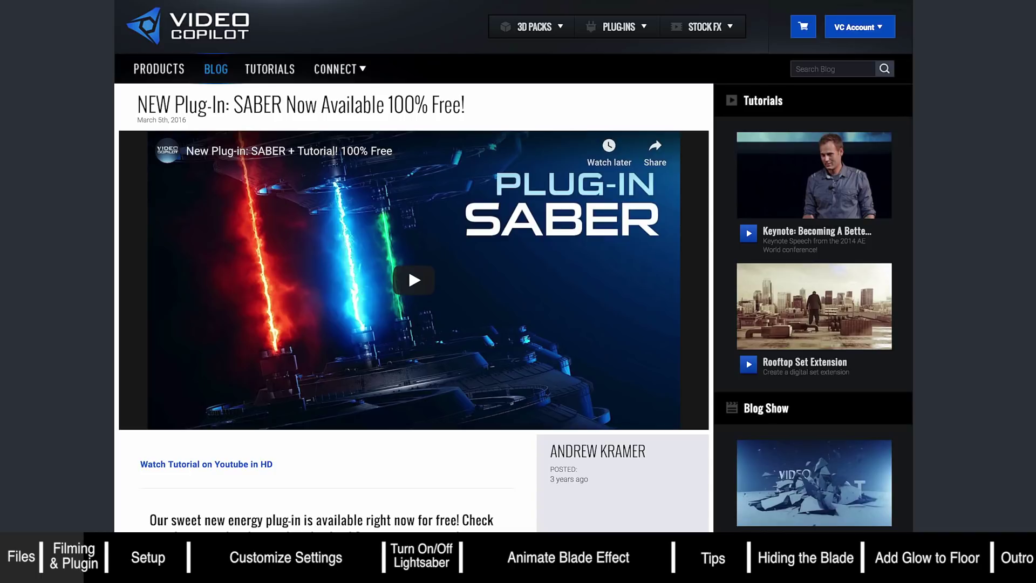
Scroll through the Saber blog post to review its features and the Windows/Apple download buttons
{"action": "scroll", "coordinate": [27, 135], "scroll_direction": "down", "scroll_amount": 8}
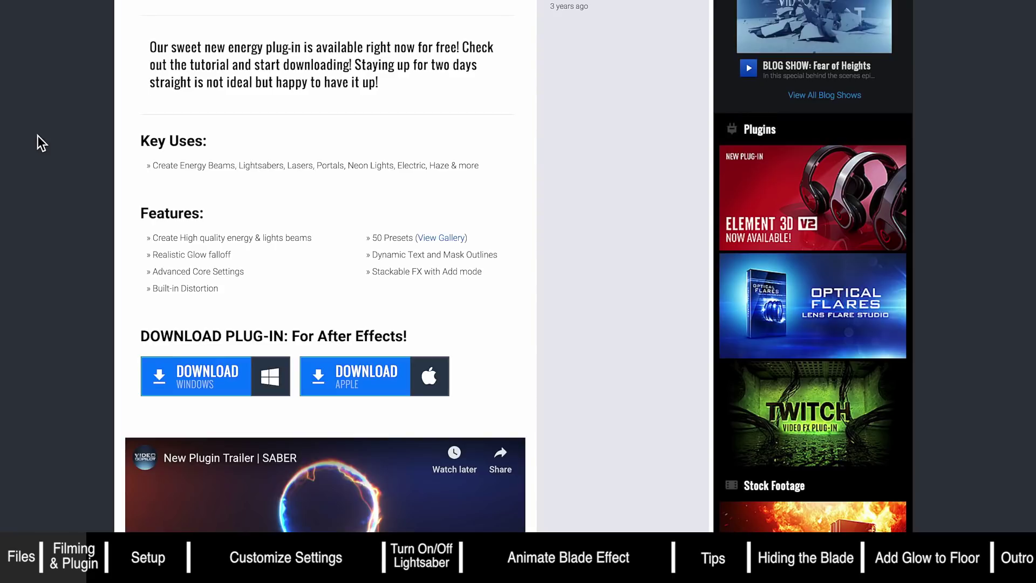
{"action": "scroll", "coordinate": [37, 141], "scroll_direction": "down", "scroll_amount": 5}
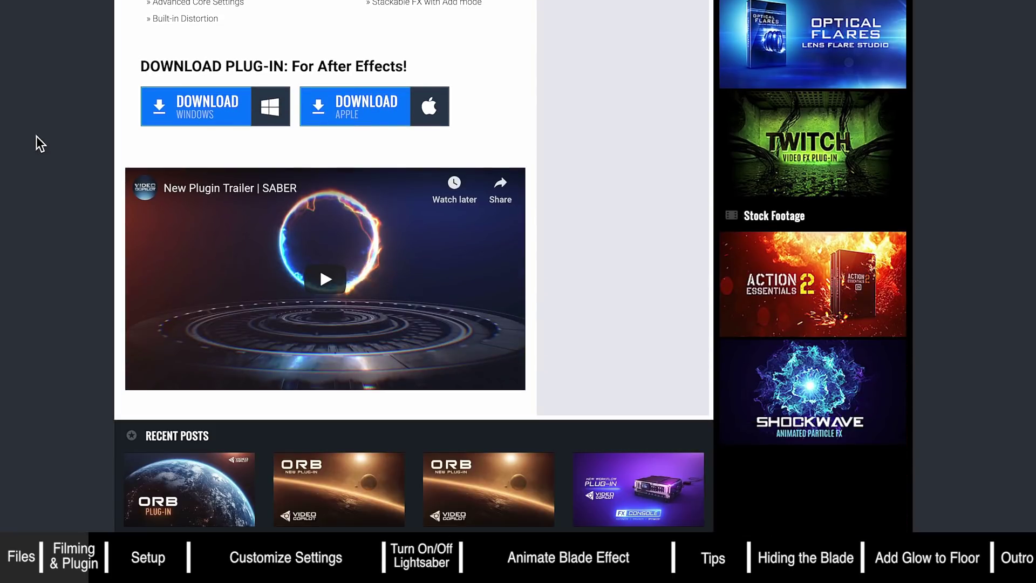
{"action": "scroll", "coordinate": [36, 136], "scroll_direction": "up", "scroll_amount": 14}
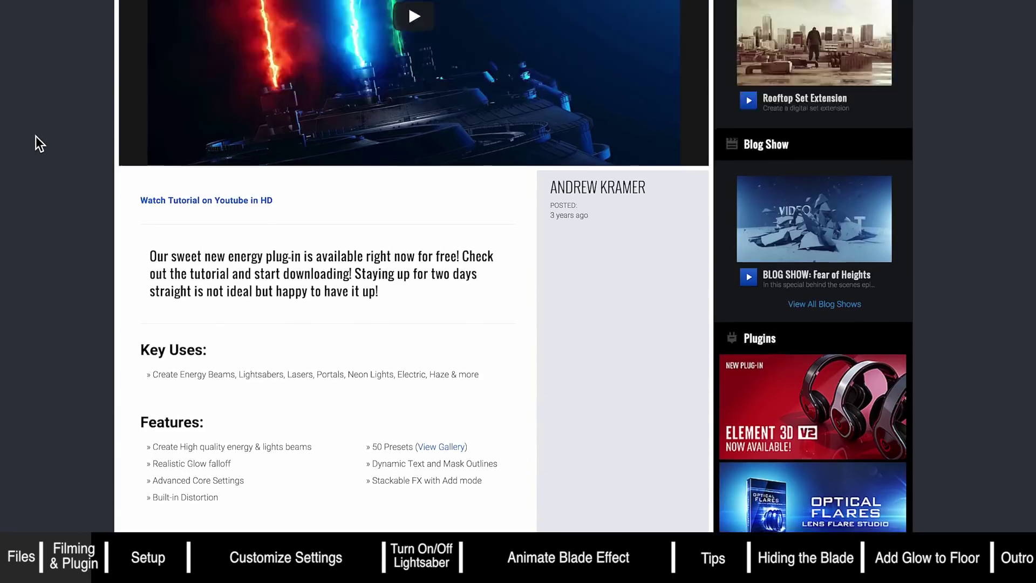
{"action": "scroll", "coordinate": [11, 348], "scroll_direction": "down", "scroll_amount": 14}
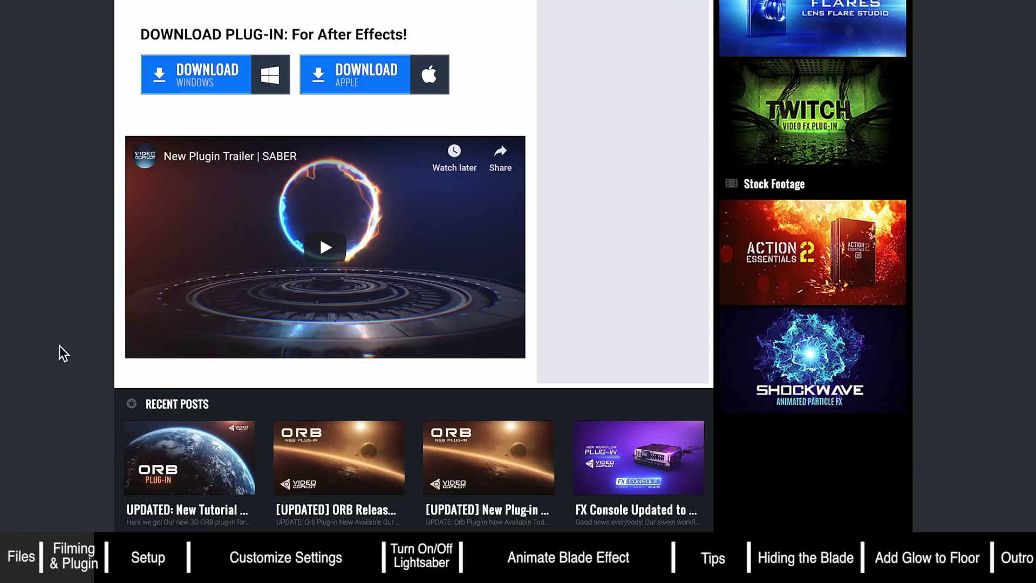
{"action": "scroll", "coordinate": [138, 250], "scroll_direction": "up", "scroll_amount": 4}
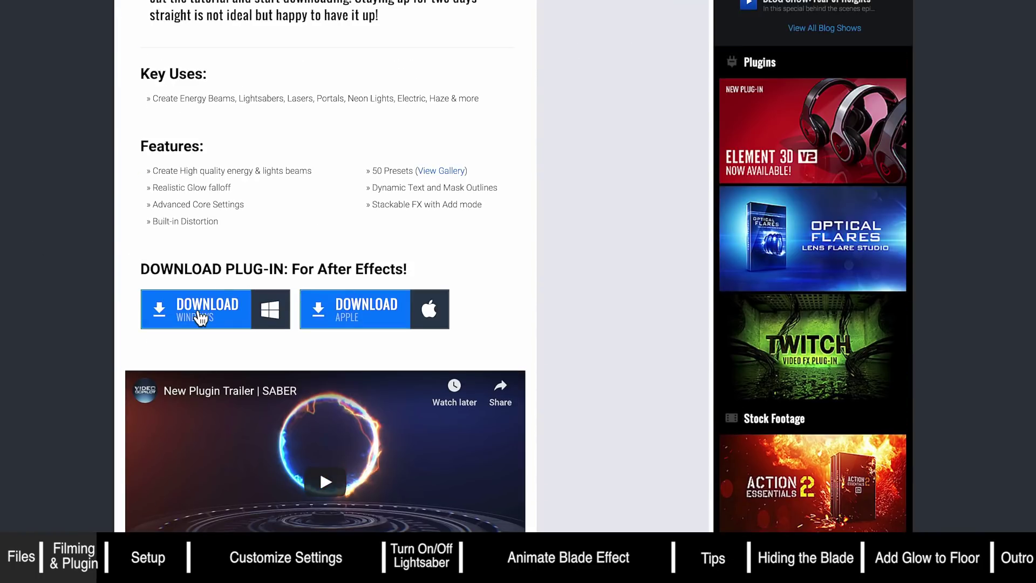
{"action": "scroll", "coordinate": [526, 296], "scroll_direction": "up", "scroll_amount": 8}
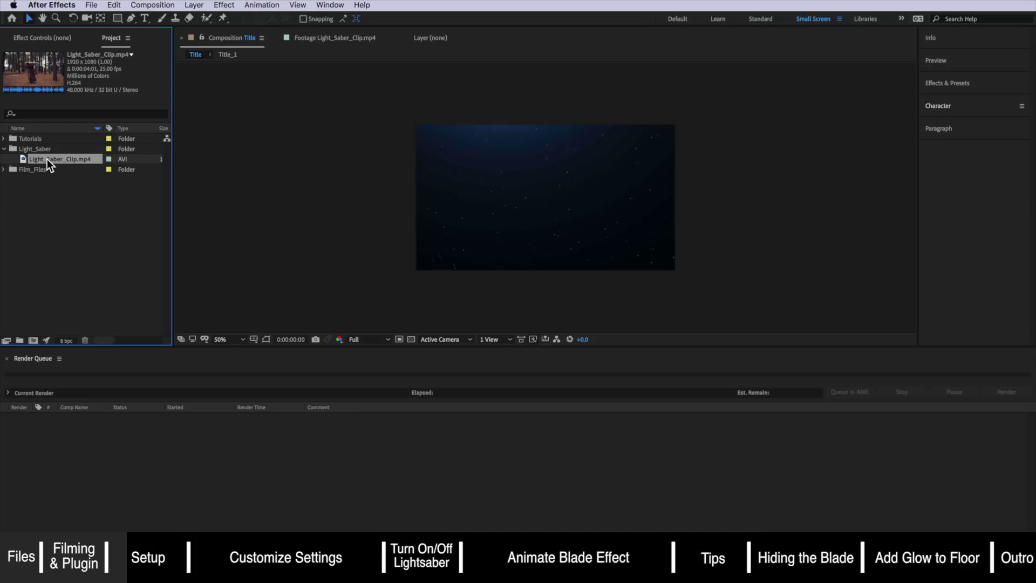
Make a Light_Saber_Clip comp from Light_Saber_Clip.mp4 and add a 1920x1080 Red Solid 1 above it
{"action": "right_click", "coordinate": [47, 160]}
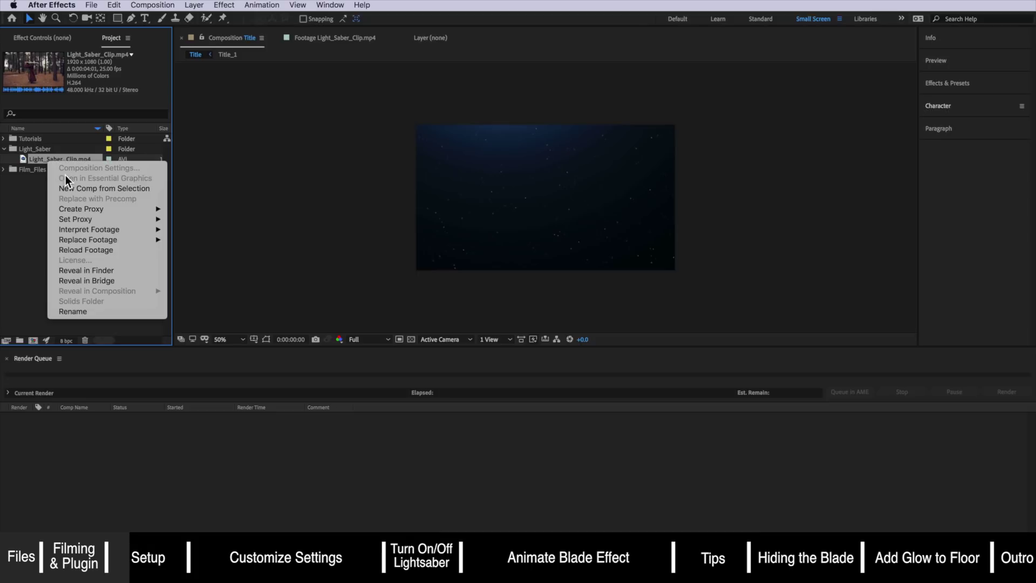
{"action": "left_click", "coordinate": [76, 187]}
{"action": "right_click", "coordinate": [164, 442]}
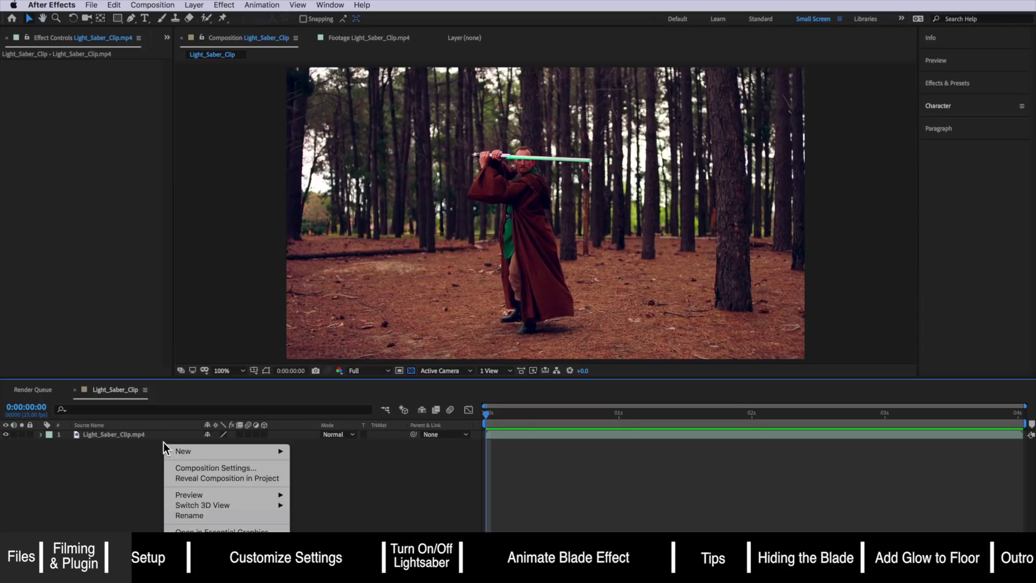
{"action": "mouse_move", "coordinate": [195, 450]}
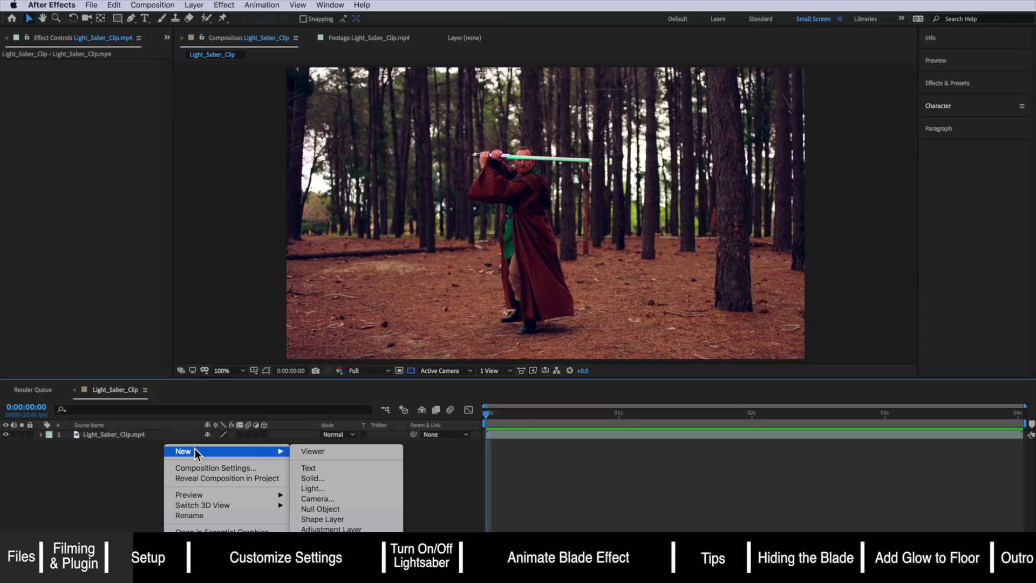
{"action": "left_click", "coordinate": [324, 477]}
{"action": "left_click_drag", "start_coordinate": [477, 194], "coordinate": [518, 192]}
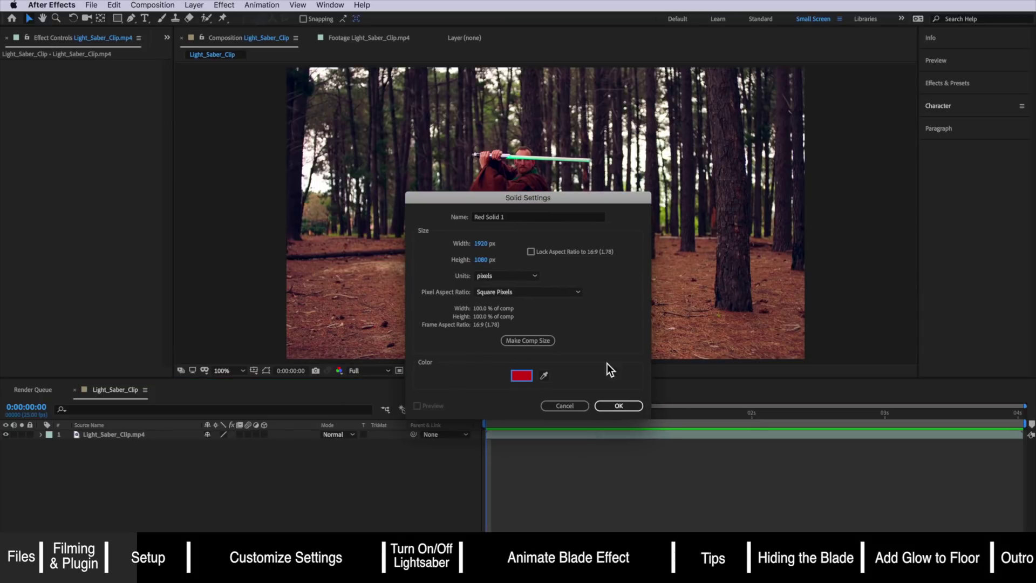
{"action": "left_click", "coordinate": [619, 406]}
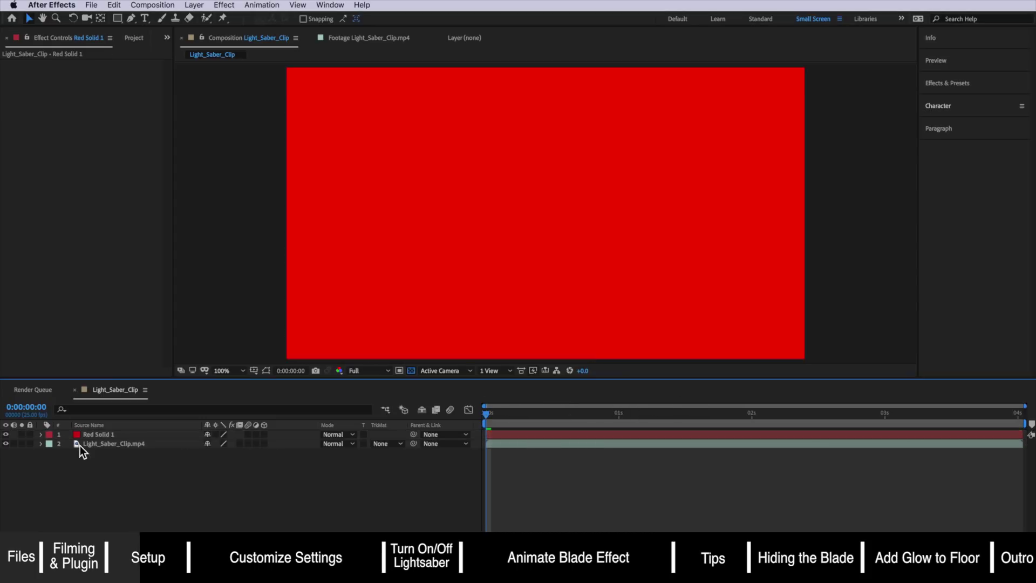
{"action": "left_click", "coordinate": [98, 435]}
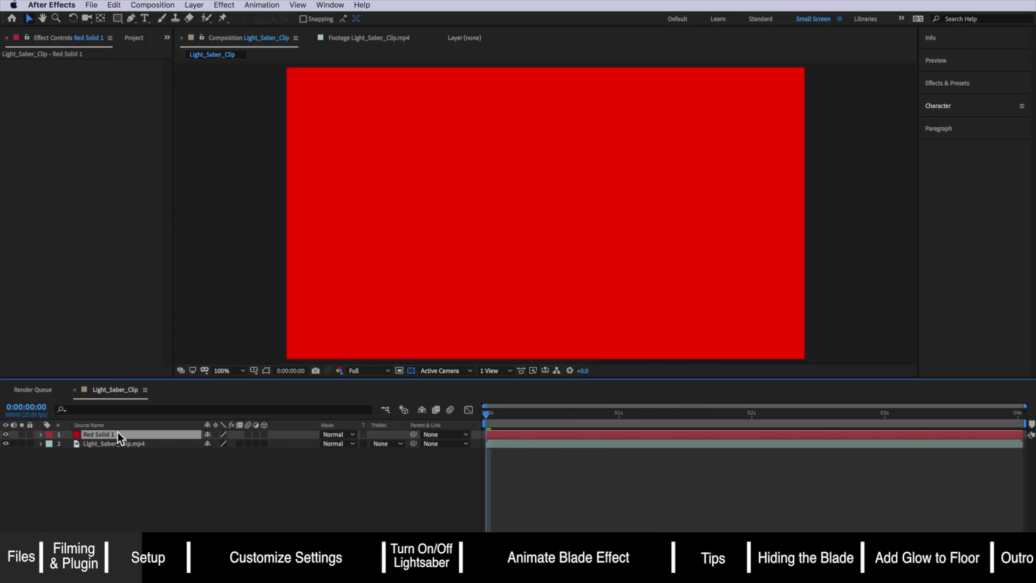
Apply the Video Copilot Saber effect to Red Solid 1 with Composite Settings set to Transparent
{"action": "left_click", "coordinate": [223, 6]}
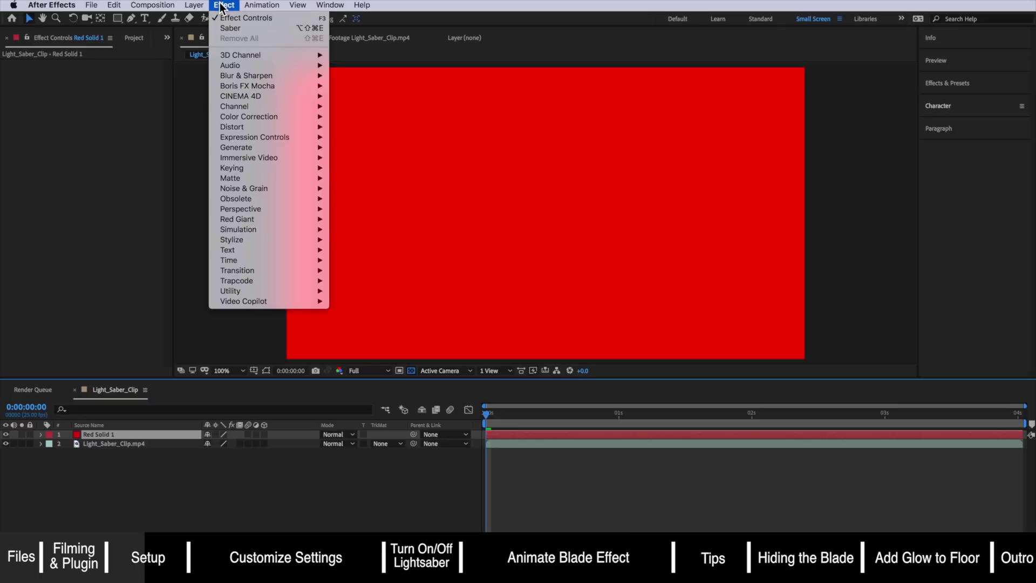
{"action": "mouse_move", "coordinate": [276, 302]}
{"action": "left_click", "coordinate": [369, 312]}
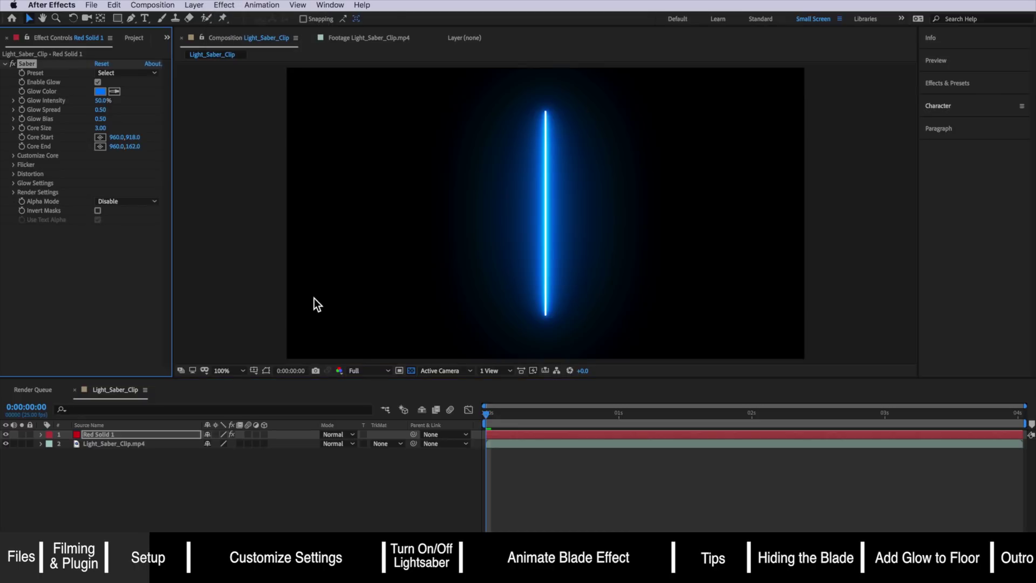
{"action": "left_click", "coordinate": [13, 192]}
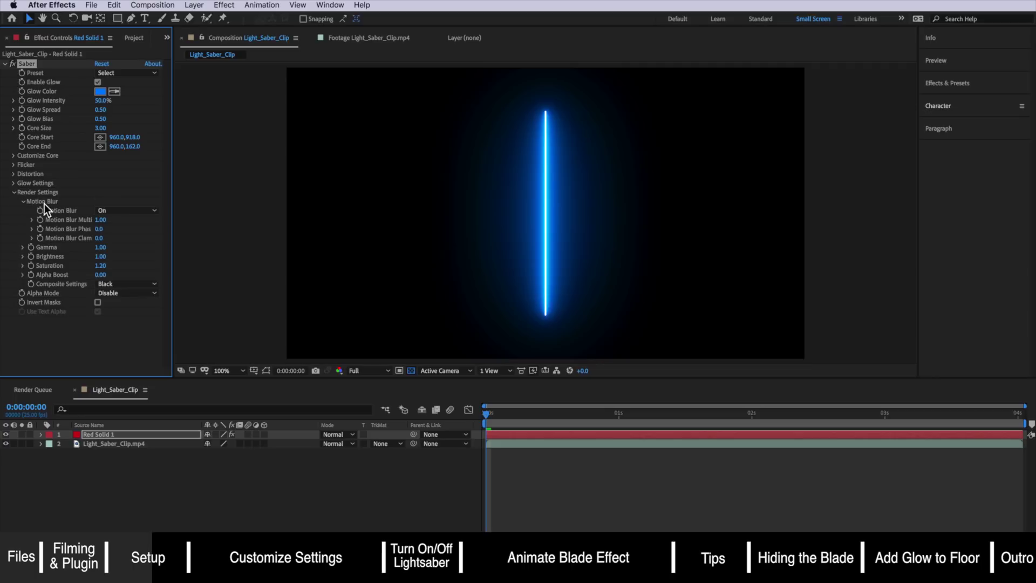
{"action": "left_click", "coordinate": [135, 283]}
{"action": "left_click", "coordinate": [132, 293]}
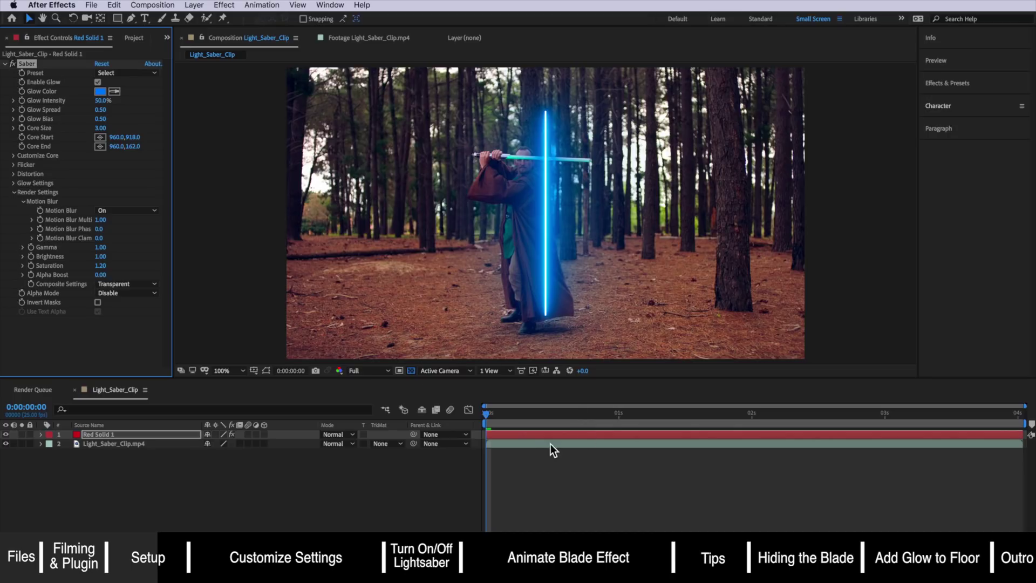
{"action": "left_click", "coordinate": [517, 434]}
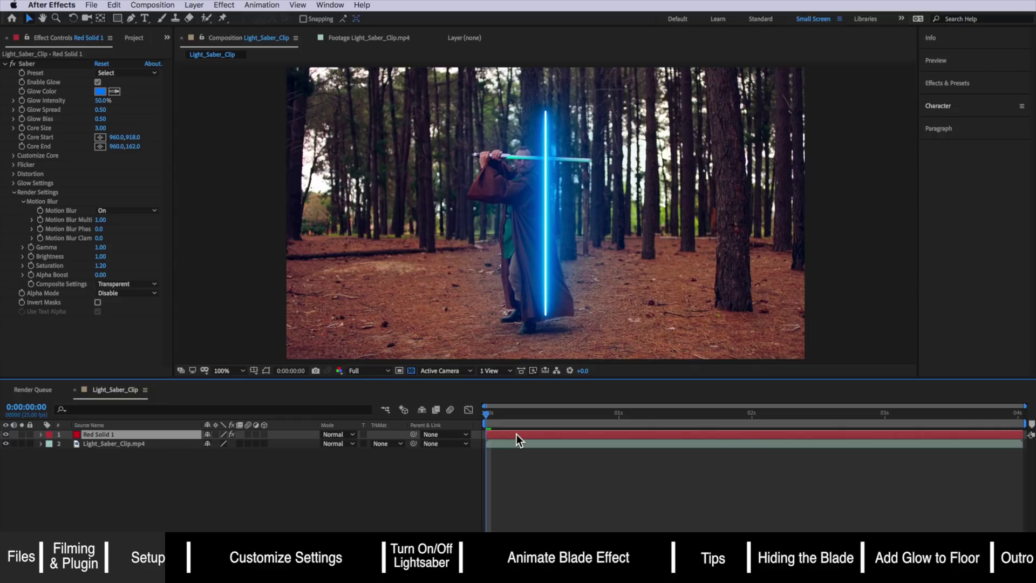
Try the Arc Reactor, Energize, GhostBuster and Narrow Bright presets, then return to Default
{"action": "left_click", "coordinate": [129, 74]}
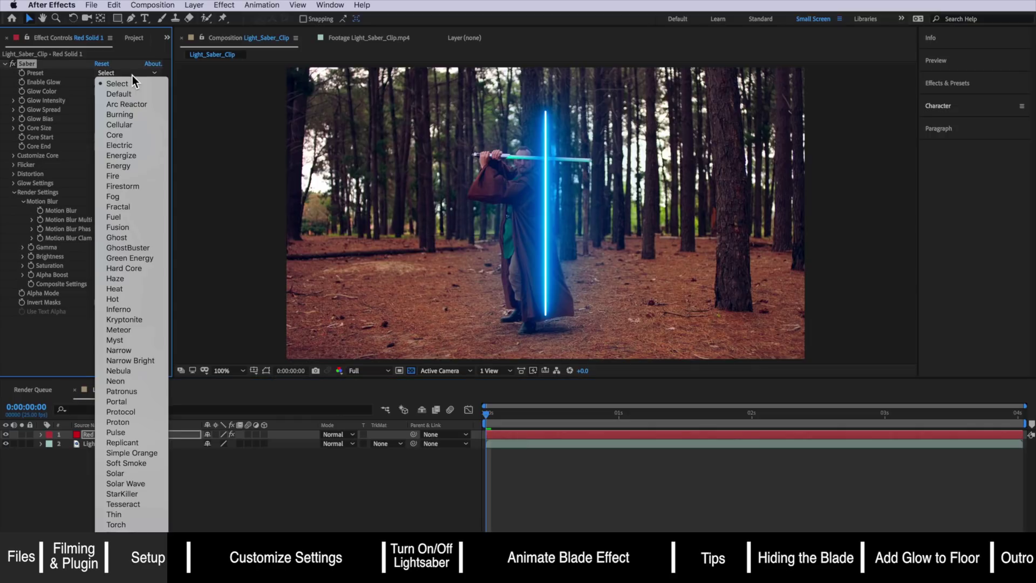
{"action": "left_click", "coordinate": [118, 103]}
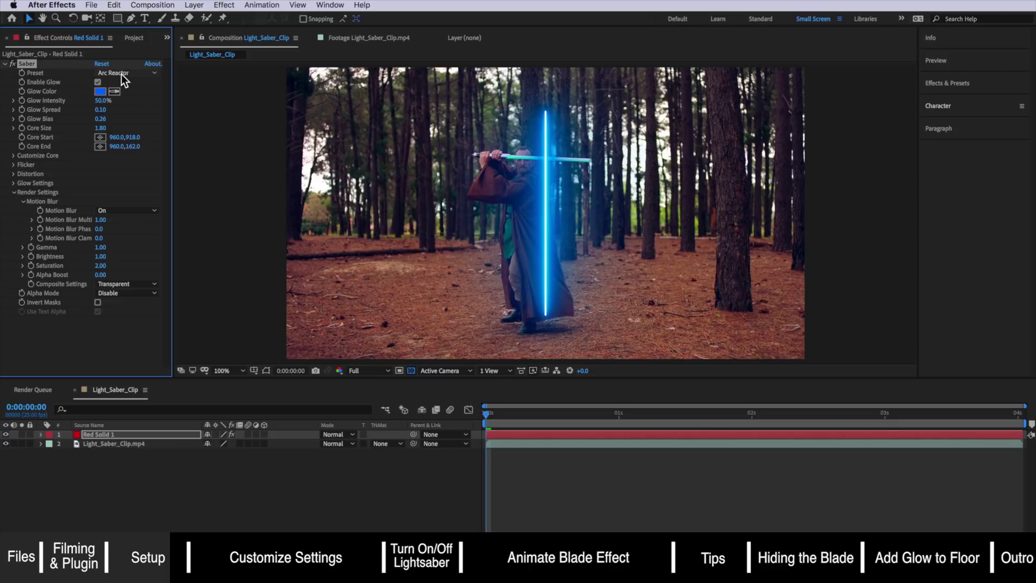
{"action": "left_click", "coordinate": [122, 74]}
{"action": "left_click", "coordinate": [123, 155]}
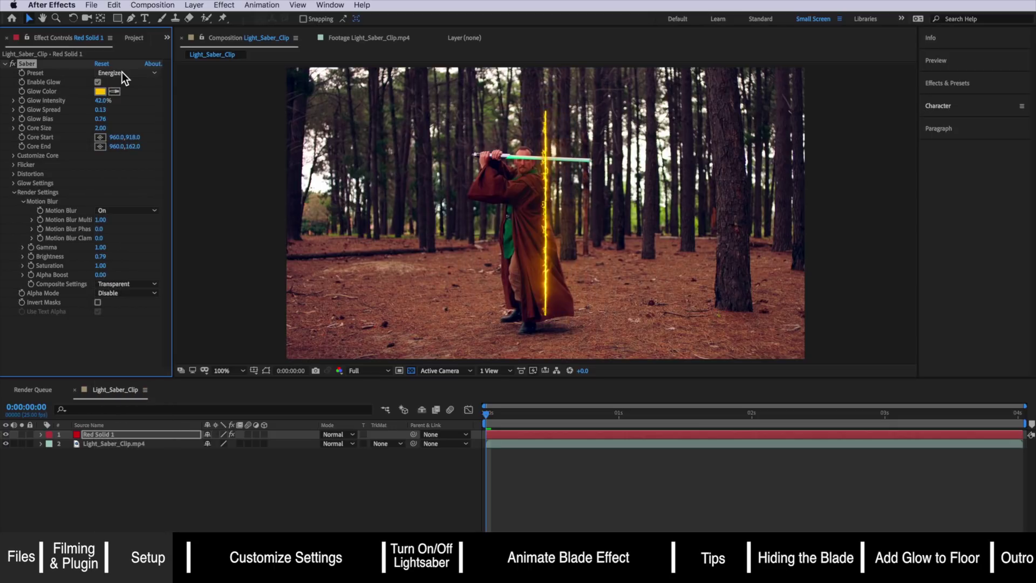
{"action": "left_click", "coordinate": [122, 72]}
{"action": "left_click", "coordinate": [122, 246]}
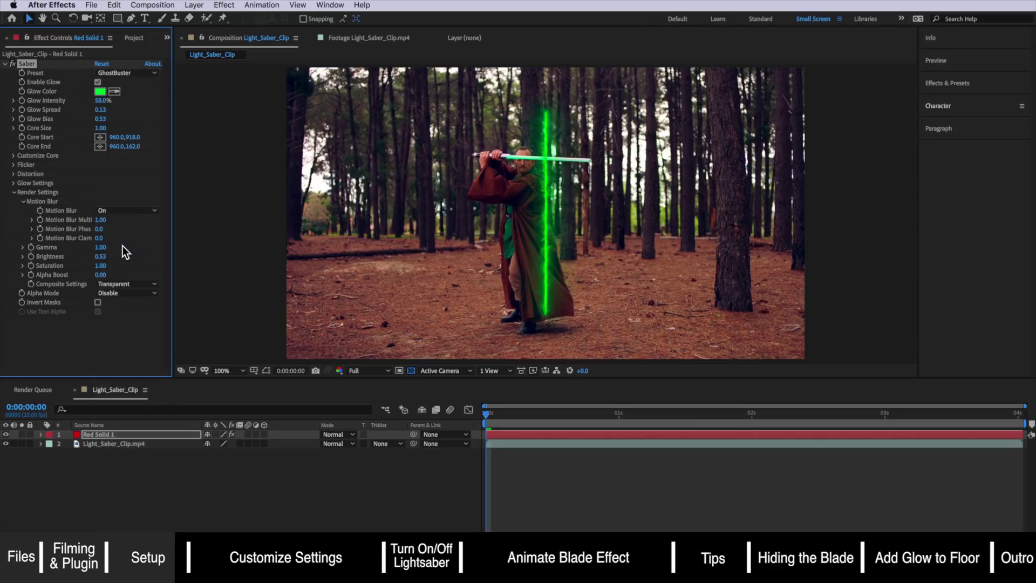
{"action": "left_click", "coordinate": [118, 73]}
{"action": "left_click", "coordinate": [127, 356]}
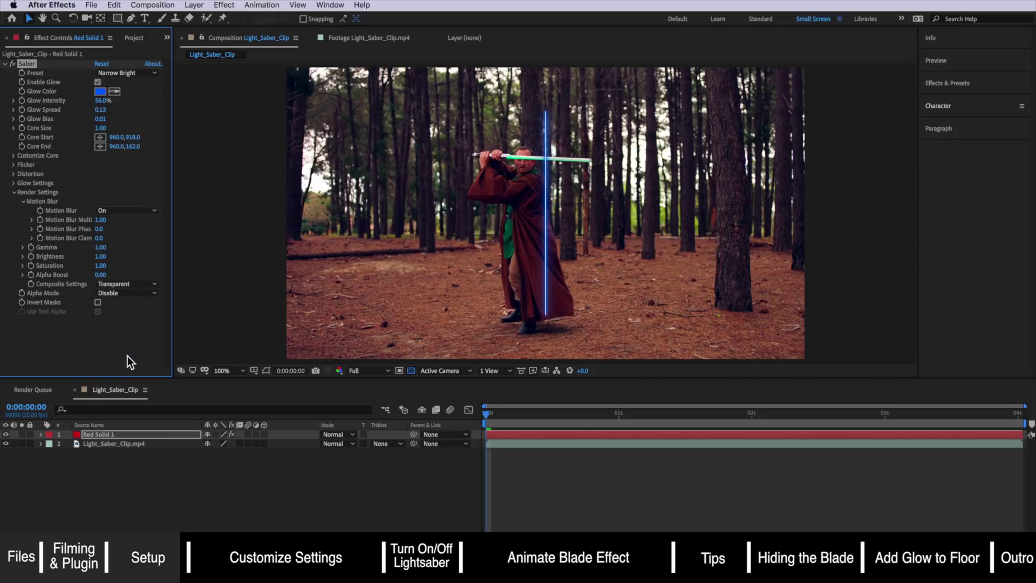
{"action": "left_click", "coordinate": [118, 73]}
{"action": "left_click", "coordinate": [121, 95]}
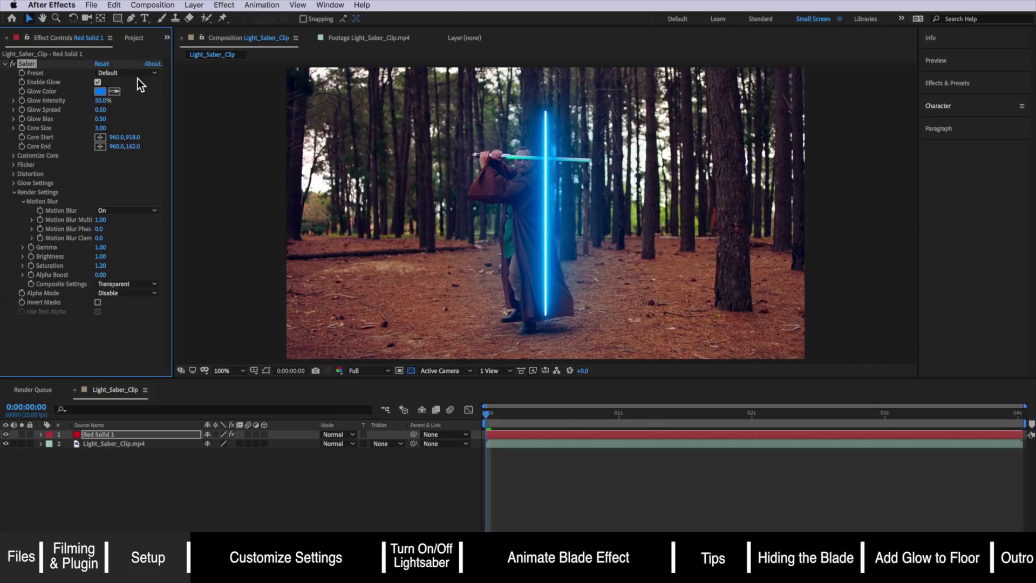
Change the Saber glow colour from blue to green and set Glow Intensity to 70%
{"action": "left_click", "coordinate": [100, 91]}
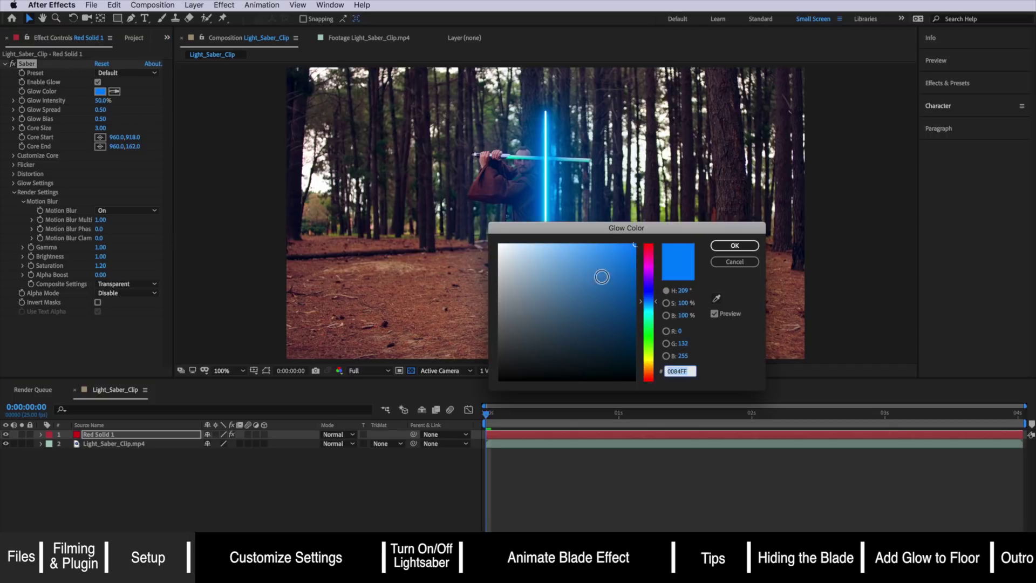
{"action": "left_click_drag", "start_coordinate": [610, 231], "coordinate": [597, 239]}
{"action": "left_click_drag", "start_coordinate": [633, 338], "coordinate": [633, 332]}
{"action": "left_click", "coordinate": [720, 241]}
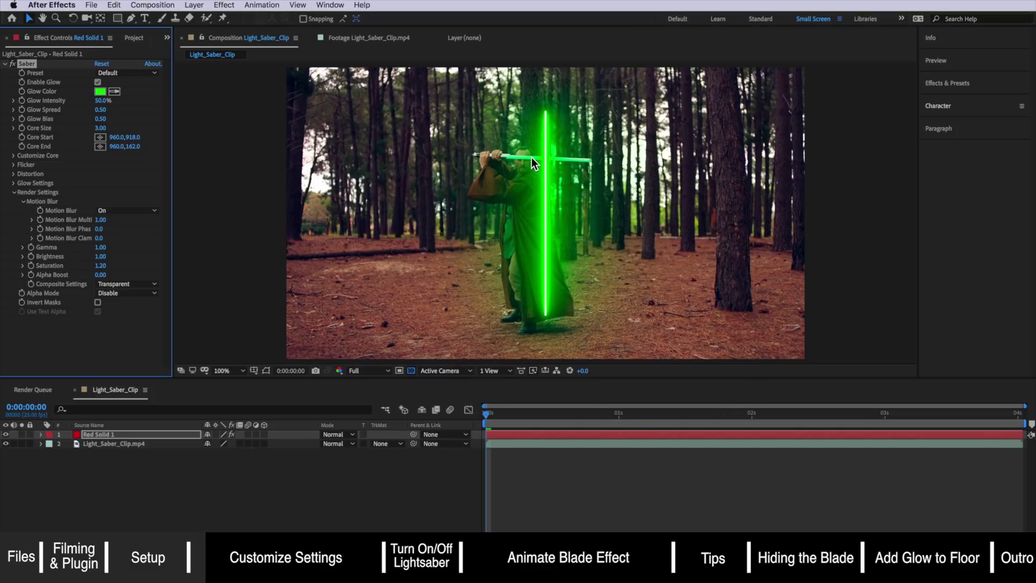
{"action": "left_click", "coordinate": [103, 100]}
{"action": "type", "text": "70"}
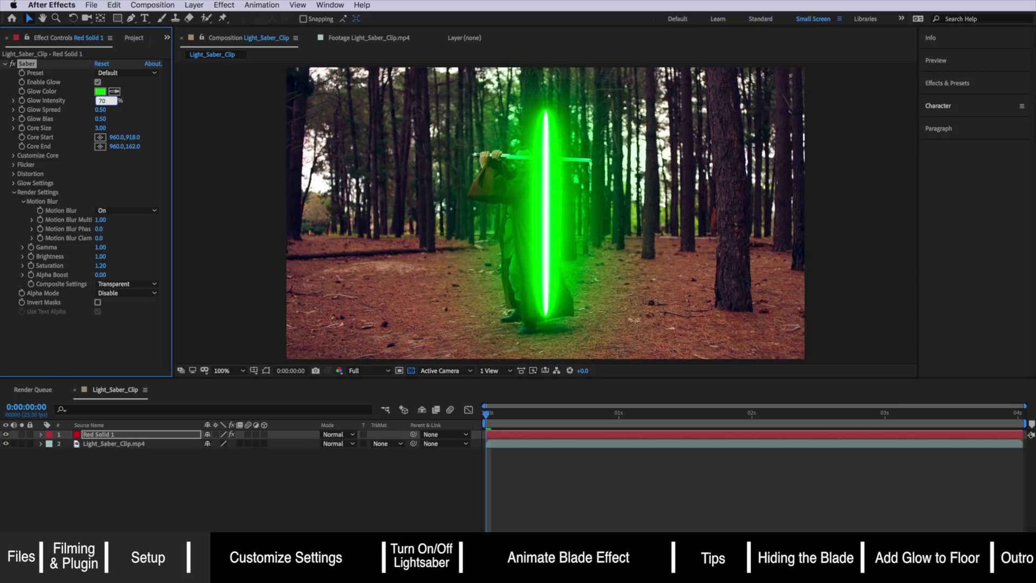
{"action": "key", "text": "Return"}
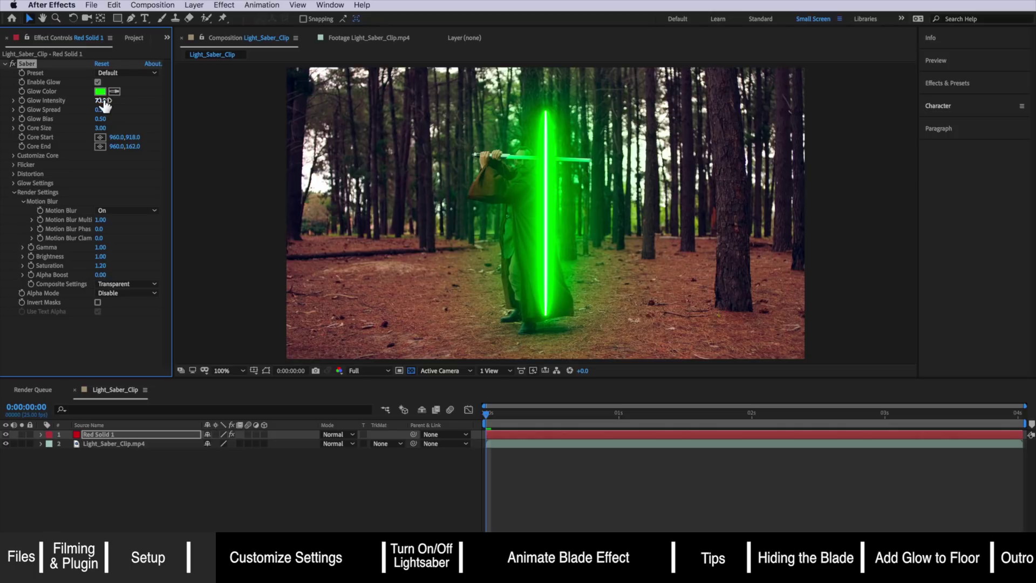
{"action": "left_click_drag", "start_coordinate": [103, 100], "coordinate": [109, 127]}
{"action": "key", "text": "ctrl+z"}
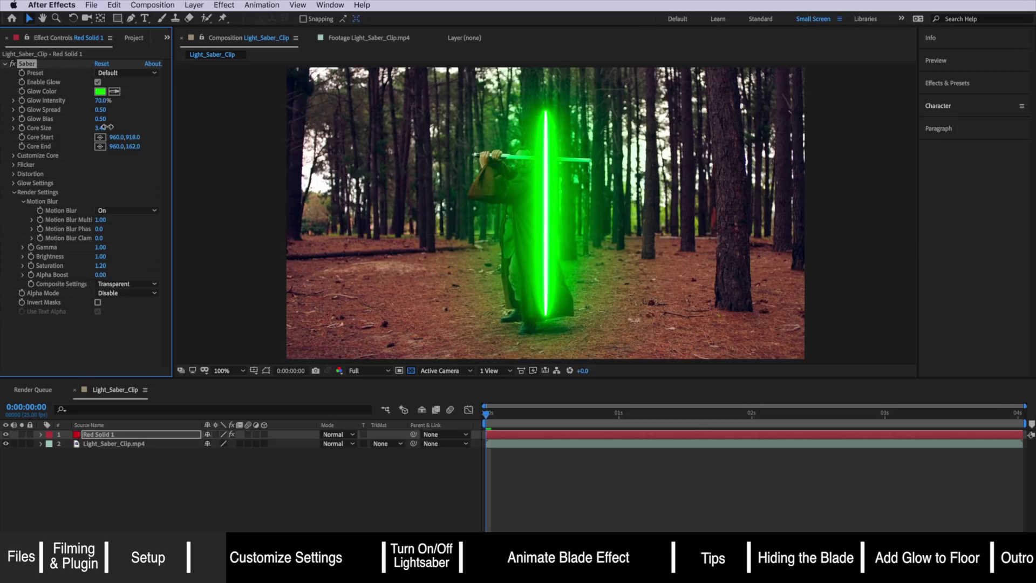
Move the blade onto the actor's hilt, Core Start 812,328 to Core End 1130,344
{"action": "left_click", "coordinate": [292, 370]}
{"action": "left_click", "coordinate": [266, 370]}
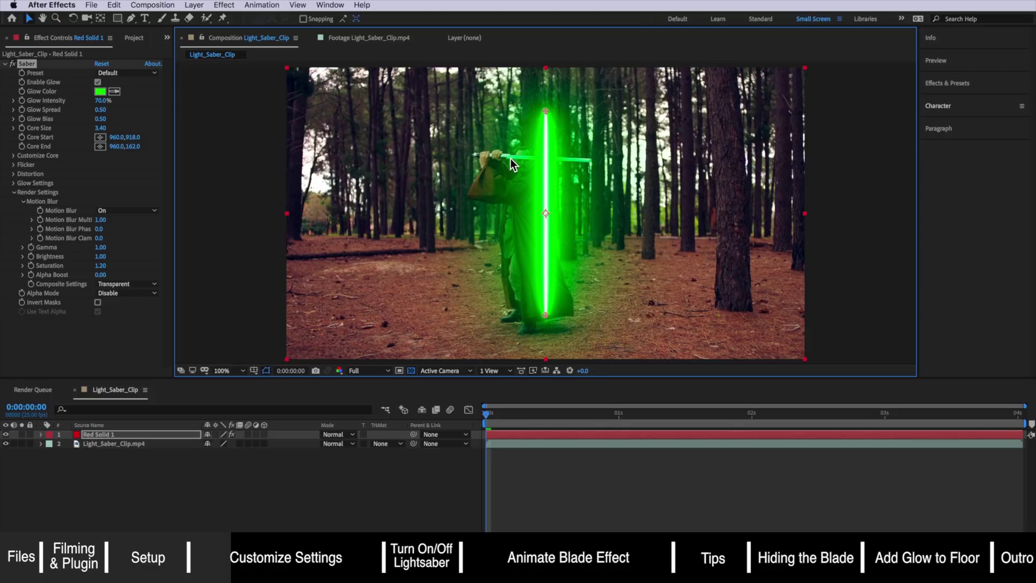
{"action": "left_click_drag", "start_coordinate": [544, 111], "coordinate": [590, 160]}
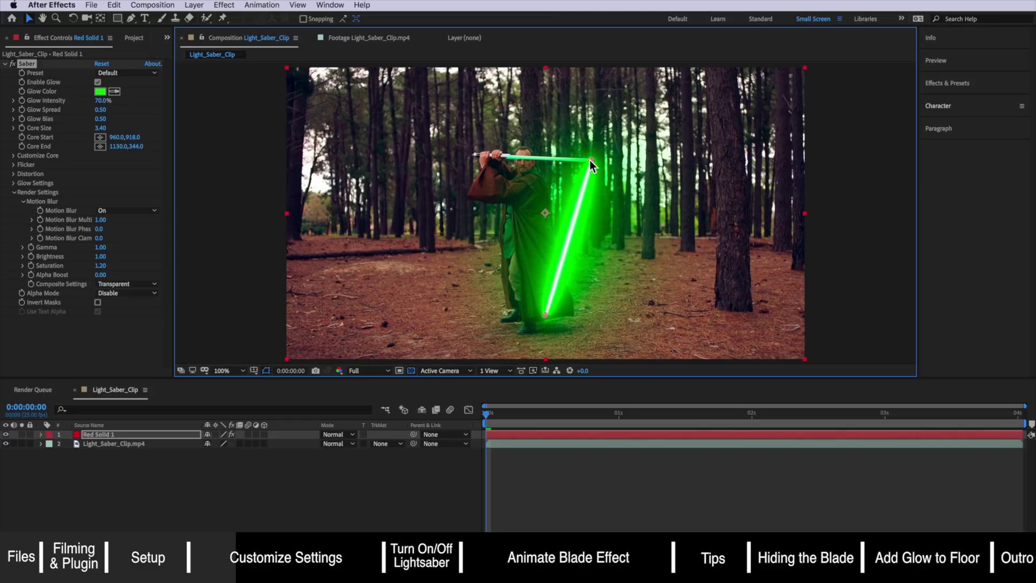
{"action": "left_click_drag", "start_coordinate": [545, 315], "coordinate": [506, 156]}
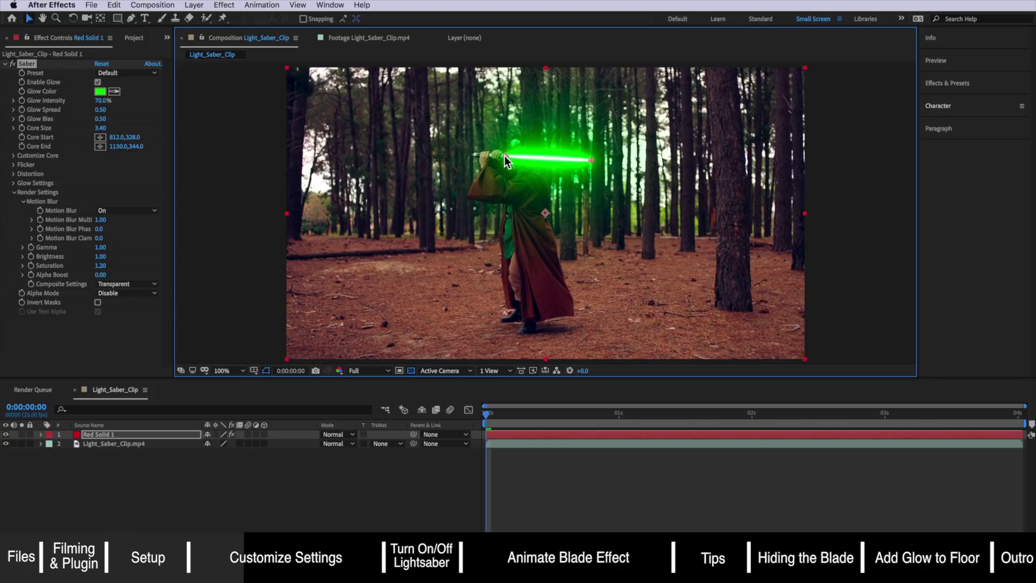
{"action": "left_click", "coordinate": [520, 475]}
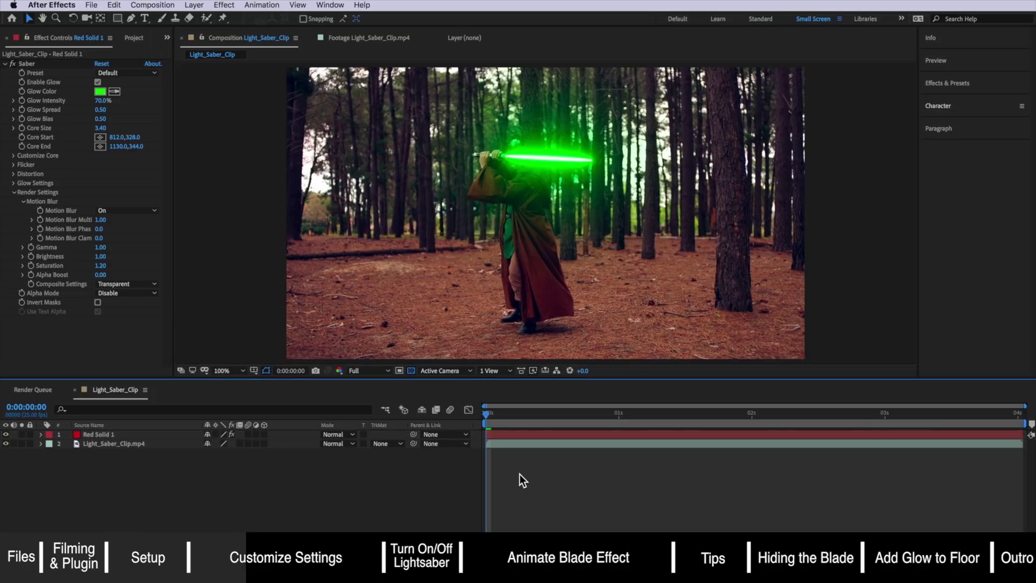
Try Flicker Intensity 247%, then settle on 115%, previewing the flickering blade each time
{"action": "left_click", "coordinate": [96, 108]}
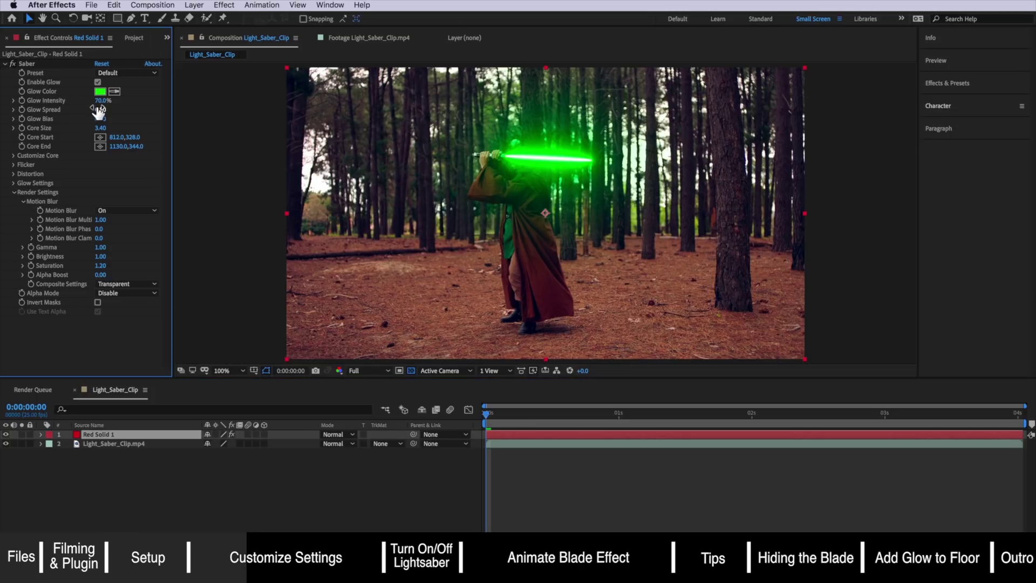
{"action": "left_click", "coordinate": [14, 154]}
{"action": "left_click", "coordinate": [14, 164]}
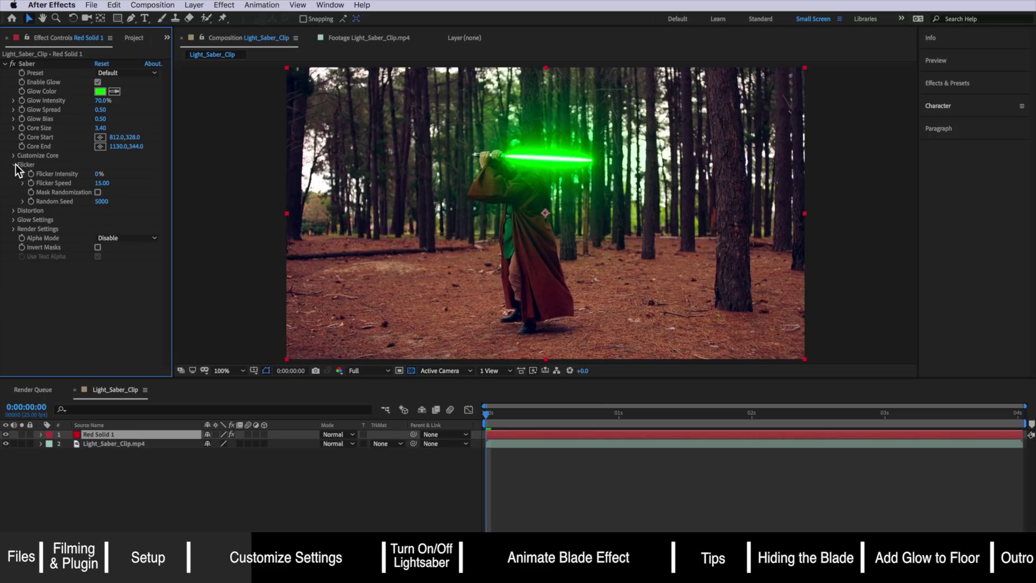
{"action": "left_click", "coordinate": [102, 174]}
{"action": "left_click_drag", "start_coordinate": [102, 174], "coordinate": [161, 174]}
{"action": "key", "text": "space"}
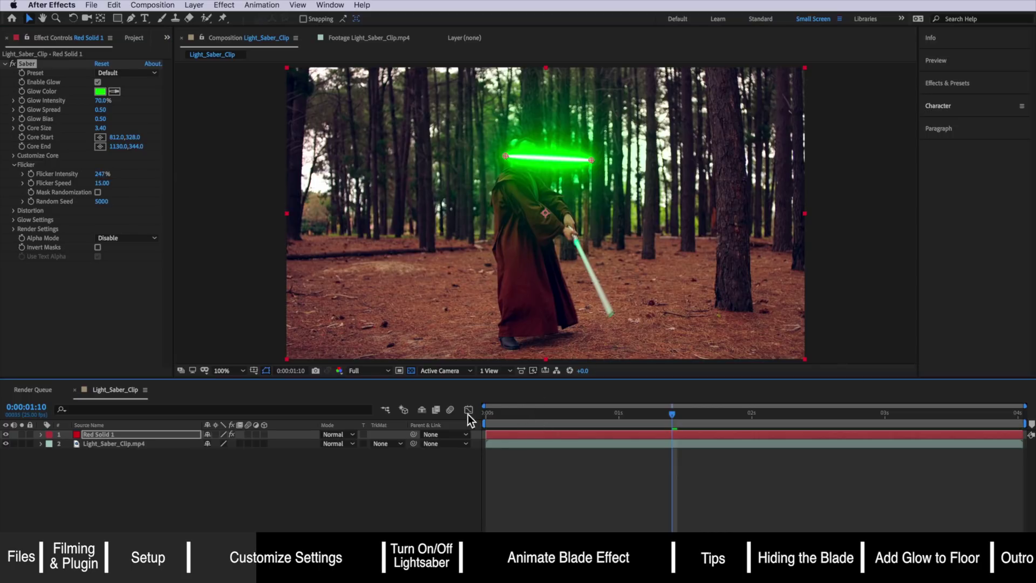
{"action": "left_click", "coordinate": [491, 413]}
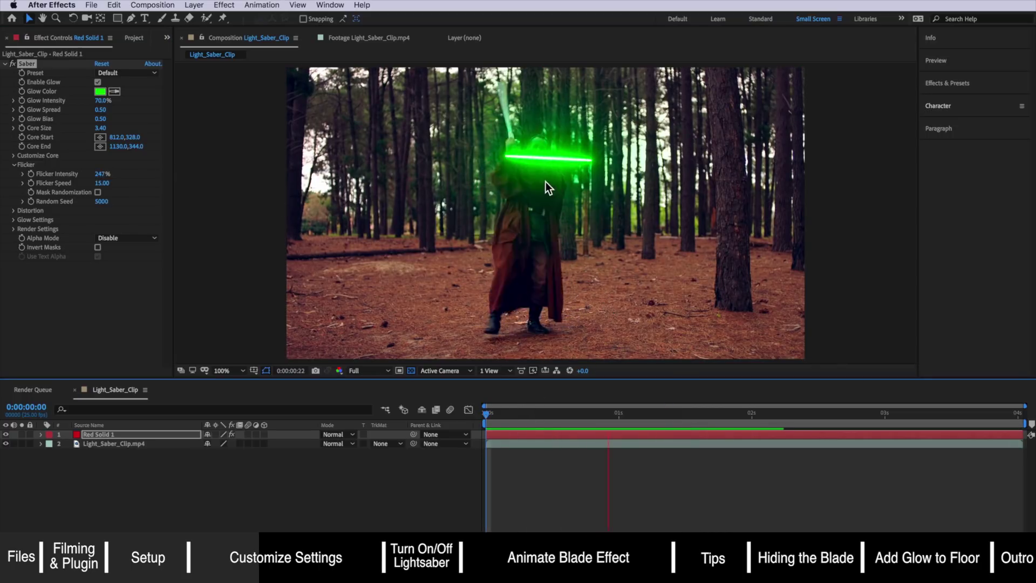
{"action": "key", "text": "space"}
{"action": "left_click_drag", "start_coordinate": [102, 174], "coordinate": [31, 174]}
{"action": "key", "text": "space"}
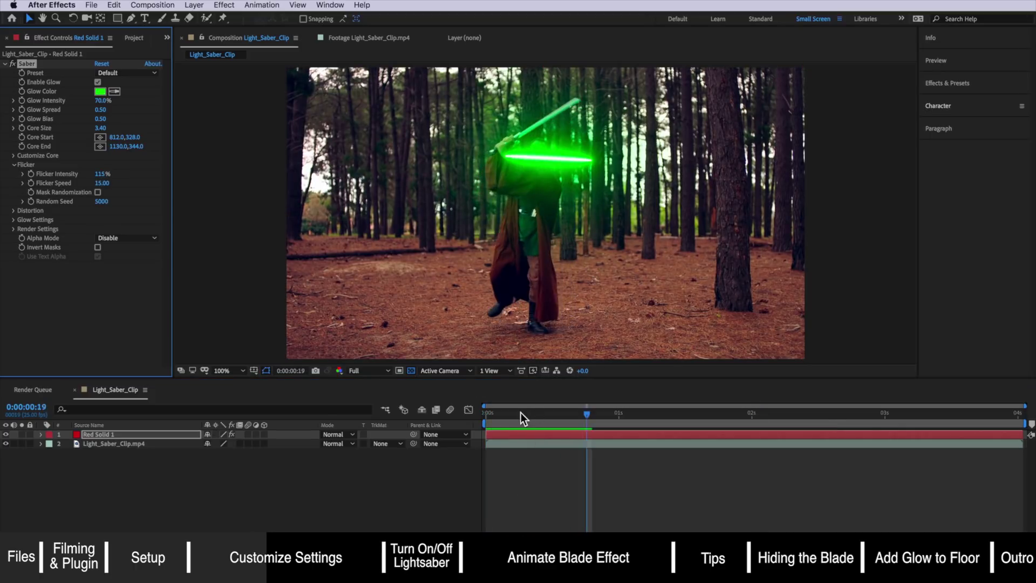
{"action": "key", "text": "space"}
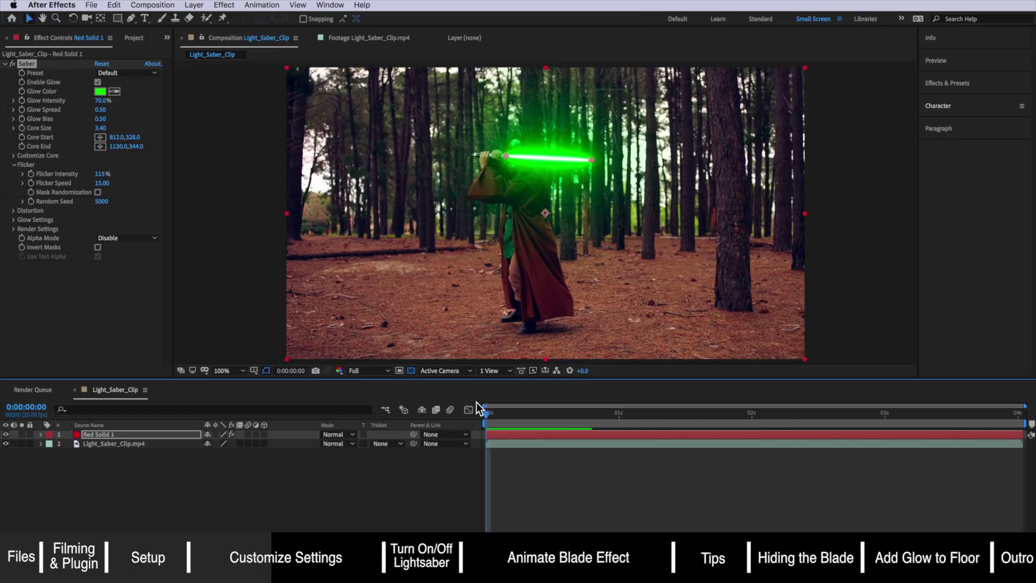
In Glow Settings, set Glow Intensity Multi to 50 and Glow 1 Size to 37
{"action": "left_click", "coordinate": [14, 164]}
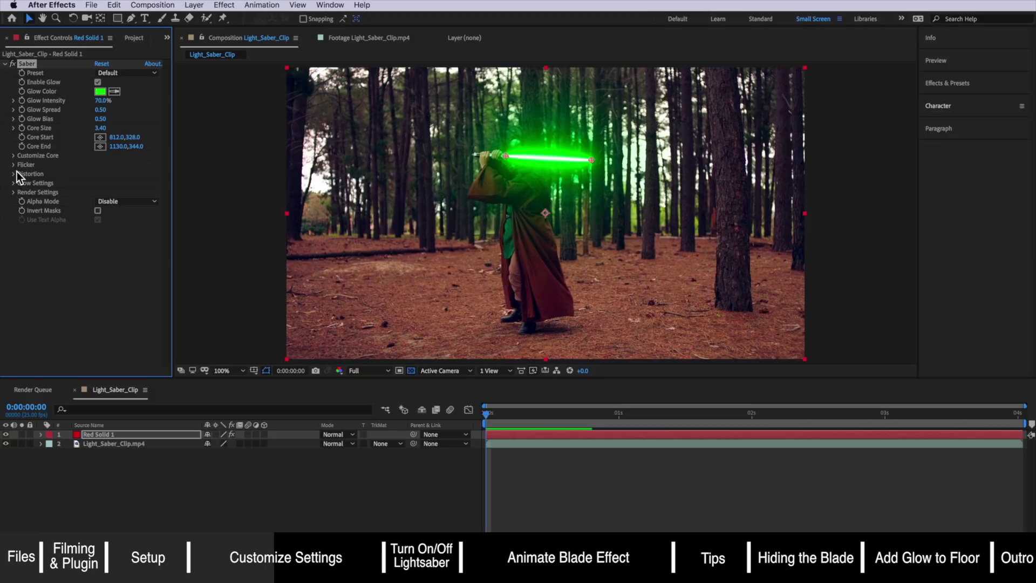
{"action": "left_click", "coordinate": [13, 183]}
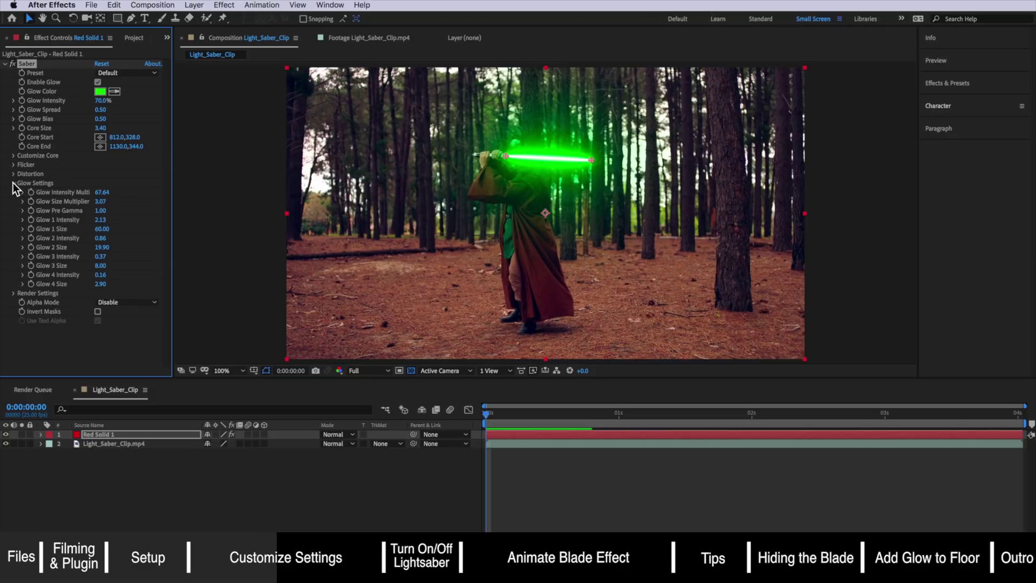
{"action": "left_click", "coordinate": [102, 193]}
{"action": "type", "text": "50"}
{"action": "key", "text": "Return"}
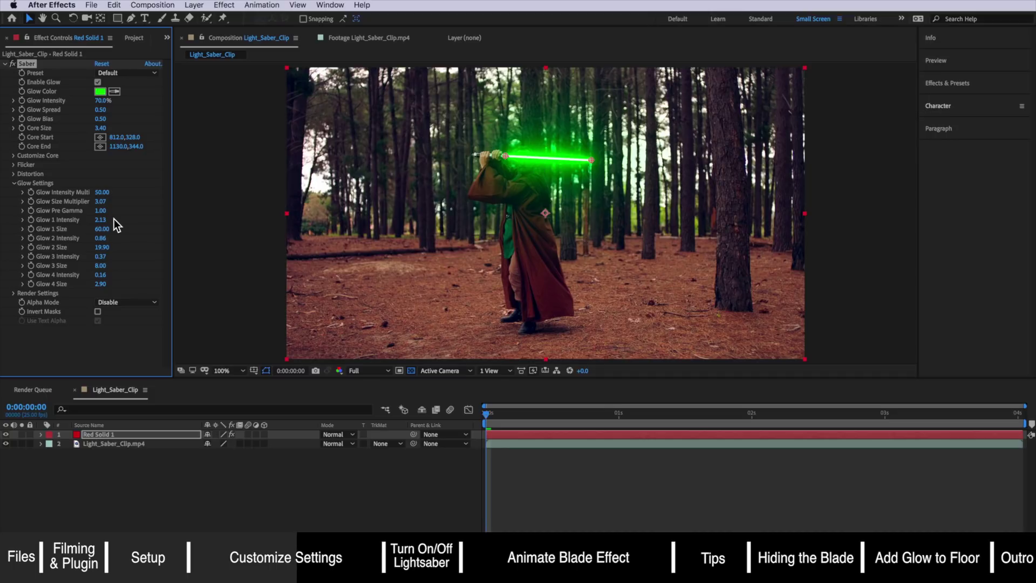
{"action": "left_click", "coordinate": [101, 229]}
{"action": "type", "text": "37"}
{"action": "key", "text": "Return"}
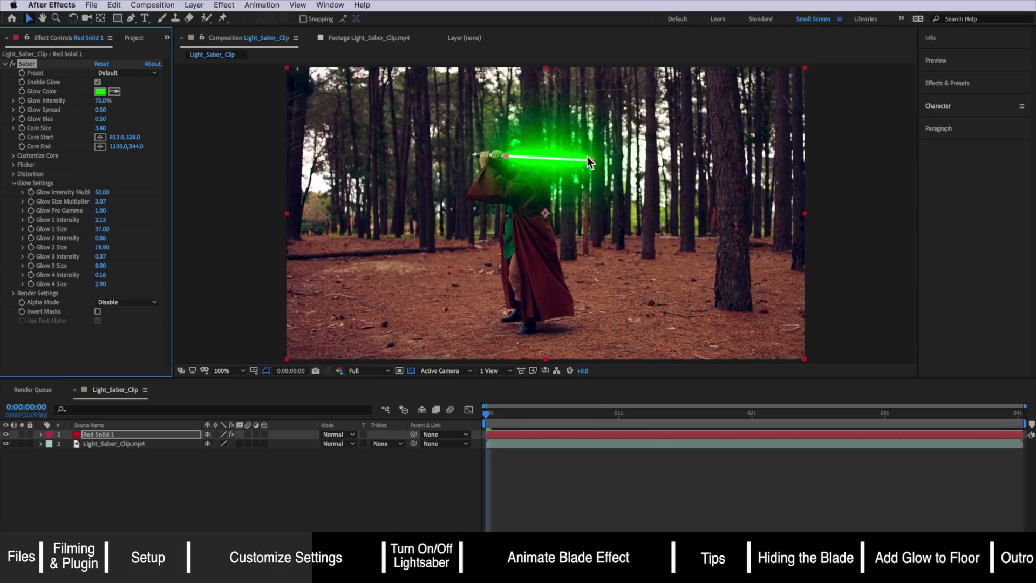
Set the Saber's Motion Blur Multiplier to 0.40, undoing an accidental blade-tip move
{"action": "left_click", "coordinate": [13, 183]}
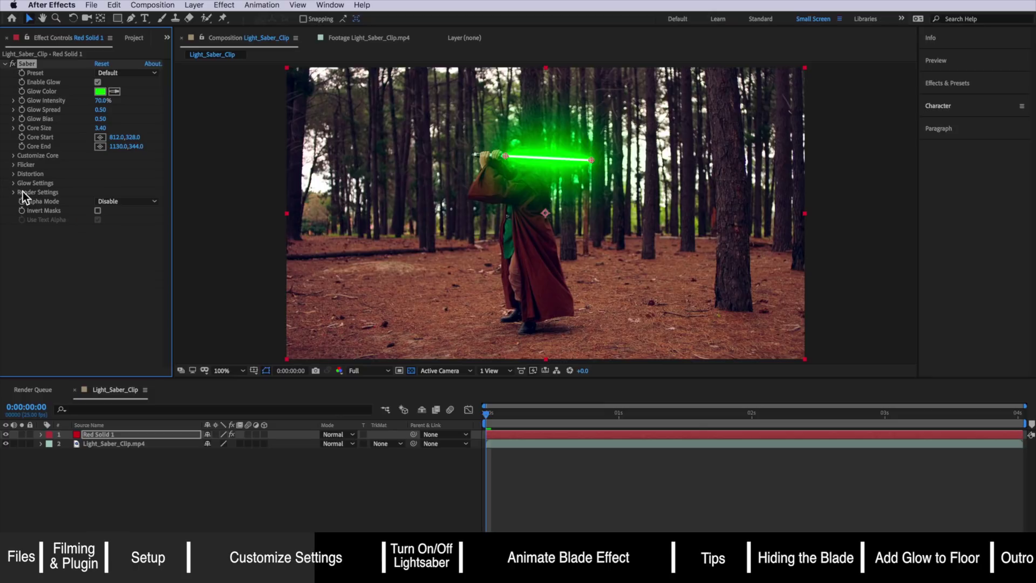
{"action": "left_click", "coordinate": [15, 192]}
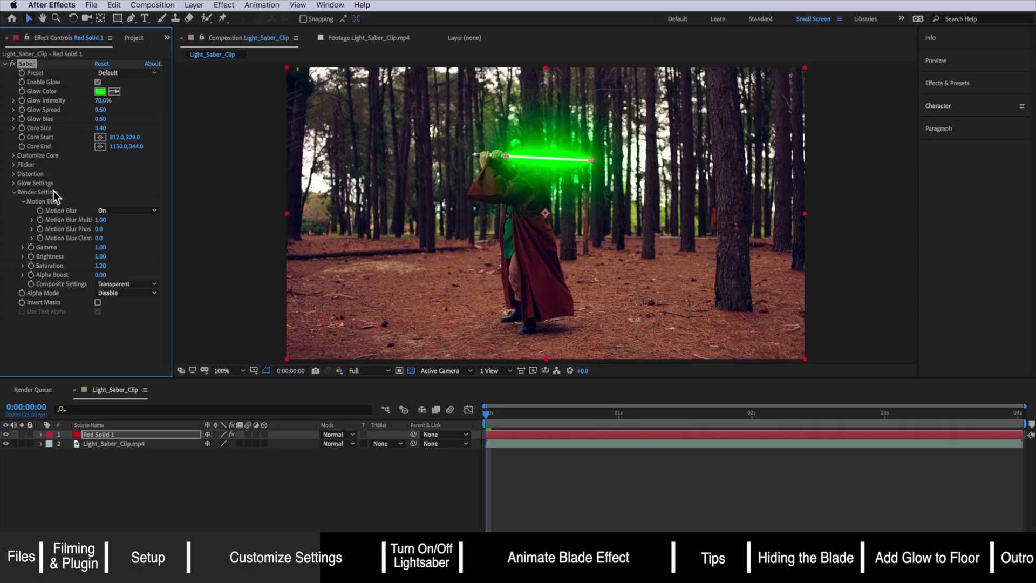
{"action": "left_click", "coordinate": [102, 220]}
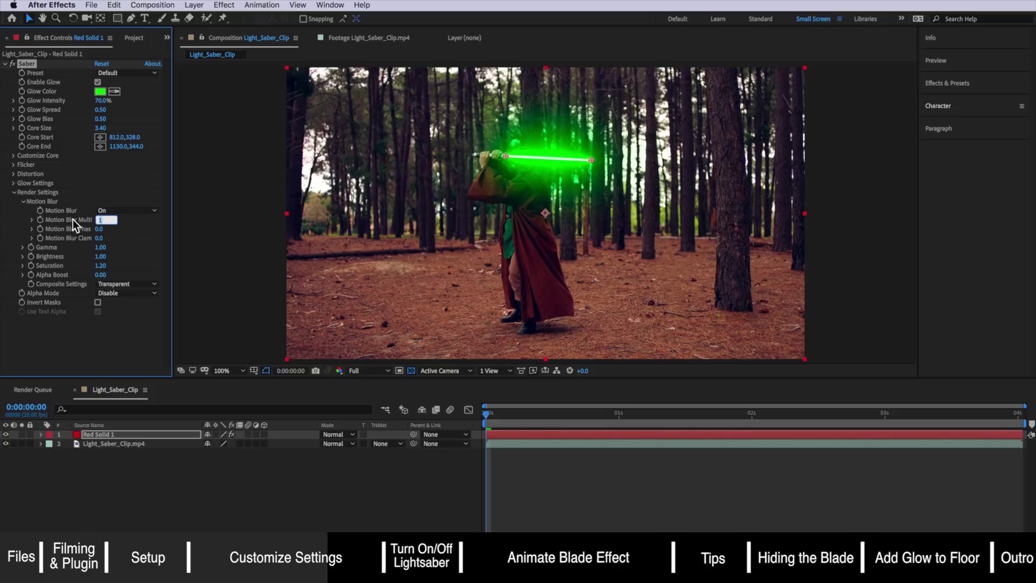
{"action": "key", "text": "BackSpace"}
{"action": "type", "text": ".4"}
{"action": "key", "text": "Return"}
{"action": "left_click_drag", "start_coordinate": [591, 160], "coordinate": [570, 224]}
{"action": "key", "text": "super+z"}
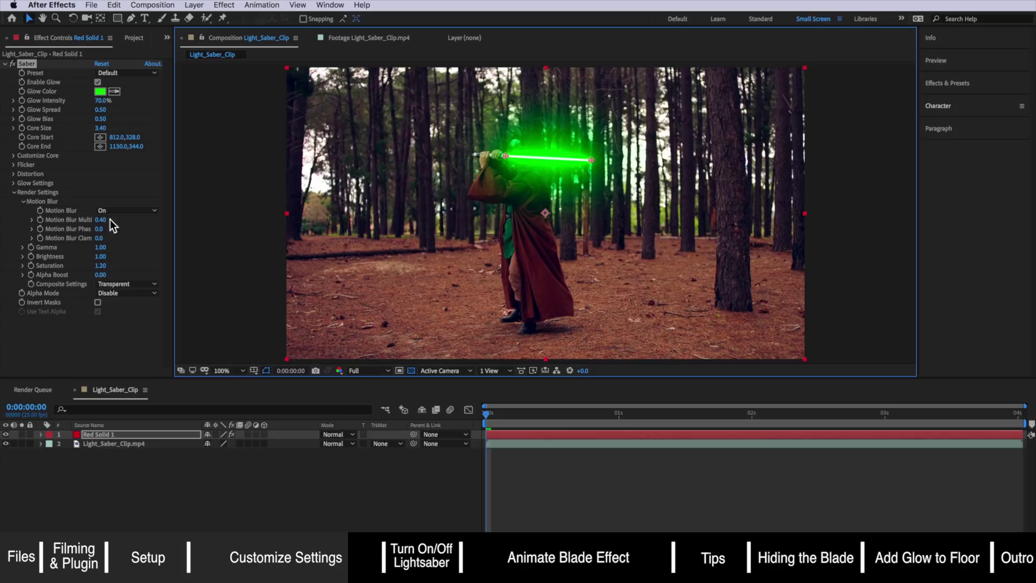
Zoom the viewer to 400% and set Start Roundness to about 1.01 and End Roundness to 2.00
{"action": "left_click", "coordinate": [15, 193]}
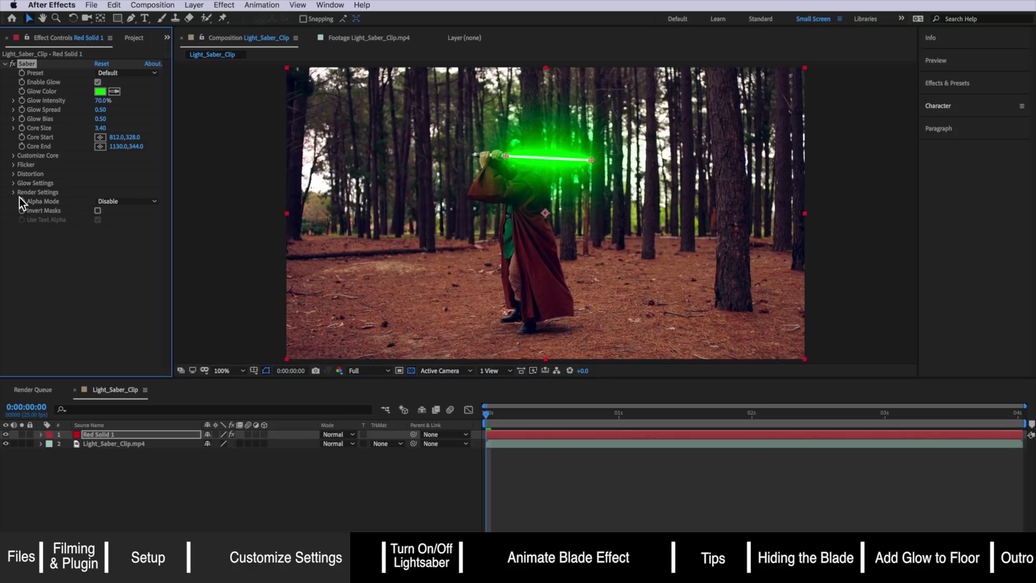
{"action": "left_click", "coordinate": [13, 156]}
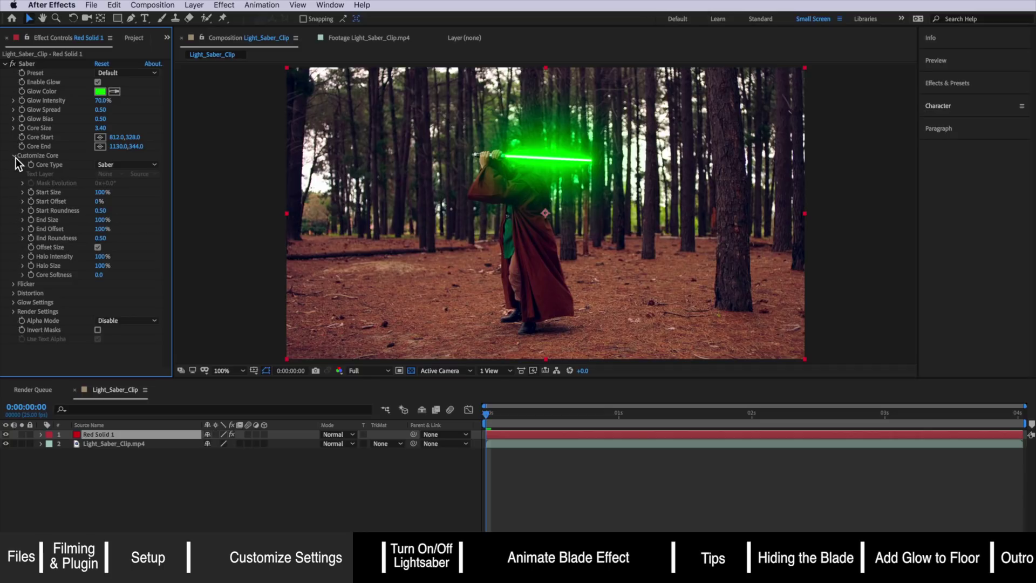
{"action": "key", "text": "period"}
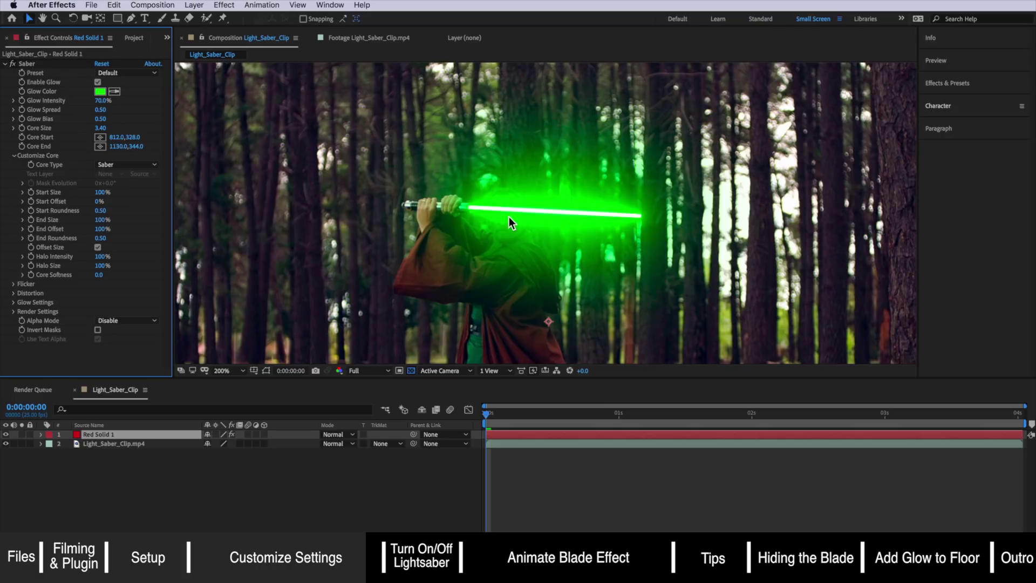
{"action": "key", "text": "period"}
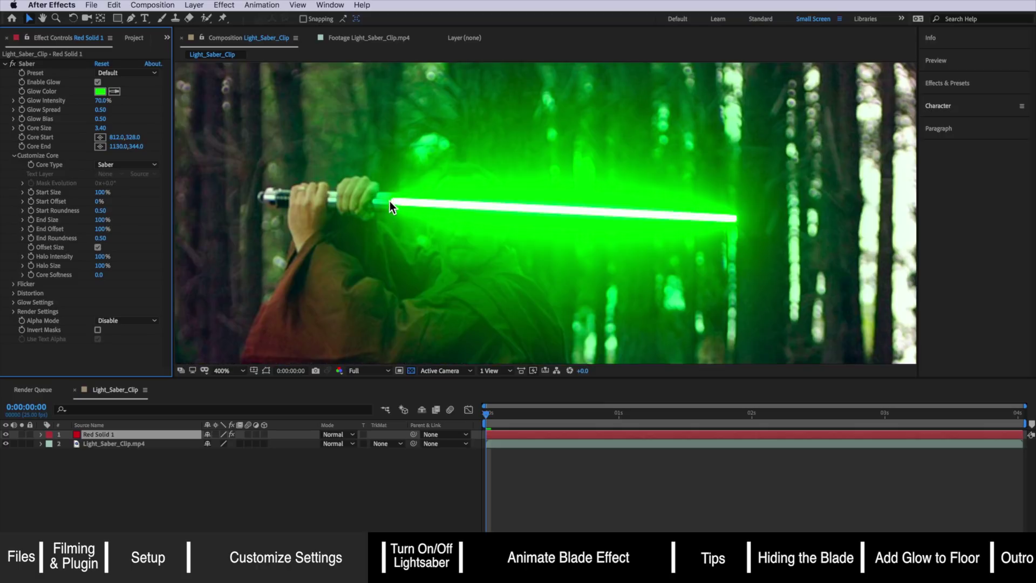
{"action": "left_click_drag", "start_coordinate": [100, 211], "coordinate": [151, 211]}
{"action": "left_click_drag", "start_coordinate": [100, 241], "coordinate": [444, 241]}
Experiment with the core's End Offset, pulling it to 29% while toggling the point handles
{"action": "left_click", "coordinate": [125, 242]}
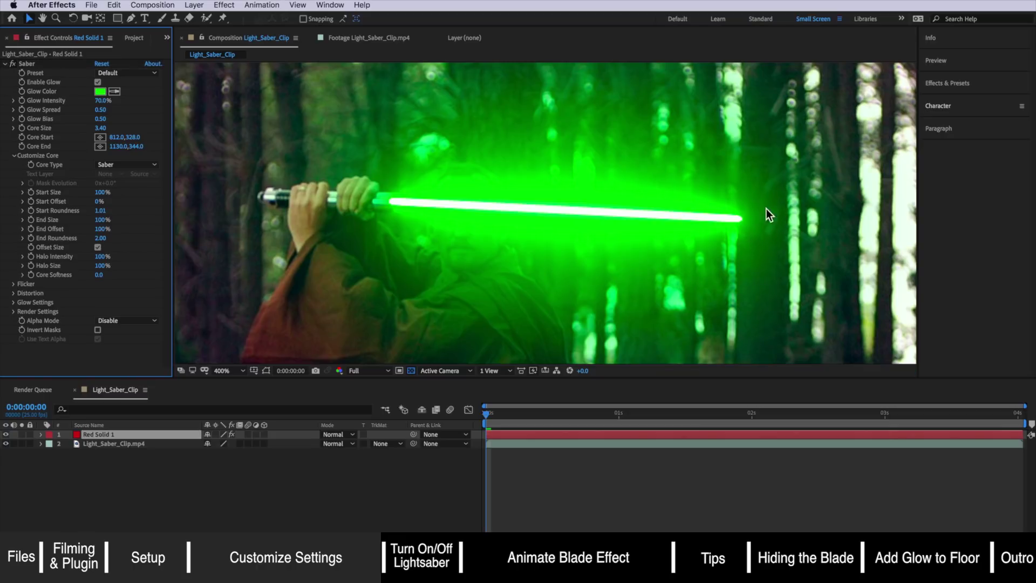
{"action": "left_click", "coordinate": [556, 246]}
{"action": "left_click_drag", "start_coordinate": [104, 231], "coordinate": [86, 203]}
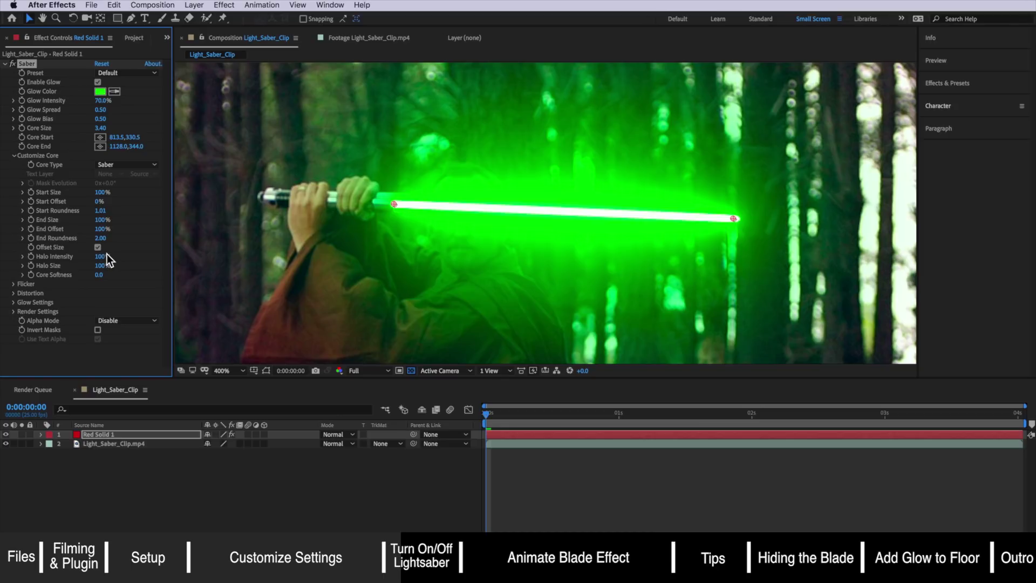
{"action": "left_click_drag", "start_coordinate": [101, 229], "coordinate": [162, 231]}
Set Core Softness to 1.8 and thicken the bright core to Core Size 6.50
{"action": "left_click", "coordinate": [100, 275]}
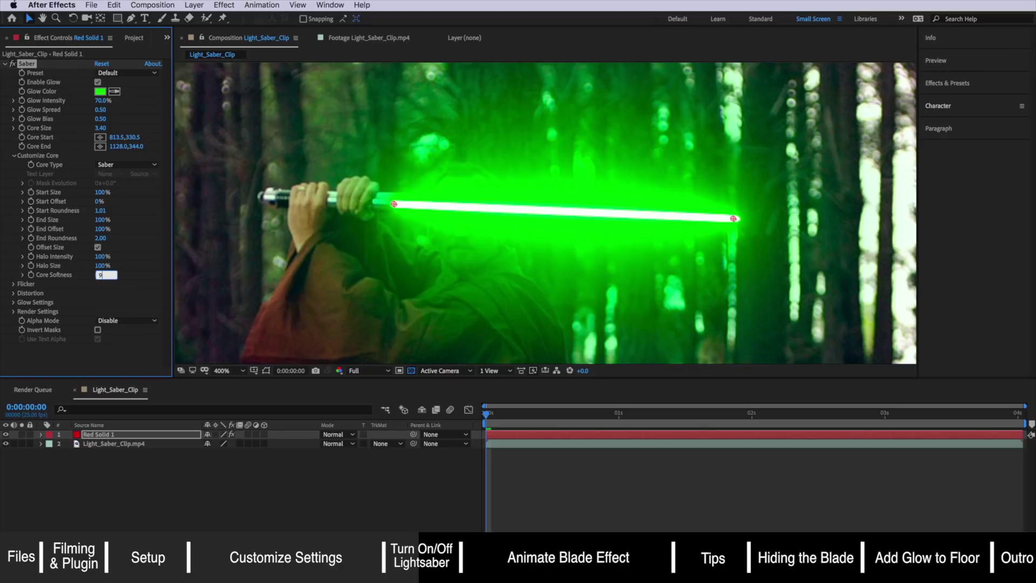
{"action": "type", "text": "9"}
{"action": "key", "text": "Return"}
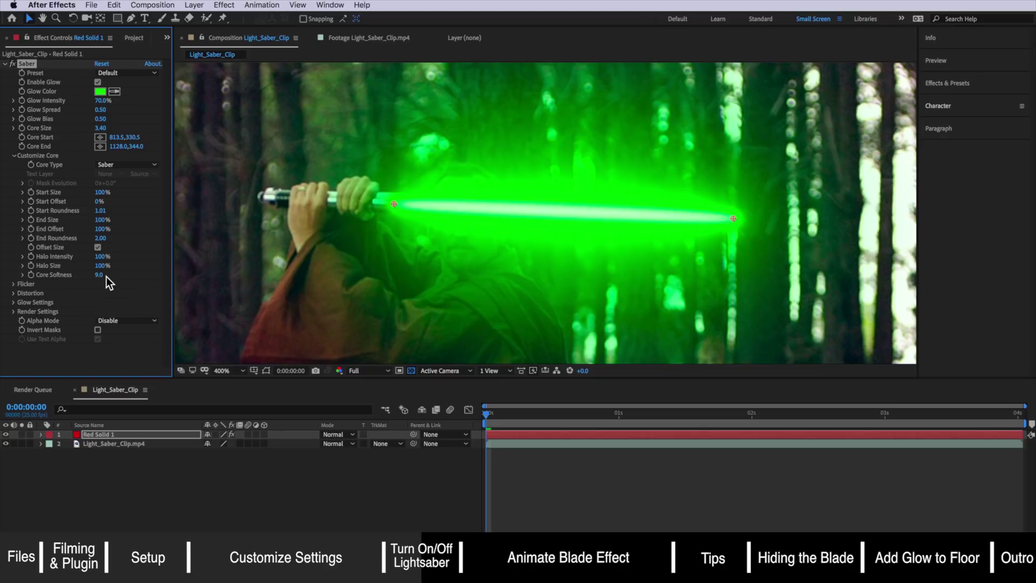
{"action": "left_click_drag", "start_coordinate": [102, 275], "coordinate": [103, 275]}
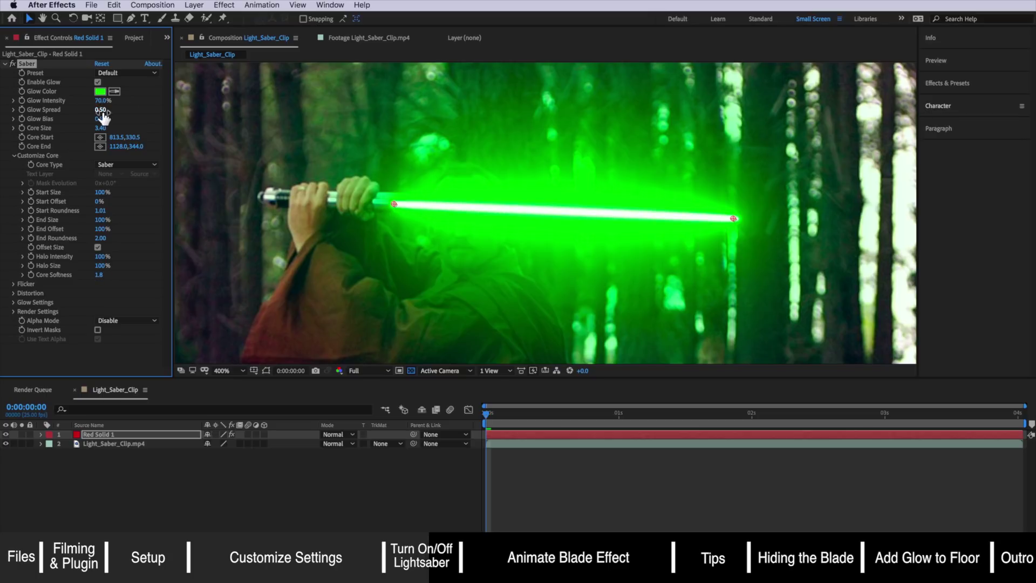
{"action": "left_click_drag", "start_coordinate": [100, 128], "coordinate": [117, 127]}
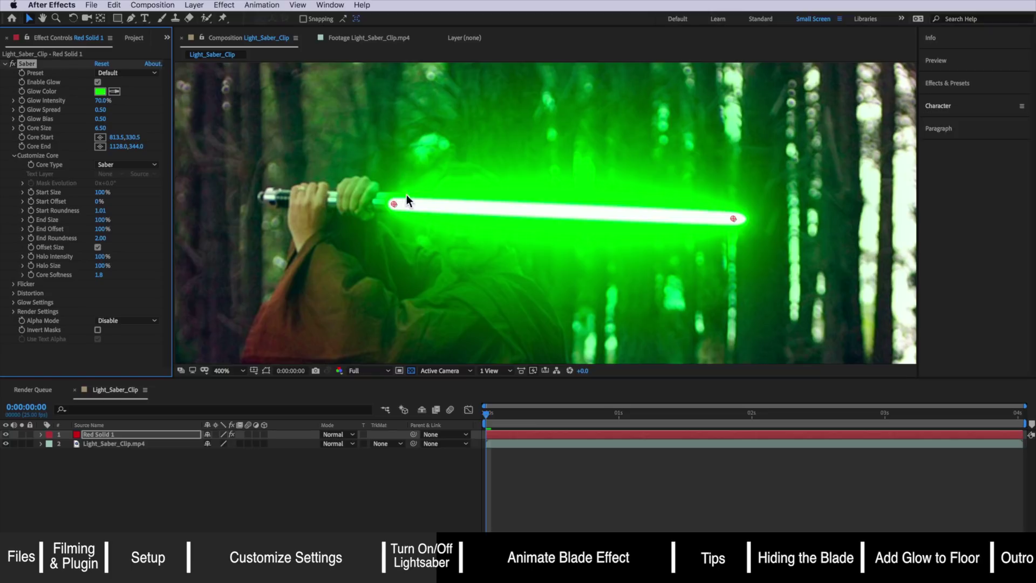
Refit the blade to the hilt, Core Start 819.5,329.5 to Core End 1126.0,345.0
{"action": "mouse_move", "coordinate": [396, 203]}
{"action": "left_mouse_down"}
{"action": "mouse_move", "coordinate": [447, 203]}
{"action": "mouse_move", "coordinate": [402, 205]}
{"action": "left_mouse_up"}
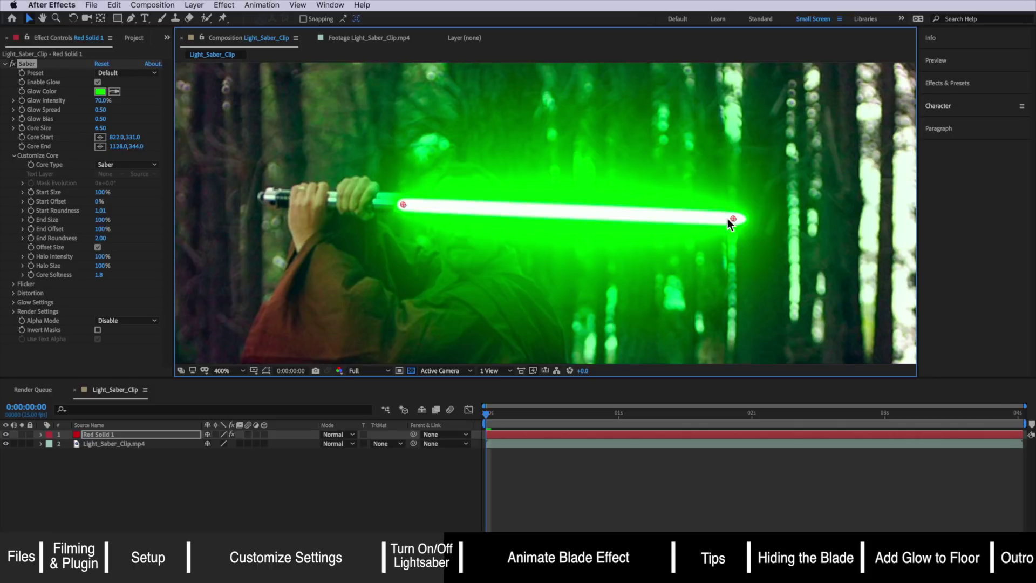
{"action": "mouse_move", "coordinate": [730, 218]}
{"action": "left_mouse_down"}
{"action": "mouse_move", "coordinate": [695, 204]}
{"action": "mouse_move", "coordinate": [728, 218]}
{"action": "left_mouse_up"}
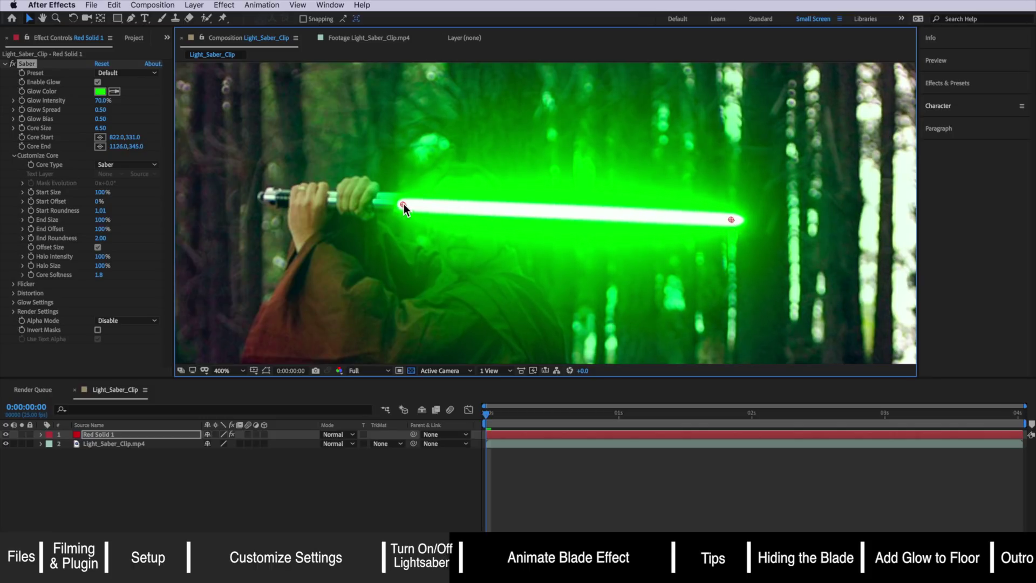
{"action": "left_click_drag", "start_coordinate": [403, 204], "coordinate": [400, 204]}
{"action": "key", "text": "F2"}
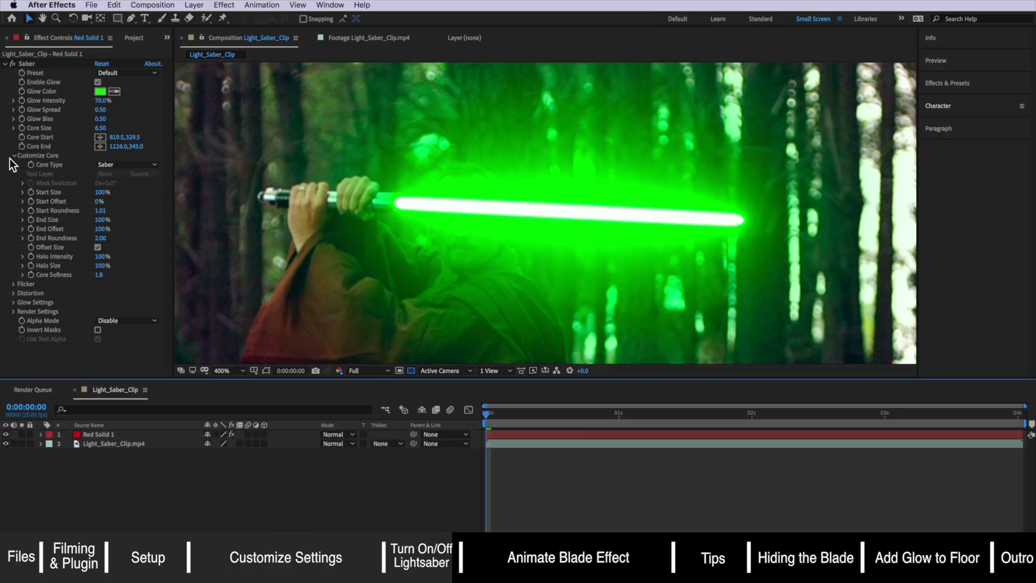
{"action": "left_click", "coordinate": [13, 156]}
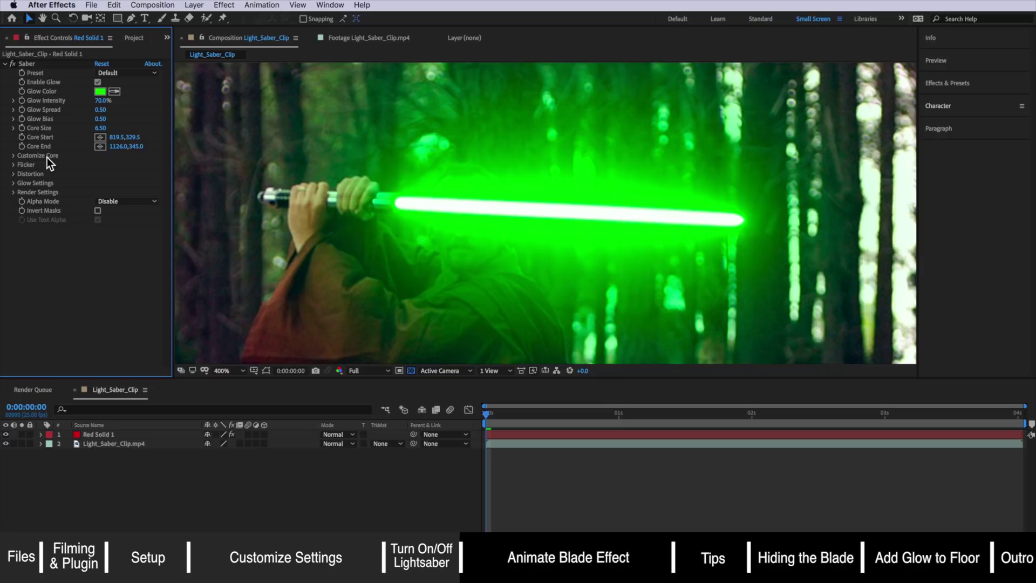
At frame 10, keyframe Core Start 828.5,324.5 and Core End 1146.0,299.0 along the raised saber
{"action": "scroll", "coordinate": [520, 200], "scroll_direction": "down", "scroll_amount": 2}
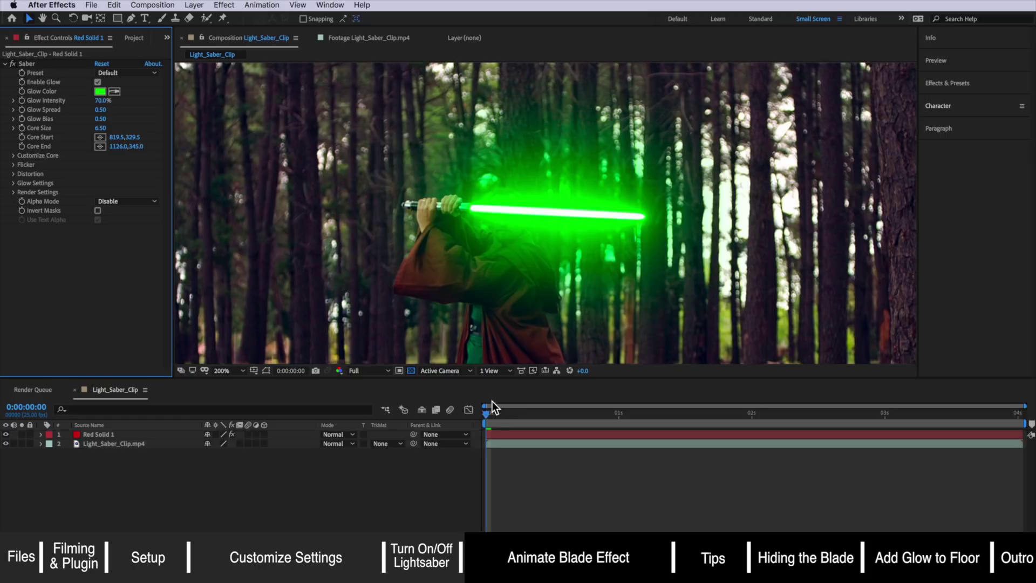
{"action": "mouse_move", "coordinate": [491, 413]}
{"action": "left_mouse_down"}
{"action": "mouse_move", "coordinate": [588, 422]}
{"action": "mouse_move", "coordinate": [484, 422]}
{"action": "left_mouse_up"}
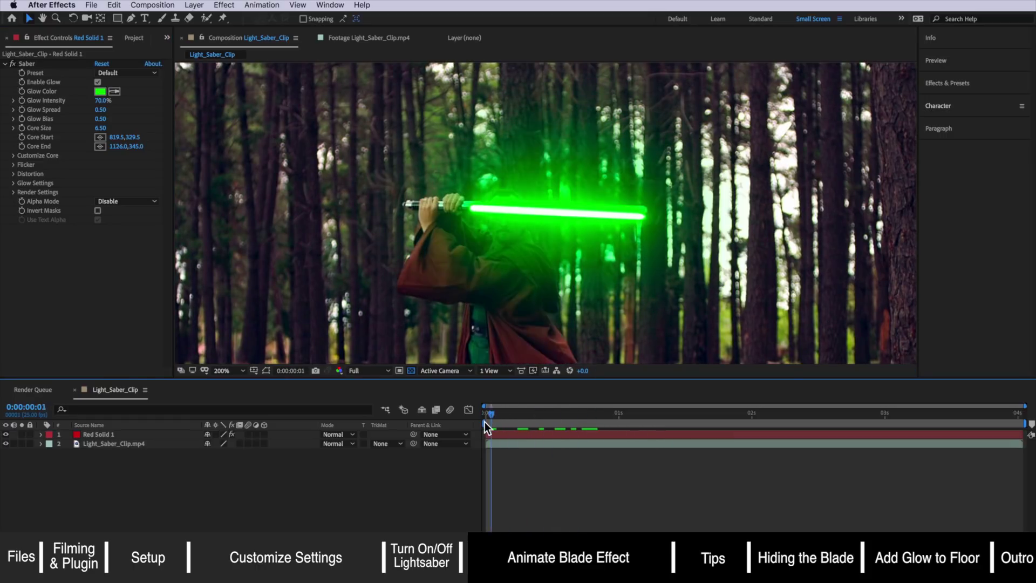
{"action": "left_click", "coordinate": [21, 137]}
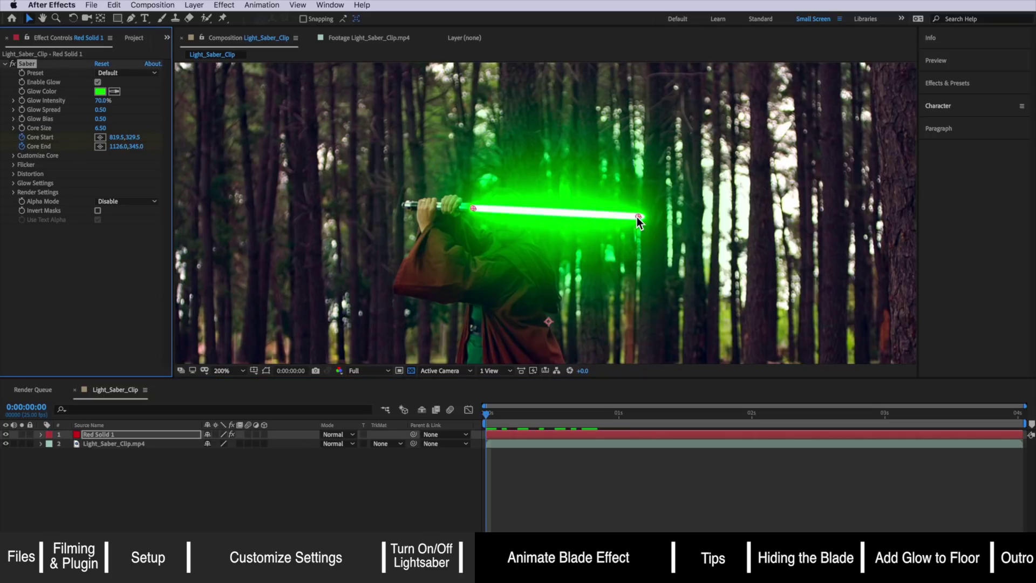
{"action": "mouse_move", "coordinate": [638, 216]}
{"action": "left_mouse_down"}
{"action": "mouse_move", "coordinate": [637, 201]}
{"action": "mouse_move", "coordinate": [635, 215]}
{"action": "left_mouse_up"}
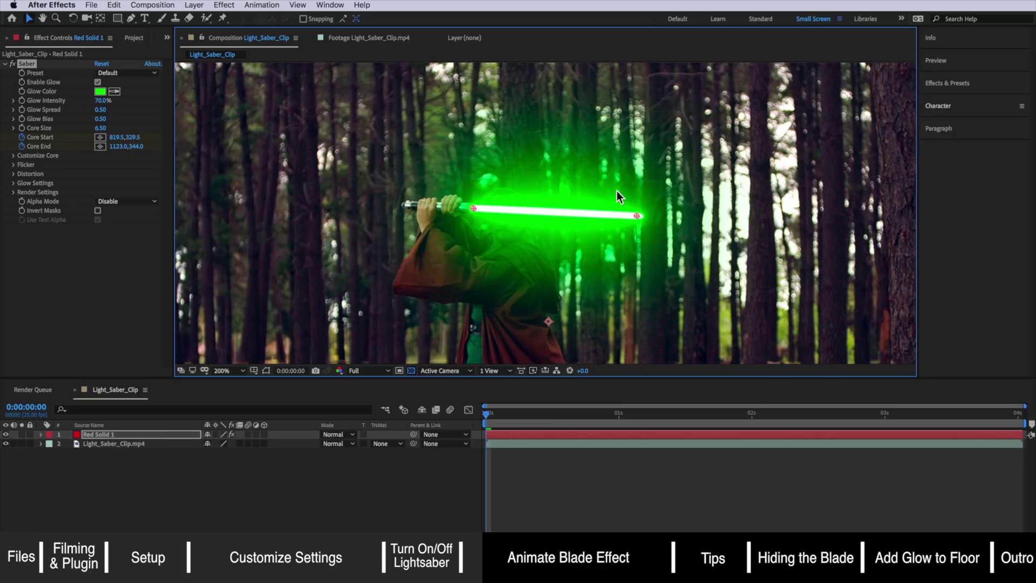
{"action": "left_click_drag", "start_coordinate": [488, 416], "coordinate": [539, 417]}
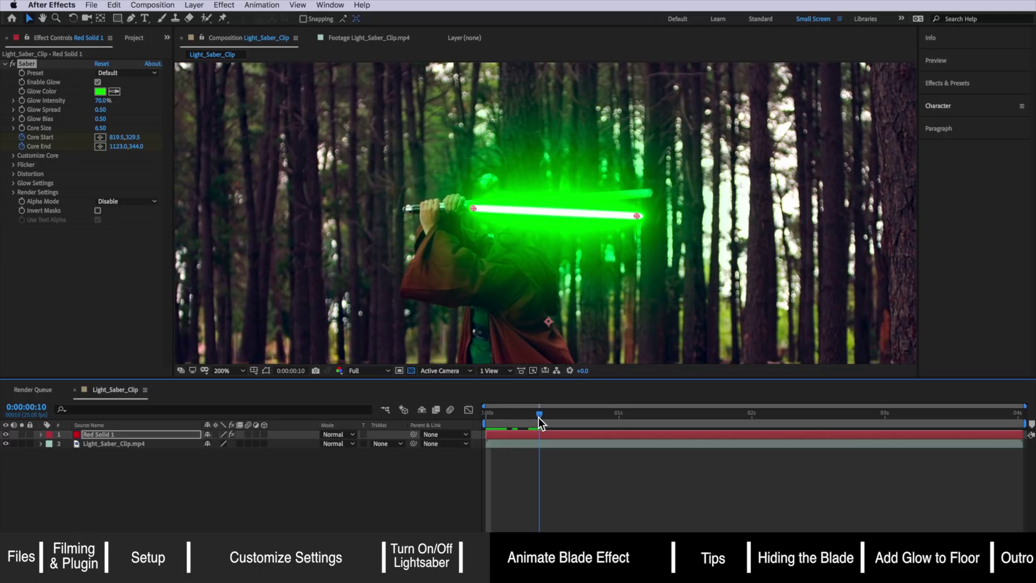
{"action": "left_click_drag", "start_coordinate": [636, 214], "coordinate": [649, 192]}
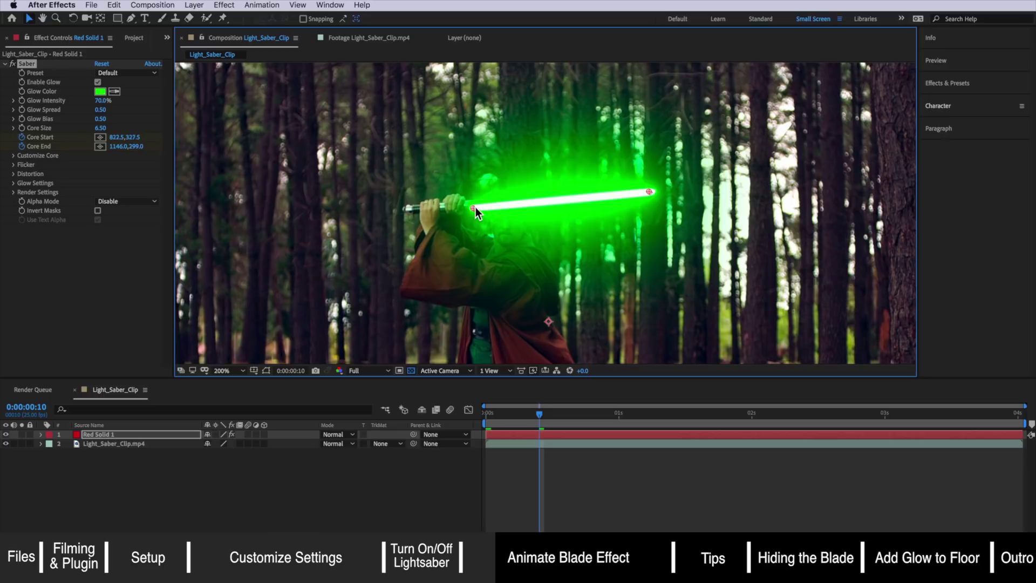
{"action": "mouse_move", "coordinate": [474, 208]}
{"action": "left_mouse_down"}
{"action": "mouse_move", "coordinate": [493, 199]}
{"action": "mouse_move", "coordinate": [478, 205]}
{"action": "left_mouse_up"}
Disable the blade glow and align the blade start and tip with the actor's saber
{"action": "left_click", "coordinate": [30, 63]}
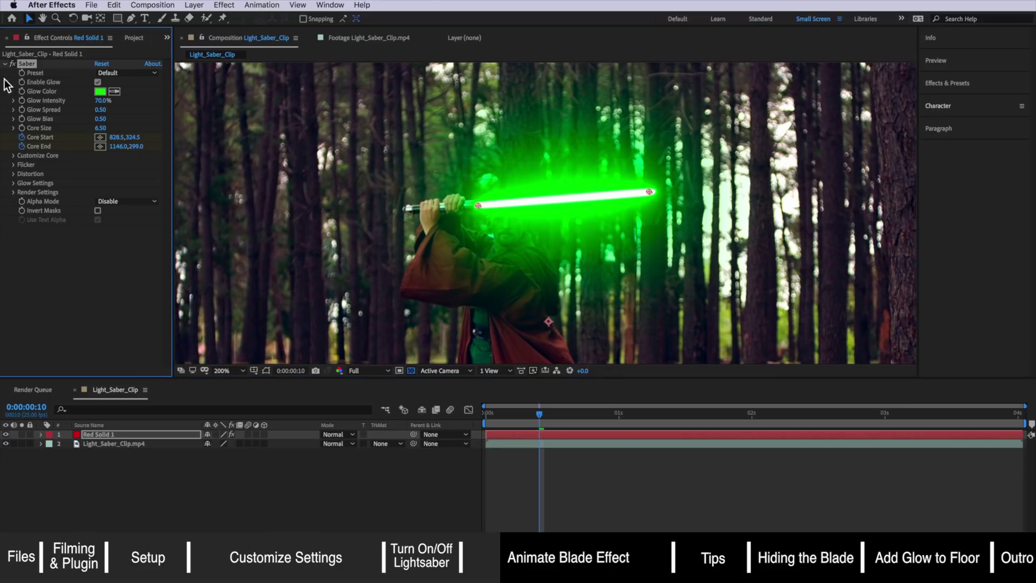
{"action": "left_click", "coordinate": [98, 83]}
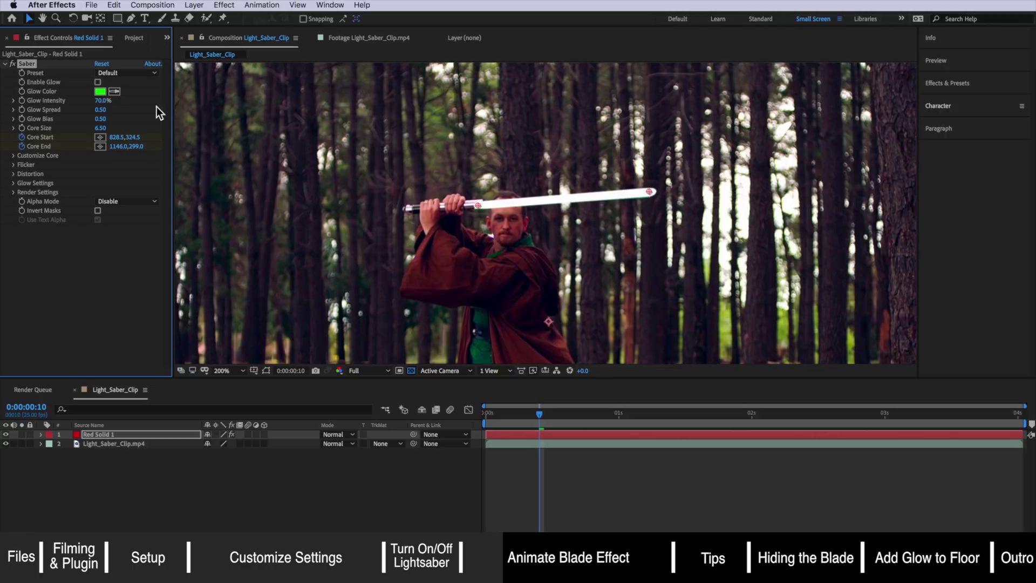
{"action": "left_click_drag", "start_coordinate": [478, 207], "coordinate": [477, 206]}
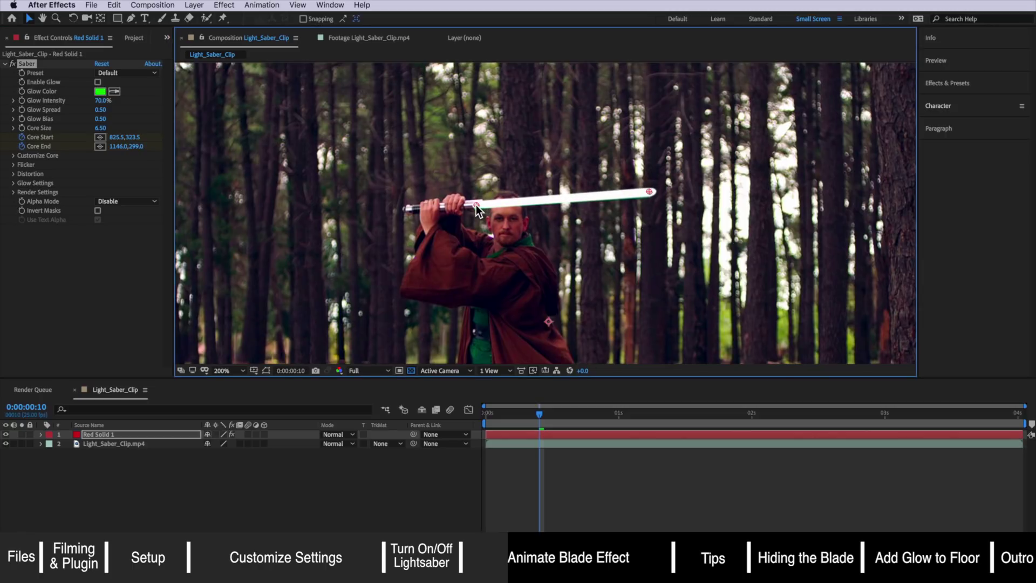
{"action": "mouse_move", "coordinate": [649, 194]}
{"action": "left_mouse_down"}
{"action": "mouse_move", "coordinate": [635, 195]}
{"action": "mouse_move", "coordinate": [648, 195]}
{"action": "left_mouse_up"}
Refine the blade's start and tip on frames 6 and 3, then preview from the start
{"action": "left_click", "coordinate": [529, 415]}
{"action": "left_click_drag", "start_coordinate": [523, 414], "coordinate": [518, 414]}
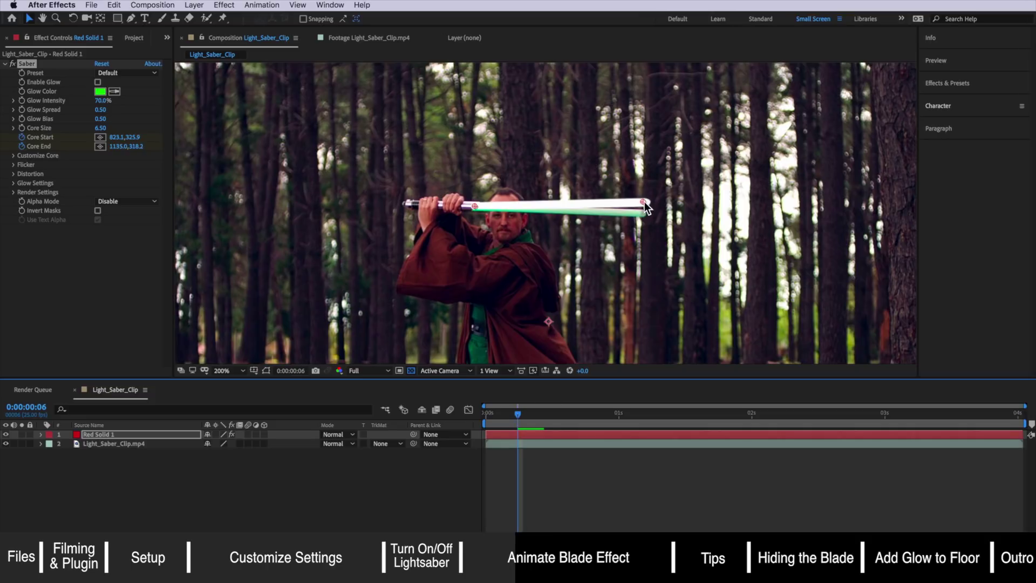
{"action": "left_click_drag", "start_coordinate": [644, 203], "coordinate": [641, 214]}
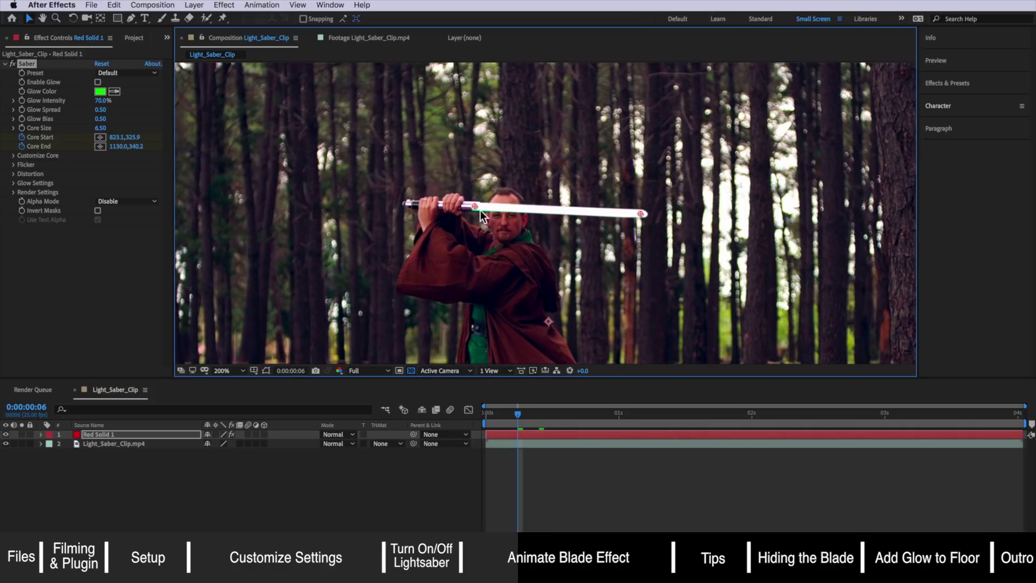
{"action": "left_click_drag", "start_coordinate": [475, 206], "coordinate": [474, 207]}
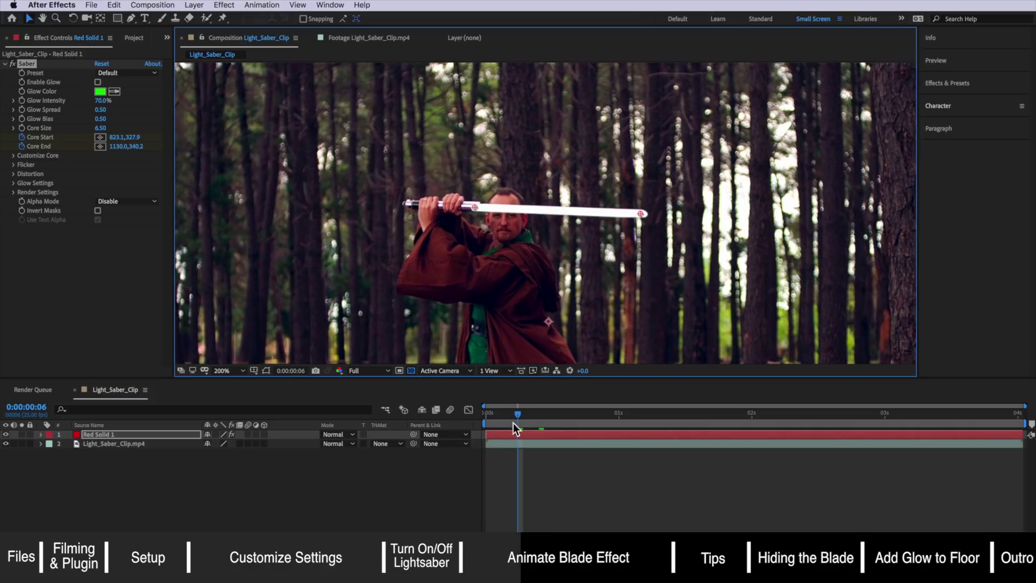
{"action": "left_click_drag", "start_coordinate": [513, 418], "coordinate": [502, 416]}
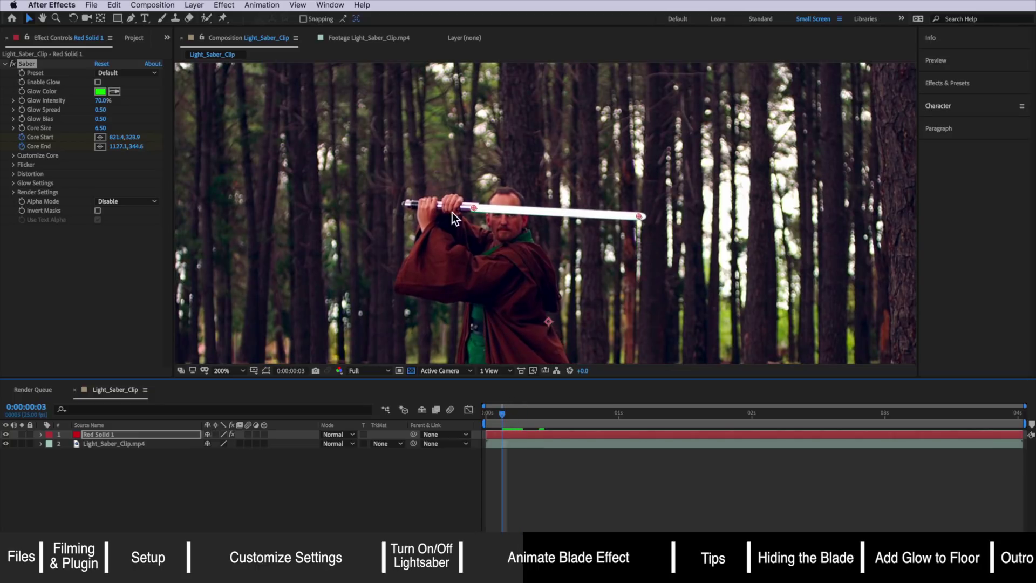
{"action": "left_click_drag", "start_coordinate": [472, 206], "coordinate": [473, 208]}
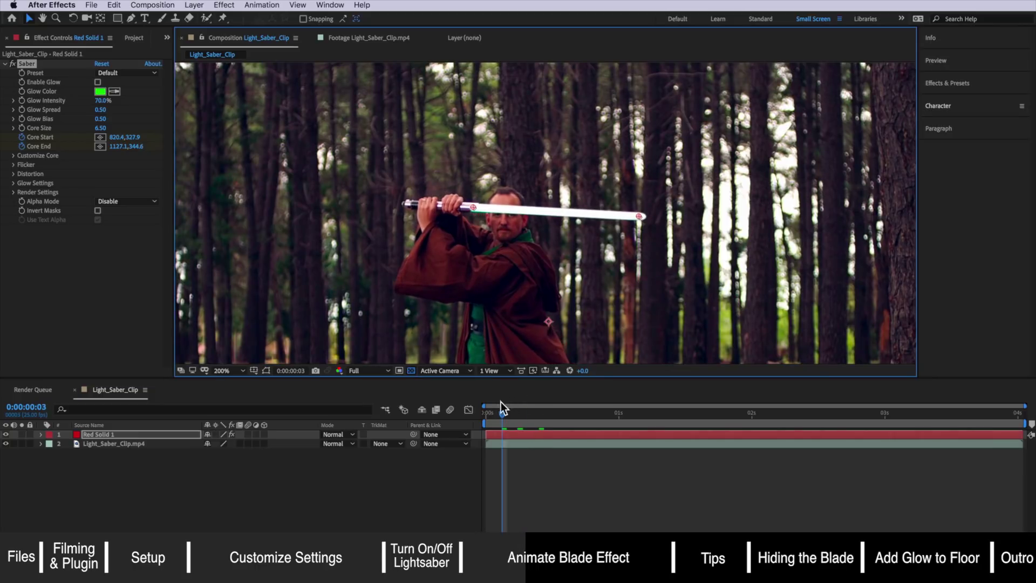
{"action": "left_click_drag", "start_coordinate": [497, 411], "coordinate": [481, 415]}
{"action": "key", "text": "space"}
{"action": "key", "text": "space"}
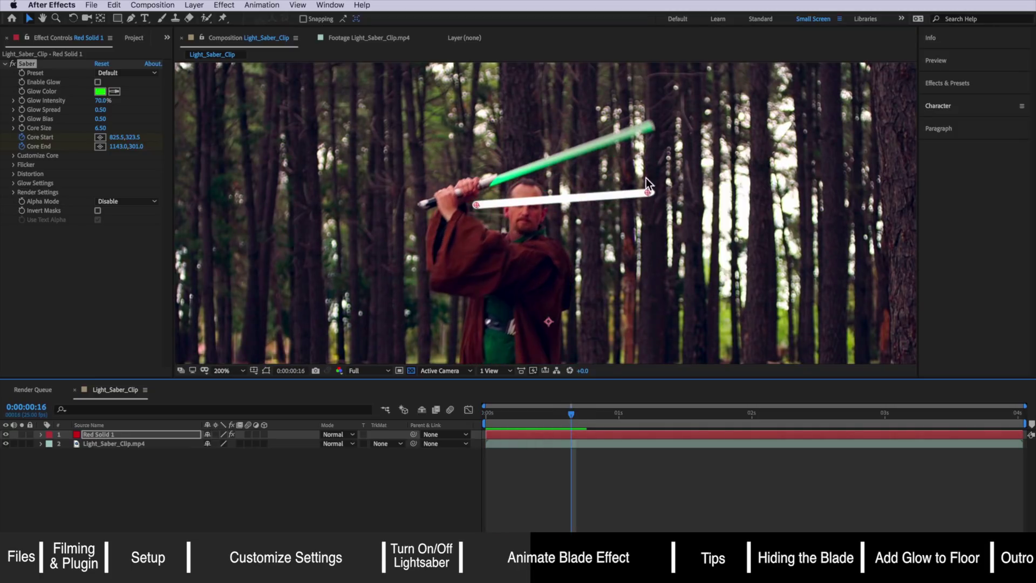
Keyframe the blade following the raised saber through frames 20 and 22
{"action": "left_click_drag", "start_coordinate": [476, 205], "coordinate": [492, 179]}
{"action": "left_click_drag", "start_coordinate": [650, 193], "coordinate": [652, 126]}
{"action": "left_click_drag", "start_coordinate": [588, 418], "coordinate": [594, 419]}
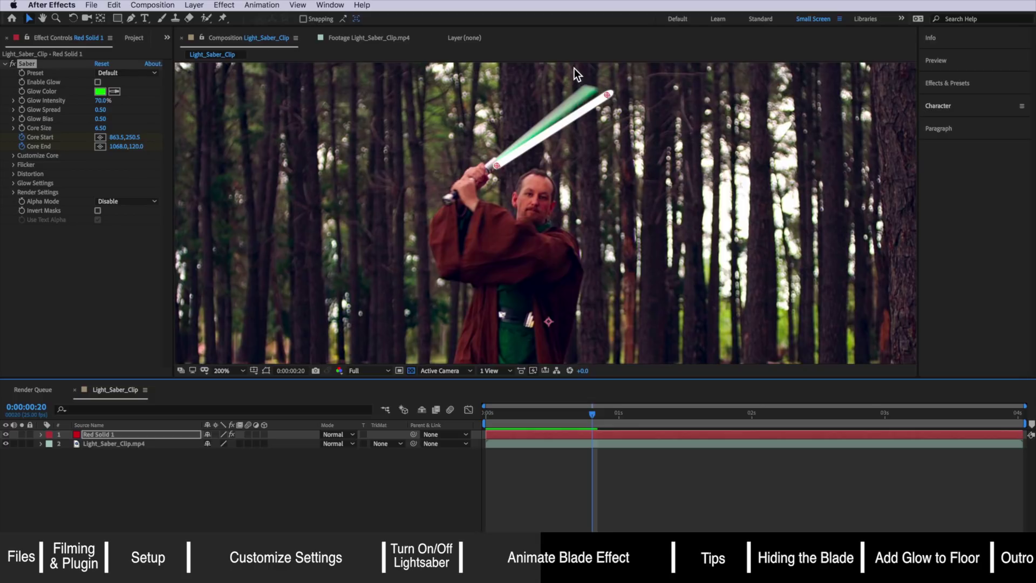
{"action": "key", "text": "h"}
{"action": "left_click_drag", "start_coordinate": [556, 137], "coordinate": [575, 201]}
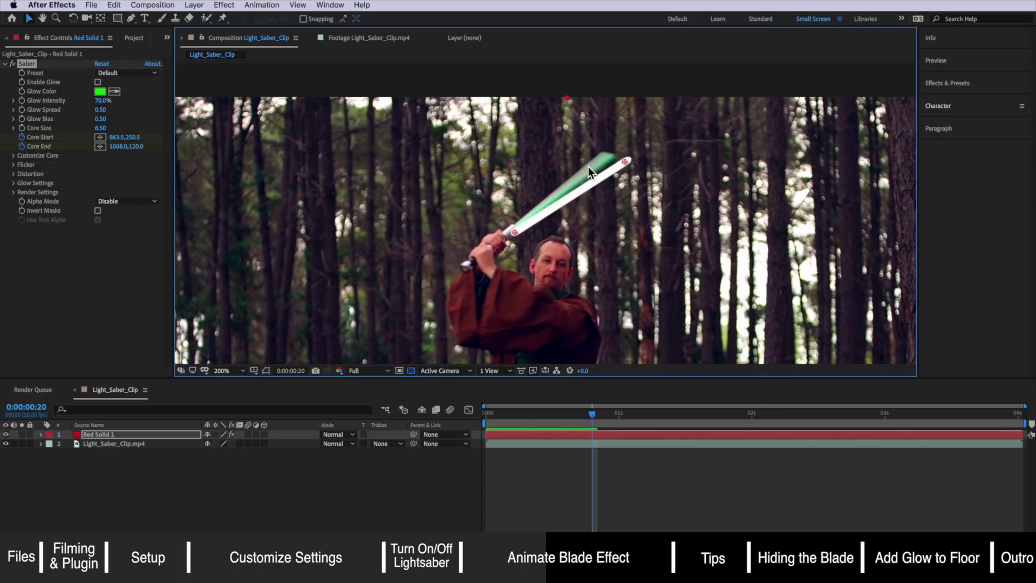
{"action": "left_click_drag", "start_coordinate": [520, 226], "coordinate": [519, 223]}
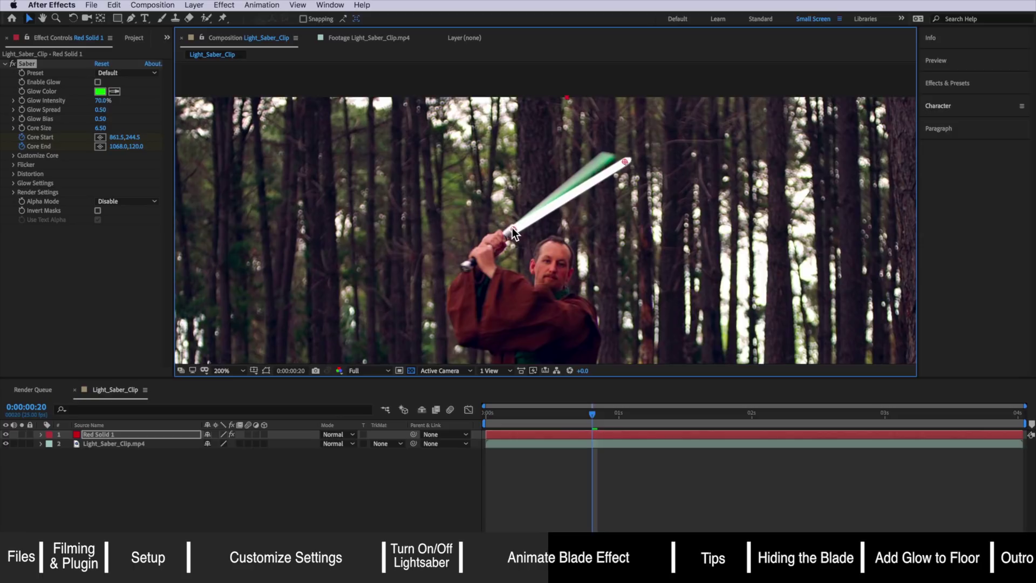
{"action": "left_click_drag", "start_coordinate": [627, 164], "coordinate": [601, 157]}
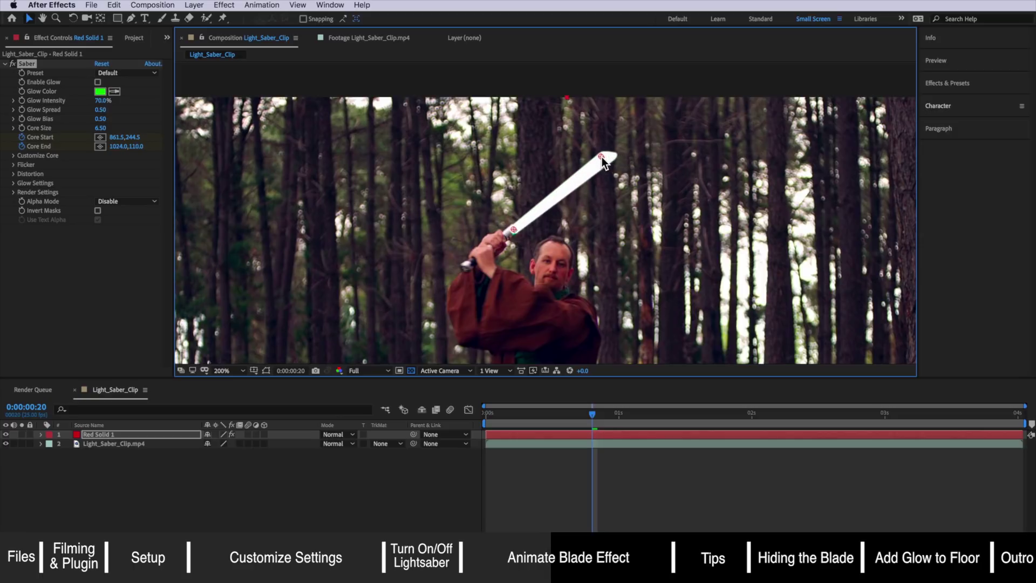
{"action": "left_click_drag", "start_coordinate": [592, 414], "coordinate": [606, 416]}
{"action": "left_click_drag", "start_coordinate": [514, 226], "coordinate": [500, 224]}
{"action": "left_click_drag", "start_coordinate": [598, 155], "coordinate": [505, 142]}
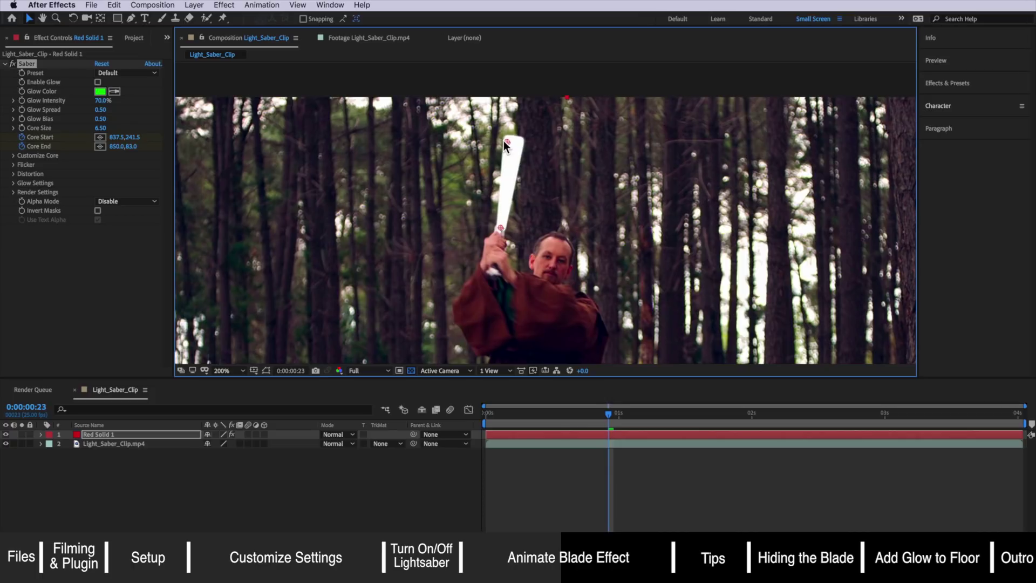
{"action": "key", "text": "Page_Up"}
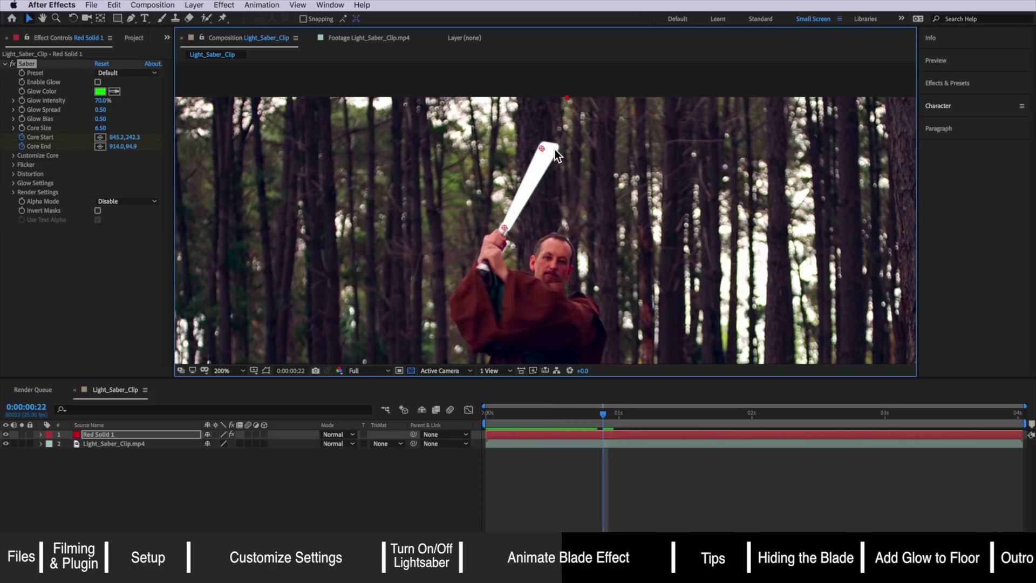
Check the glow briefly, then raise Motion Blur Multiplier in the blade's Render Settings
{"action": "left_click", "coordinate": [96, 82]}
{"action": "left_click", "coordinate": [96, 82]}
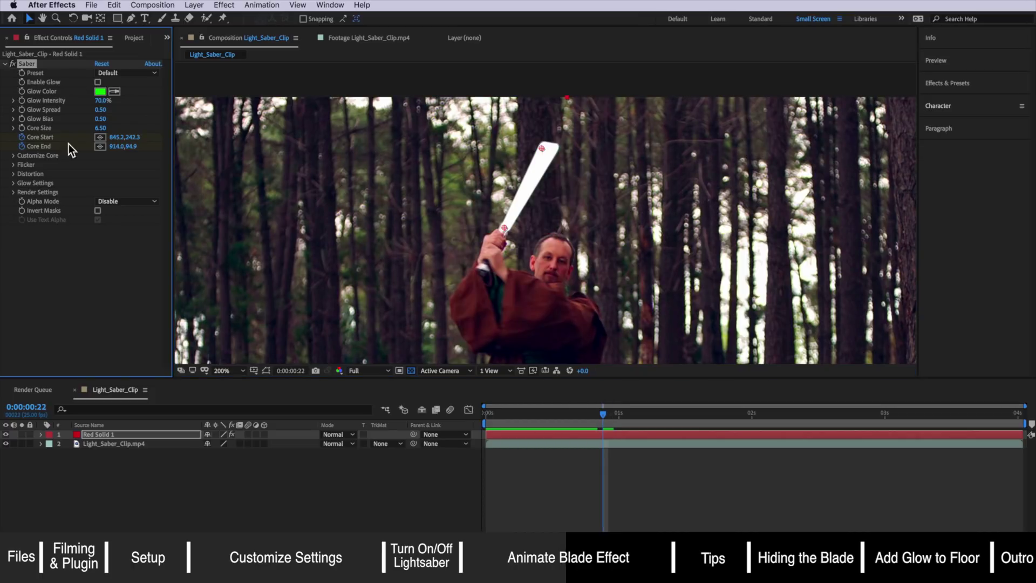
{"action": "left_click", "coordinate": [13, 192]}
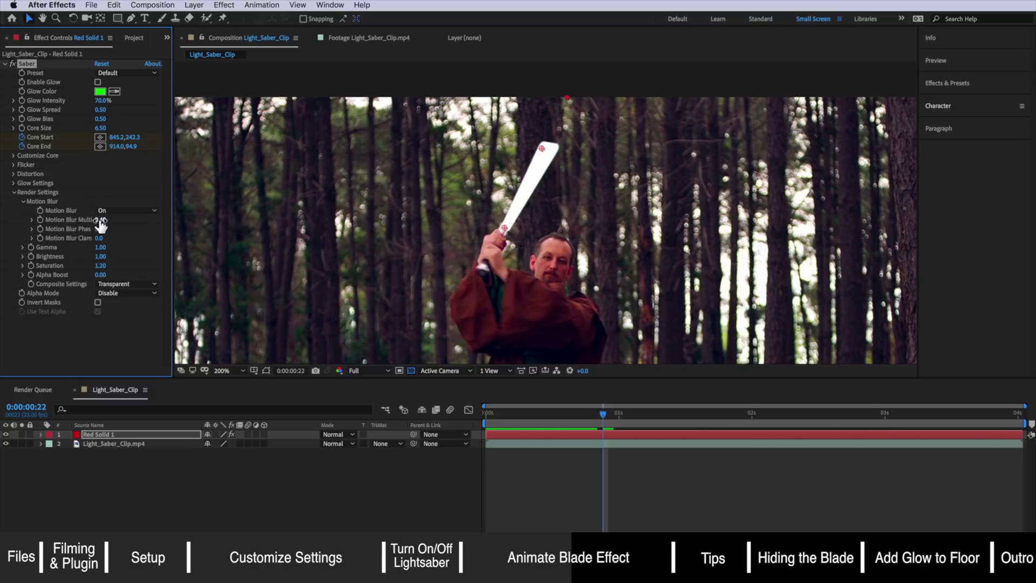
{"action": "left_click_drag", "start_coordinate": [100, 220], "coordinate": [144, 222]}
Collapse Render Settings and align the blade's tip and start around 0:00:01:01
{"action": "left_click", "coordinate": [14, 192]}
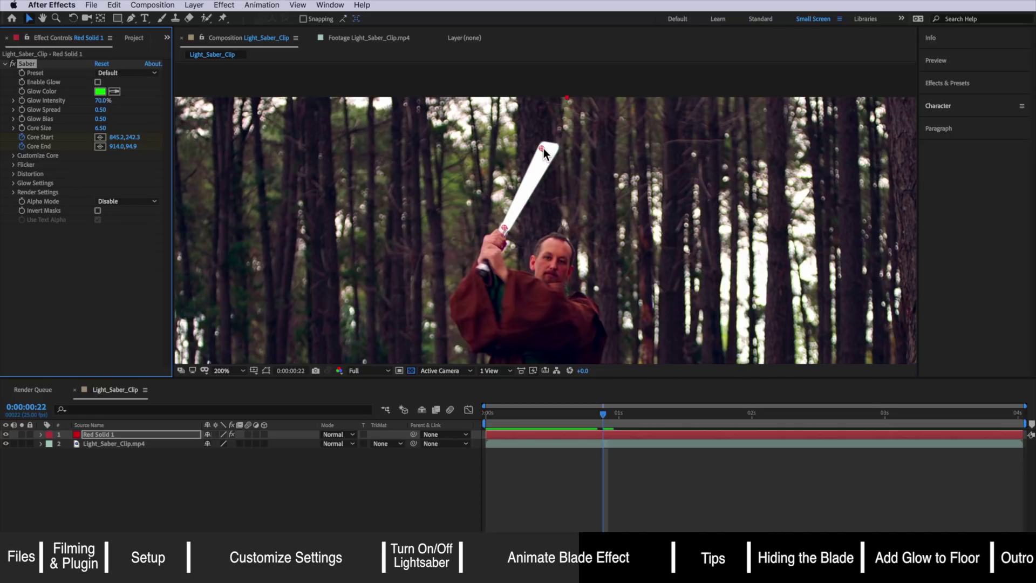
{"action": "left_click_drag", "start_coordinate": [542, 148], "coordinate": [550, 153]}
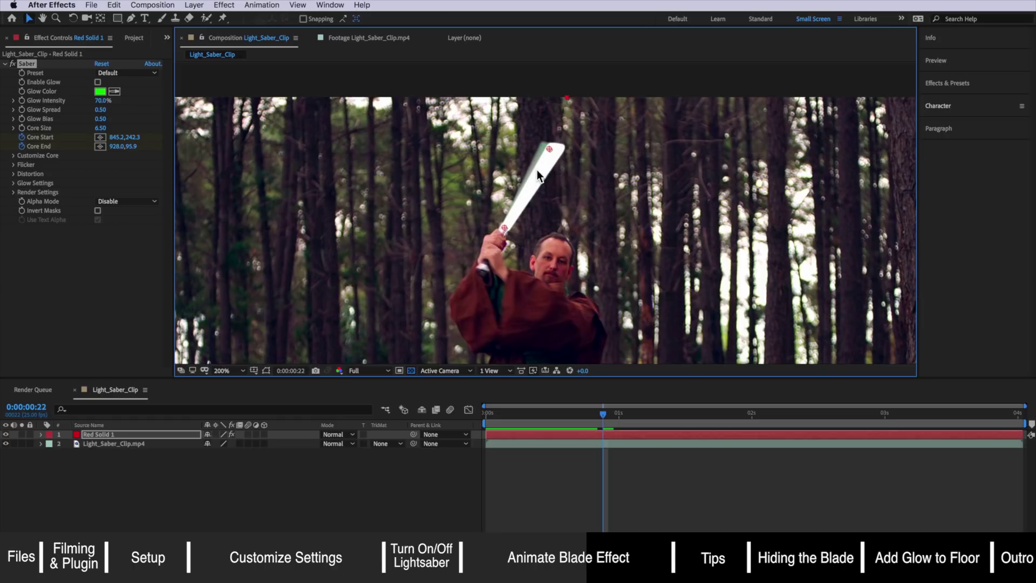
{"action": "left_click_drag", "start_coordinate": [547, 154], "coordinate": [540, 149]}
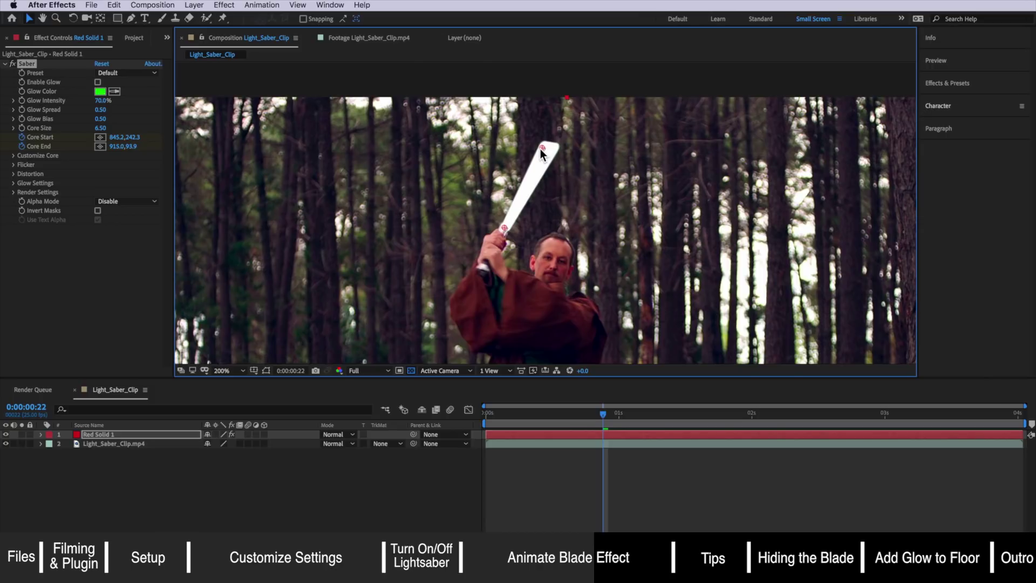
{"action": "left_click_drag", "start_coordinate": [601, 413], "coordinate": [625, 413]}
{"action": "left_click", "coordinate": [499, 240]}
{"action": "left_click_drag", "start_coordinate": [498, 235], "coordinate": [496, 244]}
{"action": "left_click_drag", "start_coordinate": [507, 142], "coordinate": [409, 221]}
Track the blade along the swinging saber through about one second six frames
{"action": "key", "text": "Page_Down"}
{"action": "key", "text": "Page_Down"}
{"action": "key", "text": "Page_Down"}
{"action": "left_click_drag", "start_coordinate": [497, 249], "coordinate": [552, 316]}
{"action": "mouse_move", "coordinate": [640, 412]}
{"action": "left_mouse_down"}
{"action": "mouse_move", "coordinate": [603, 413]}
{"action": "mouse_move", "coordinate": [650, 413]}
{"action": "left_mouse_up"}
{"action": "left_click_drag", "start_coordinate": [561, 242], "coordinate": [561, 208]}
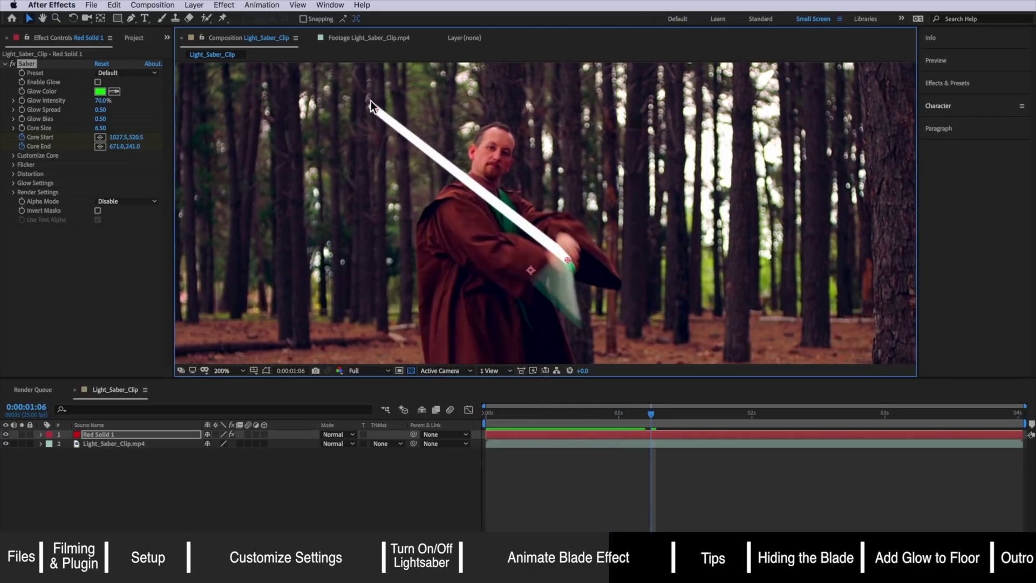
{"action": "left_click", "coordinate": [635, 414]}
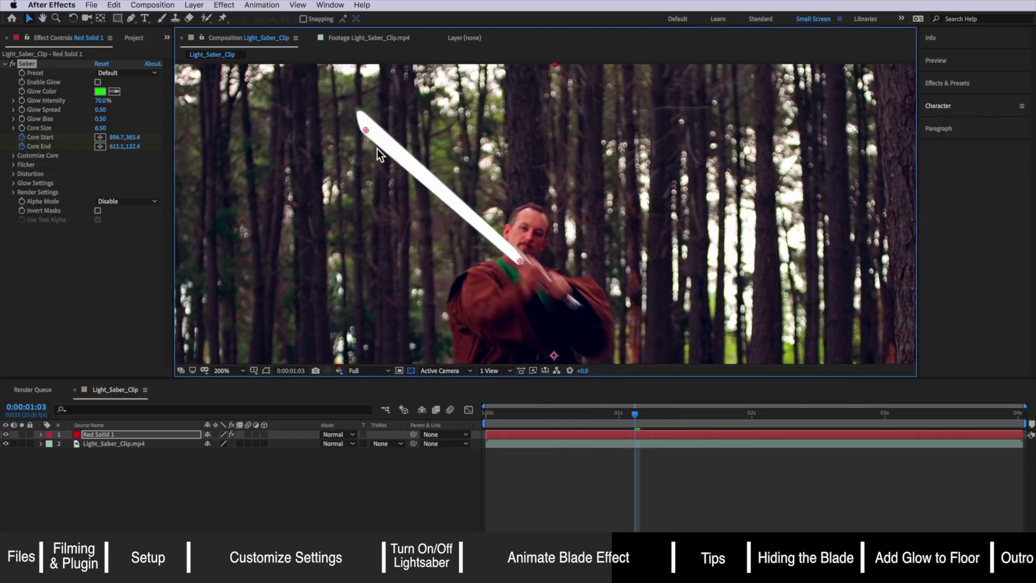
{"action": "left_click", "coordinate": [645, 414]}
{"action": "left_click_drag", "start_coordinate": [539, 232], "coordinate": [547, 278]}
{"action": "left_click_drag", "start_coordinate": [543, 278], "coordinate": [567, 319]}
{"action": "mouse_move", "coordinate": [486, 296]}
{"action": "left_mouse_down"}
{"action": "mouse_move", "coordinate": [504, 308]}
{"action": "mouse_move", "coordinate": [502, 186]}
{"action": "left_mouse_up"}
Realign the blade on the lowered saber near 0:00:01:08, fit the view and preview
{"action": "key", "text": "Page_Down"}
{"action": "key", "text": "Page_Down"}
{"action": "key", "text": "Page_Down"}
{"action": "key", "text": "Page_Down"}
{"action": "mouse_move", "coordinate": [540, 237]}
{"action": "left_mouse_down"}
{"action": "mouse_move", "coordinate": [563, 262]}
{"action": "mouse_move", "coordinate": [589, 325]}
{"action": "left_mouse_up"}
{"action": "left_click_drag", "start_coordinate": [496, 162], "coordinate": [511, 196]}
{"action": "key", "text": "Page_Down"}
{"action": "key", "text": "Page_Down"}
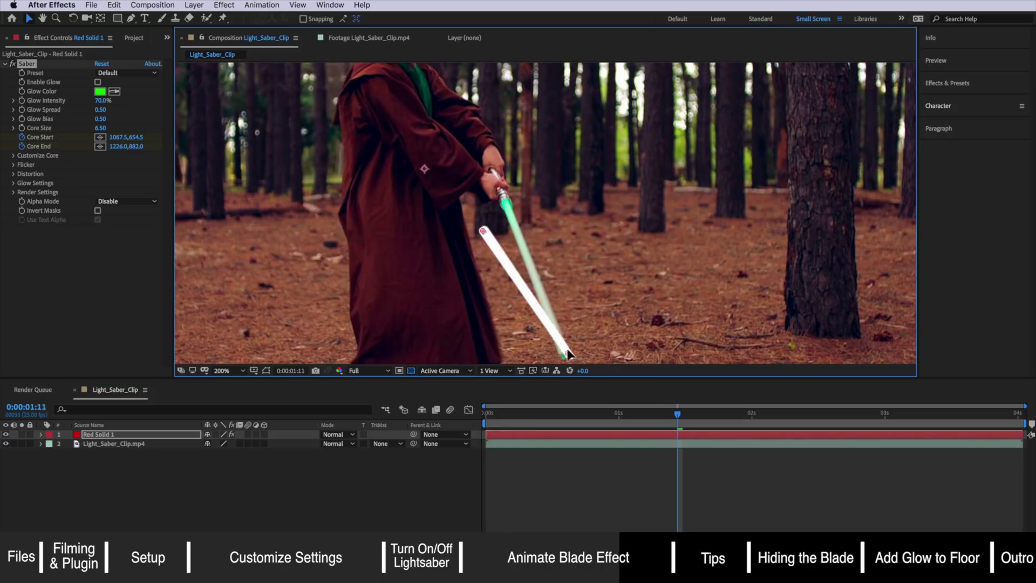
{"action": "key", "text": "Page_Up"}
{"action": "key", "text": "Page_Up"}
{"action": "key", "text": "Page_Up"}
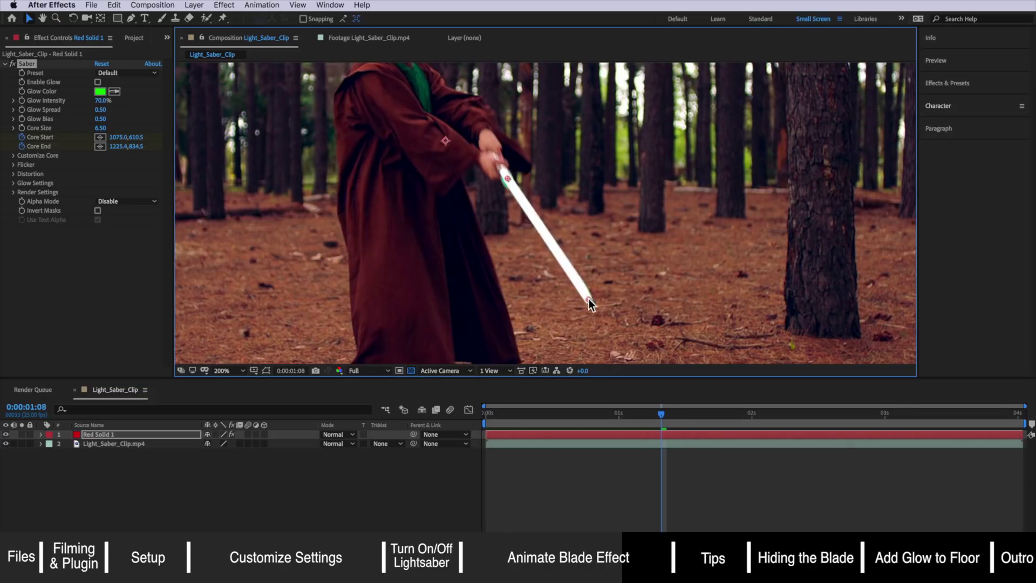
{"action": "key", "text": "slash"}
{"action": "key", "text": "space"}
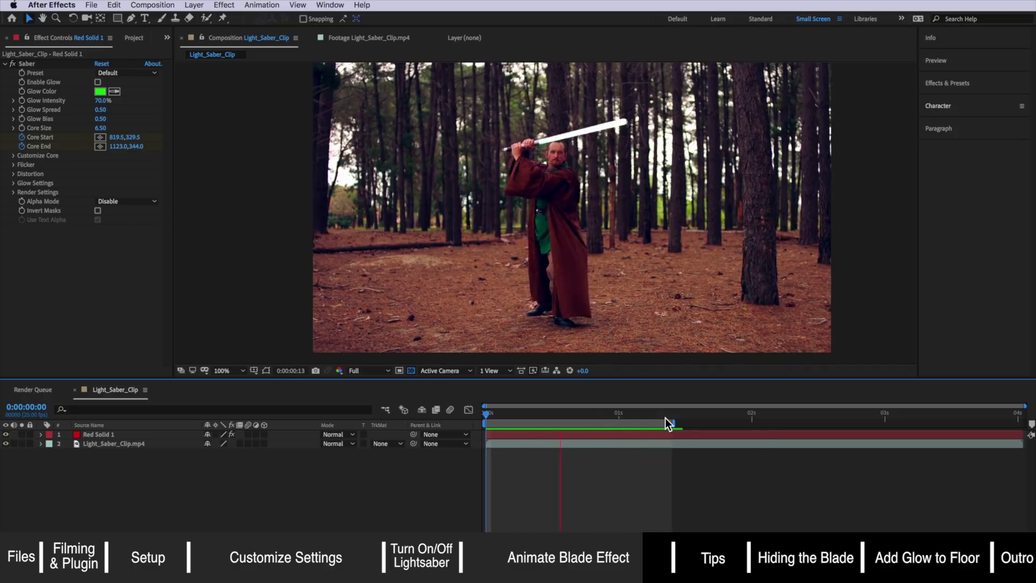
Re-enable the blade glow and preview the animation from the start
{"action": "left_click", "coordinate": [109, 101]}
{"action": "left_click", "coordinate": [97, 82]}
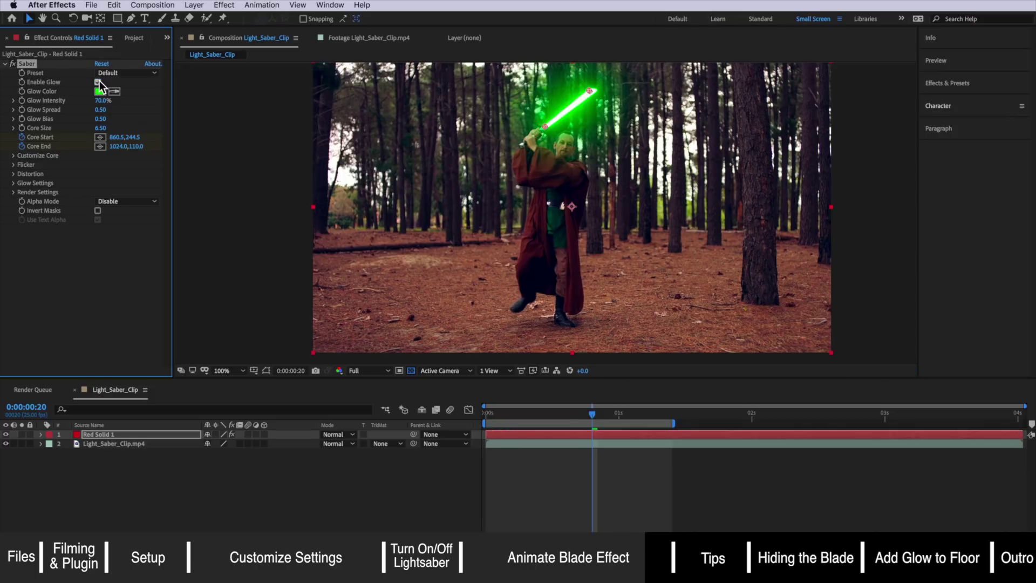
{"action": "left_click_drag", "start_coordinate": [588, 414], "coordinate": [474, 418]}
{"action": "key", "text": "space"}
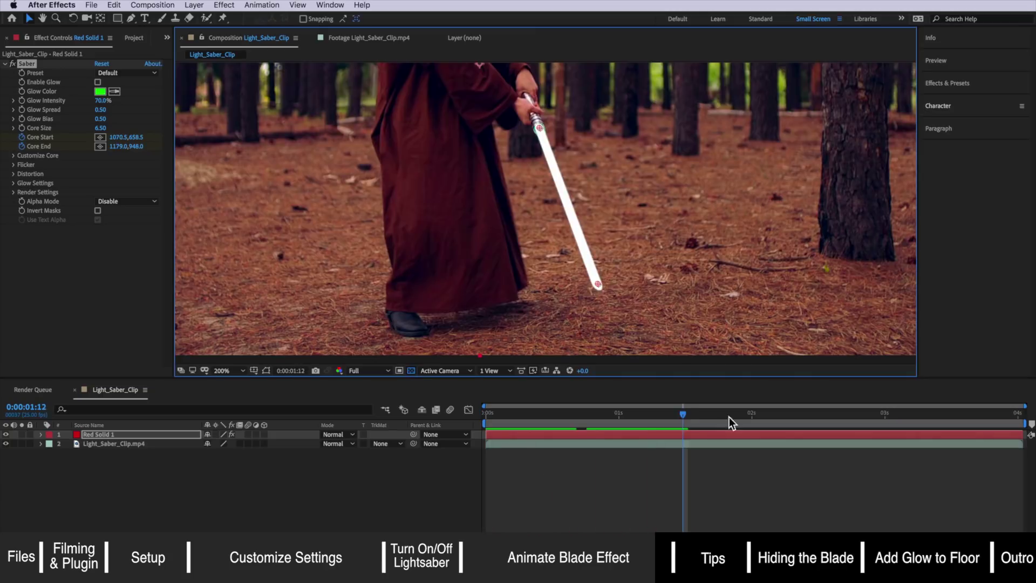
Keyframe the blade tip onto the saber at 0:00:01:08 and 0:00:02:07
{"action": "key", "text": "Page_Down"}
{"action": "key", "text": "Page_Down"}
{"action": "left_click_drag", "start_coordinate": [614, 273], "coordinate": [573, 168]}
{"action": "key", "text": "Page_Down"}
{"action": "key", "text": "Page_Down"}
{"action": "key", "text": "Page_Down"}
{"action": "key", "text": "Page_Up"}
{"action": "key", "text": "Page_Up"}
{"action": "left_click_drag", "start_coordinate": [697, 413], "coordinate": [662, 415]}
{"action": "left_click", "coordinate": [782, 414]}
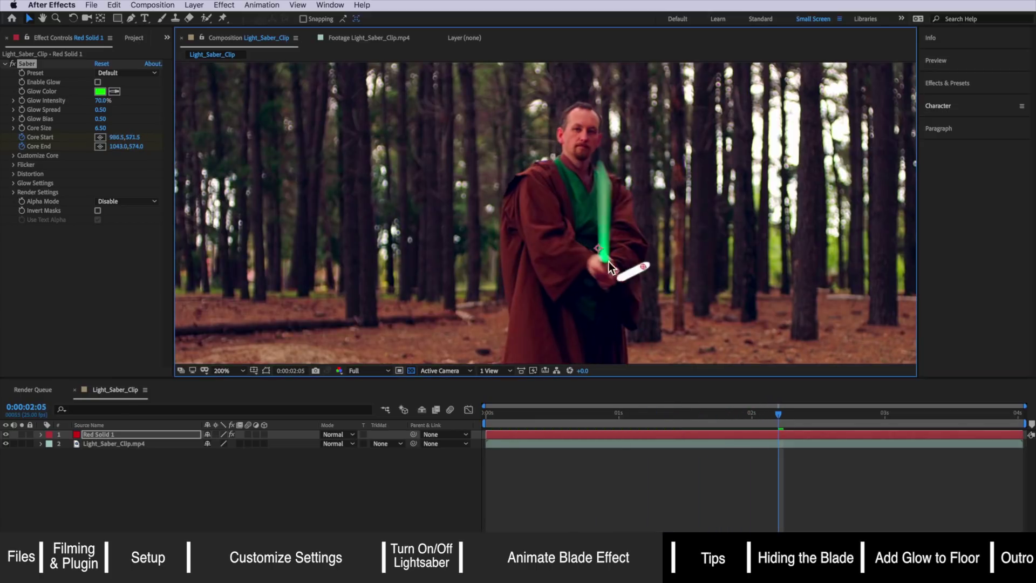
{"action": "left_click_drag", "start_coordinate": [598, 162], "coordinate": [566, 93]}
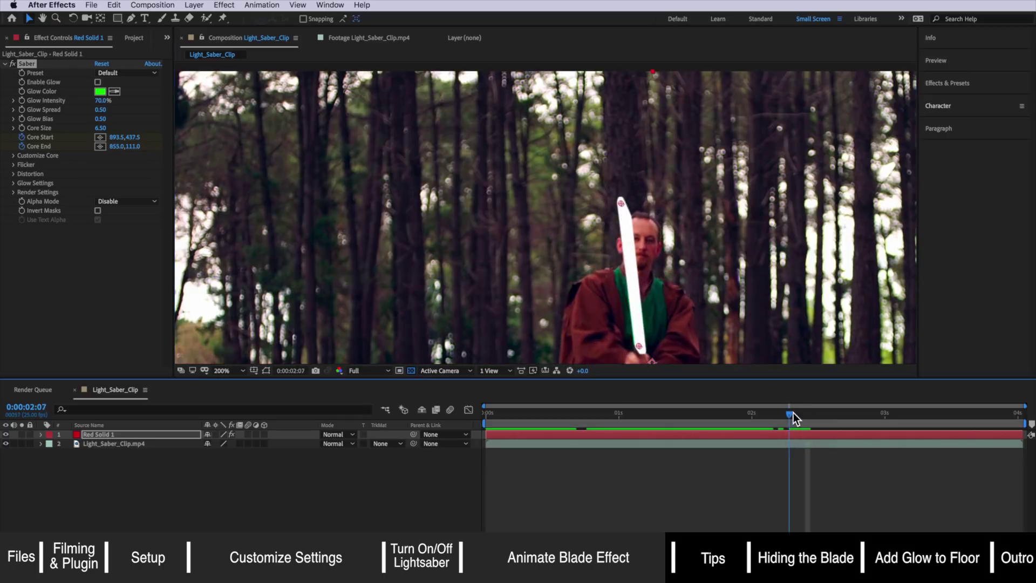
Keyframe the blade's start and end onto the hilt around 0:00:03:02
{"action": "left_click_drag", "start_coordinate": [788, 416], "coordinate": [821, 416]}
{"action": "key", "text": "Page_Down"}
{"action": "key", "text": "Page_Down"}
{"action": "key", "text": "Page_Down"}
{"action": "key", "text": "Page_Down"}
{"action": "key", "text": "Page_Down"}
{"action": "key", "text": "Page_Down"}
{"action": "left_click_drag", "start_coordinate": [602, 281], "coordinate": [600, 276]}
{"action": "left_click_drag", "start_coordinate": [852, 415], "coordinate": [1017, 415]}
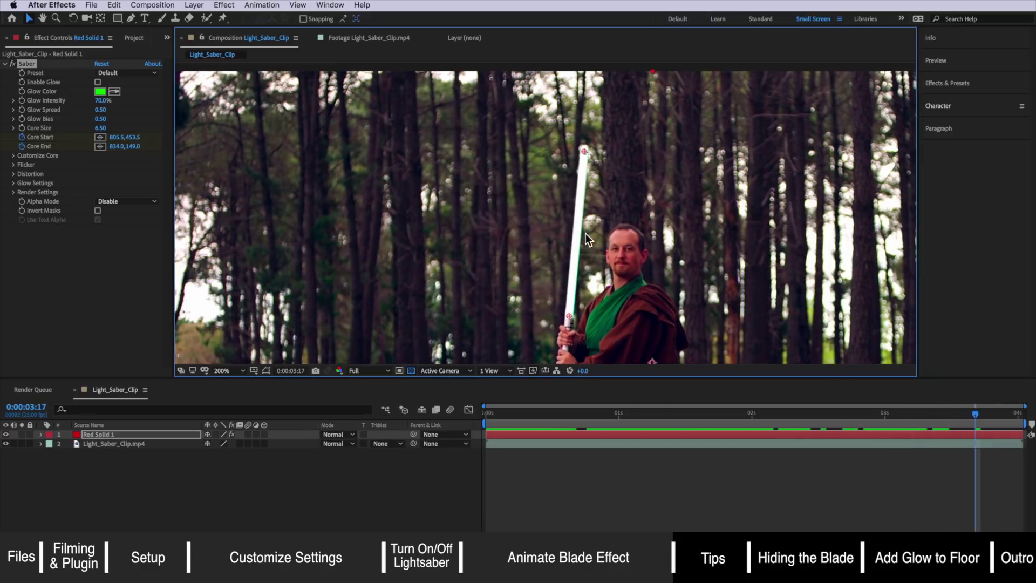
{"action": "left_click_drag", "start_coordinate": [577, 152], "coordinate": [586, 152]}
{"action": "left_click_drag", "start_coordinate": [567, 317], "coordinate": [568, 314]}
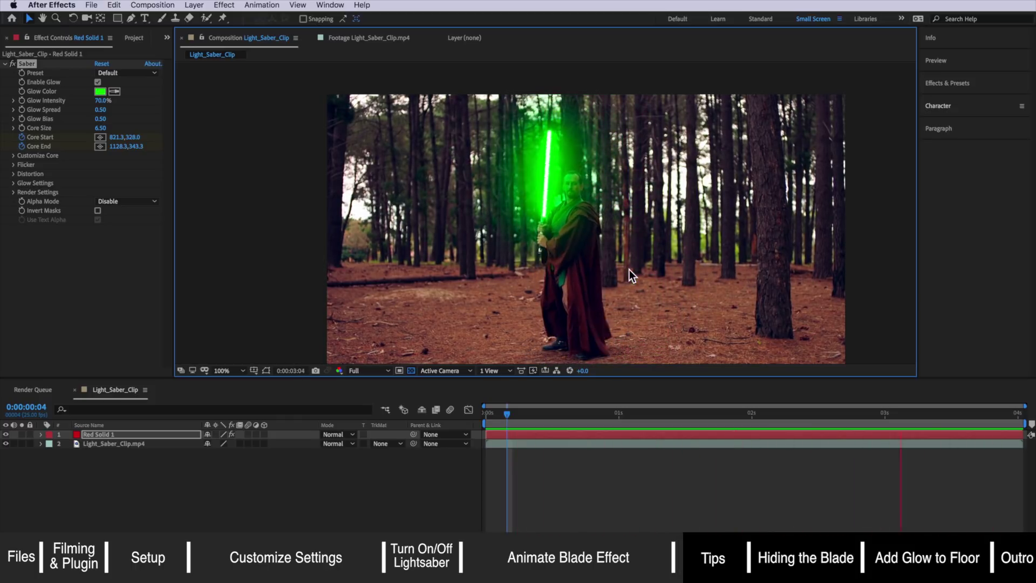
Preview the blade, try a thicker Core Size and undo it, then expand Flicker
{"action": "key", "text": "space"}
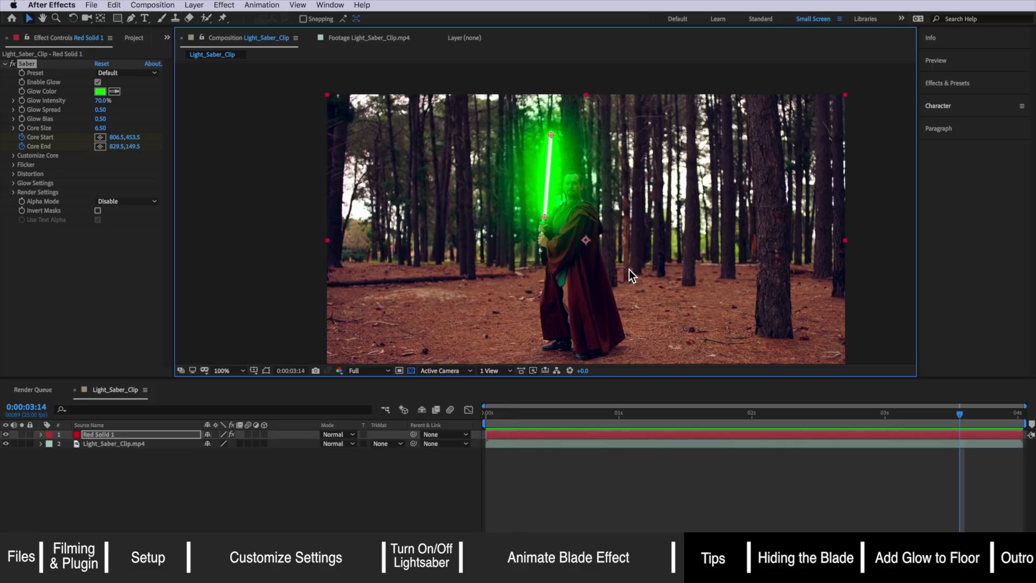
{"action": "left_click", "coordinate": [582, 471]}
{"action": "key", "text": "space"}
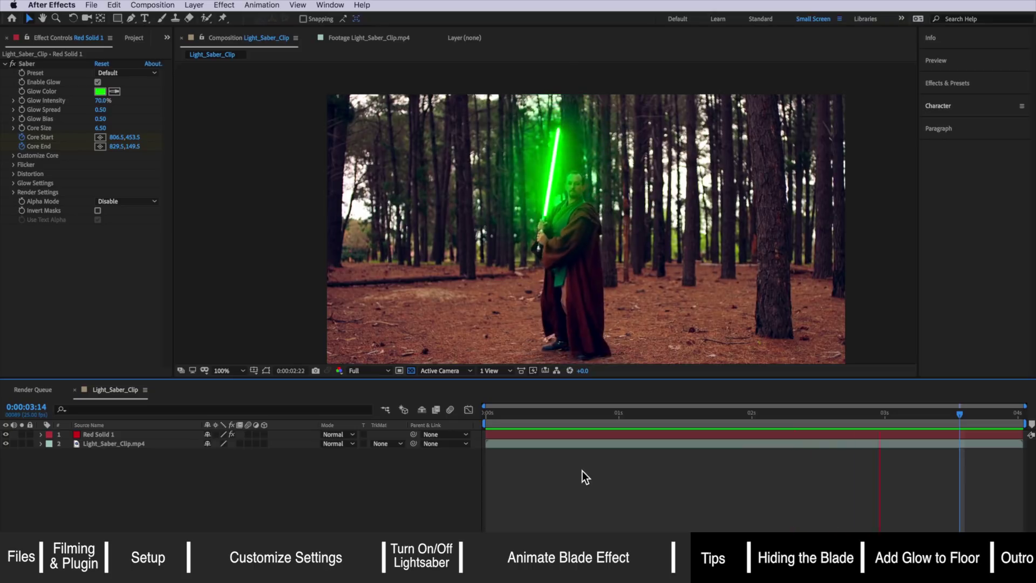
{"action": "key", "text": "space"}
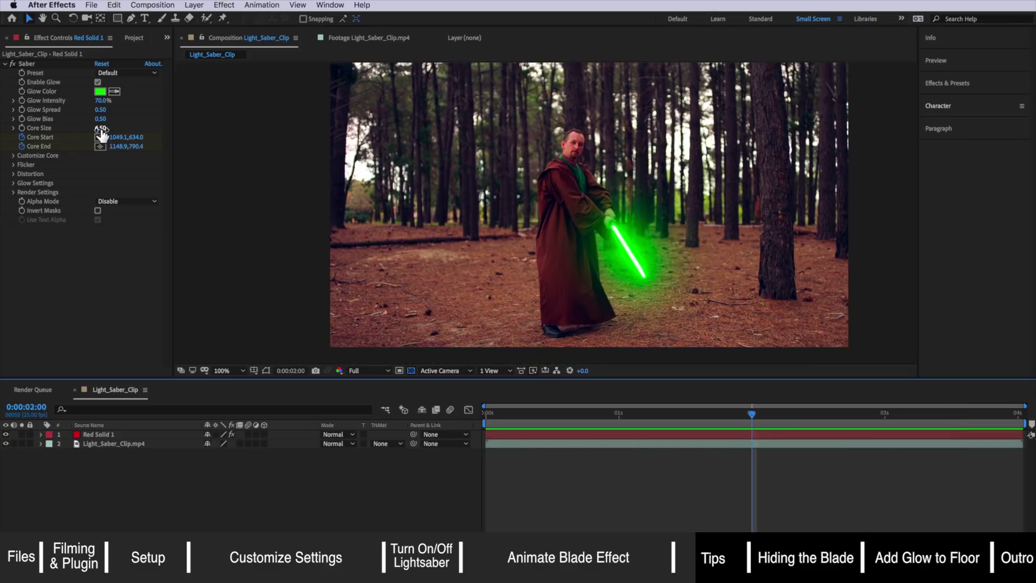
{"action": "left_click_drag", "start_coordinate": [102, 134], "coordinate": [122, 134]}
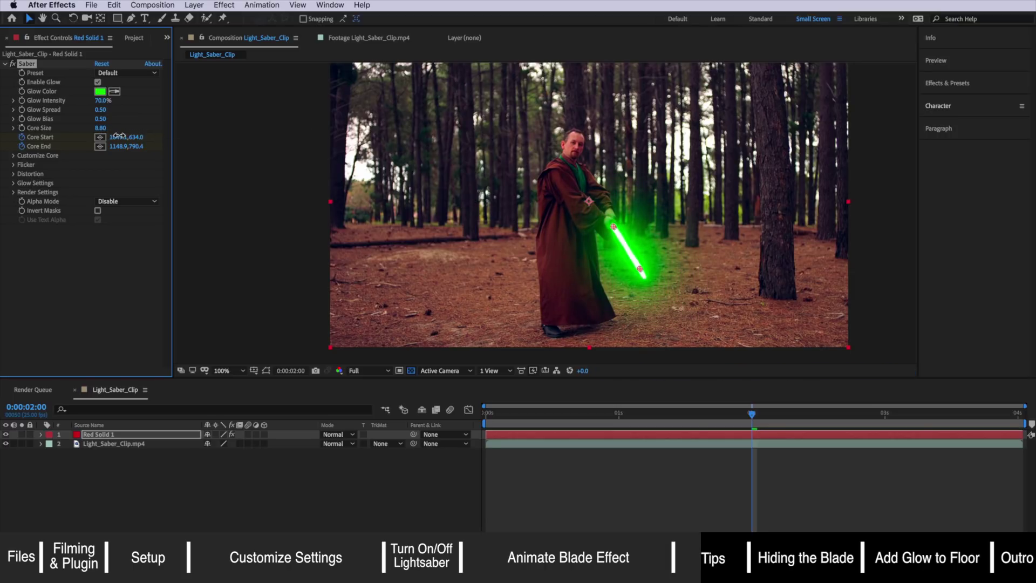
{"action": "key", "text": "ctrl+z"}
{"action": "left_click", "coordinate": [13, 164]}
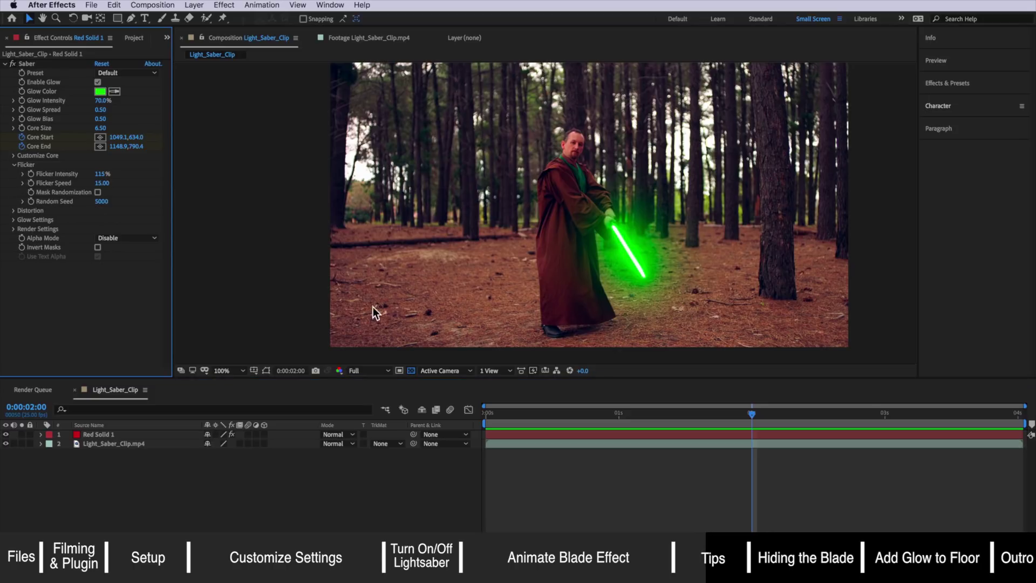
Replay from the start and set Glow Intensity to 42%, returning to 0:00:00:24
{"action": "left_click", "coordinate": [456, 413]}
{"action": "key", "text": "Home"}
{"action": "key", "text": "space"}
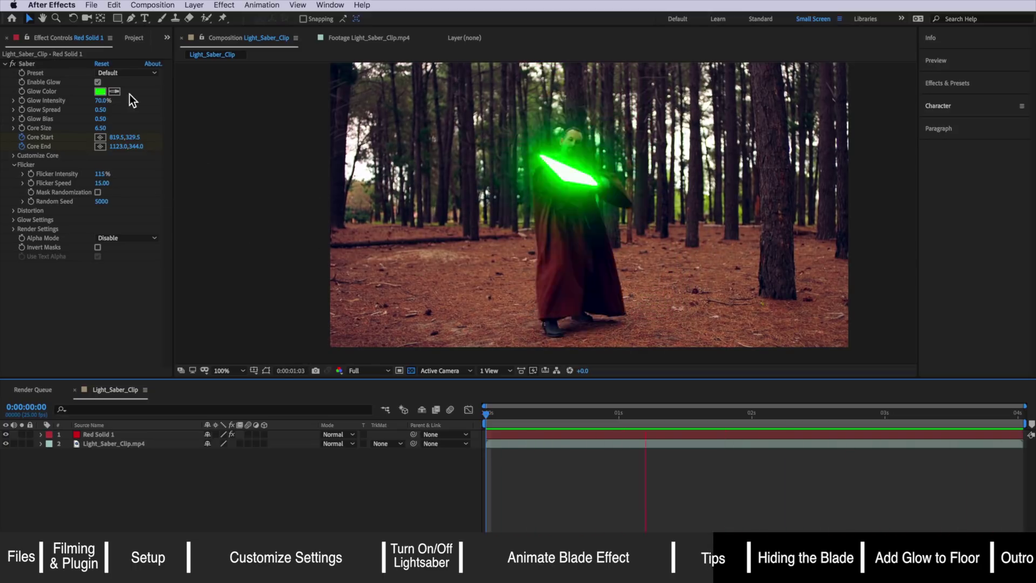
{"action": "left_click_drag", "start_coordinate": [103, 100], "coordinate": [86, 102]}
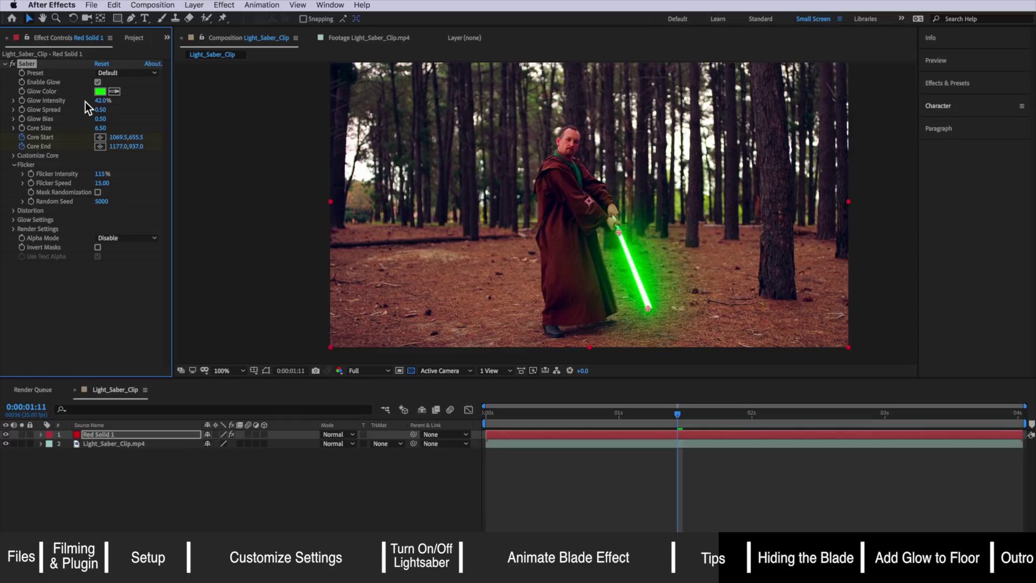
{"action": "left_click_drag", "start_coordinate": [93, 100], "coordinate": [141, 103]}
{"action": "key", "text": "super+z"}
{"action": "left_click_drag", "start_coordinate": [649, 413], "coordinate": [614, 413]}
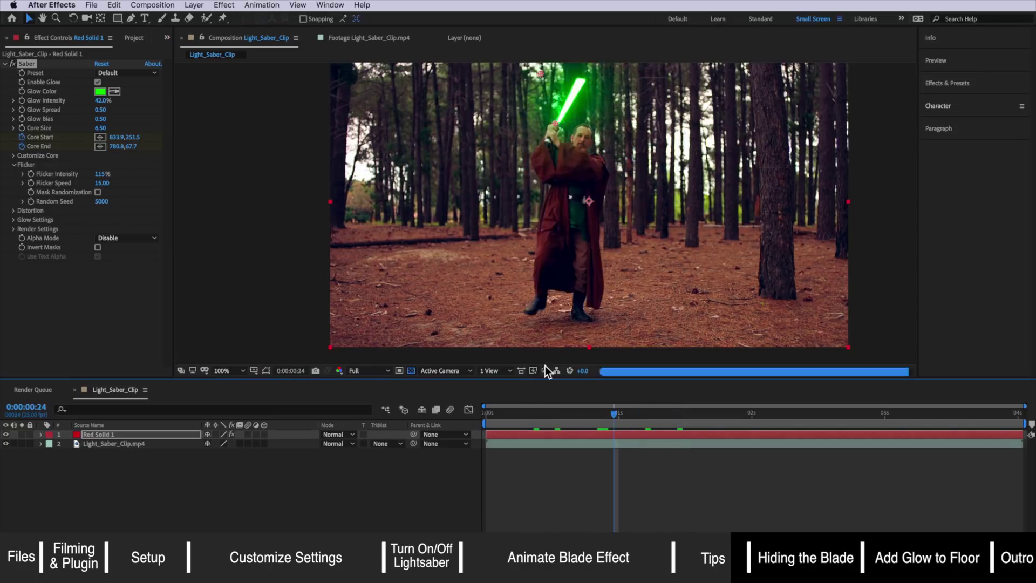
{"action": "left_click", "coordinate": [117, 74]}
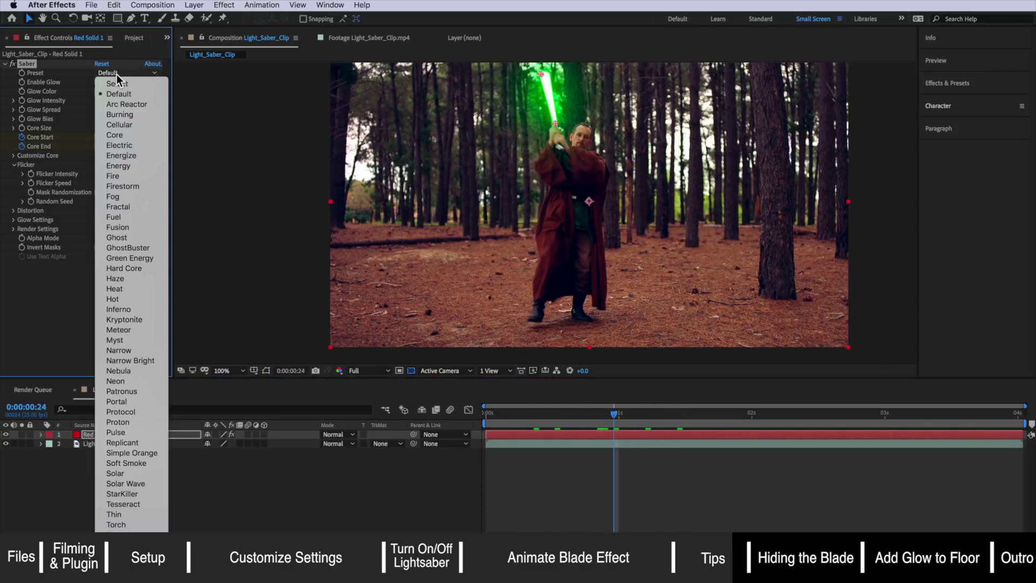
{"action": "left_click", "coordinate": [115, 196]}
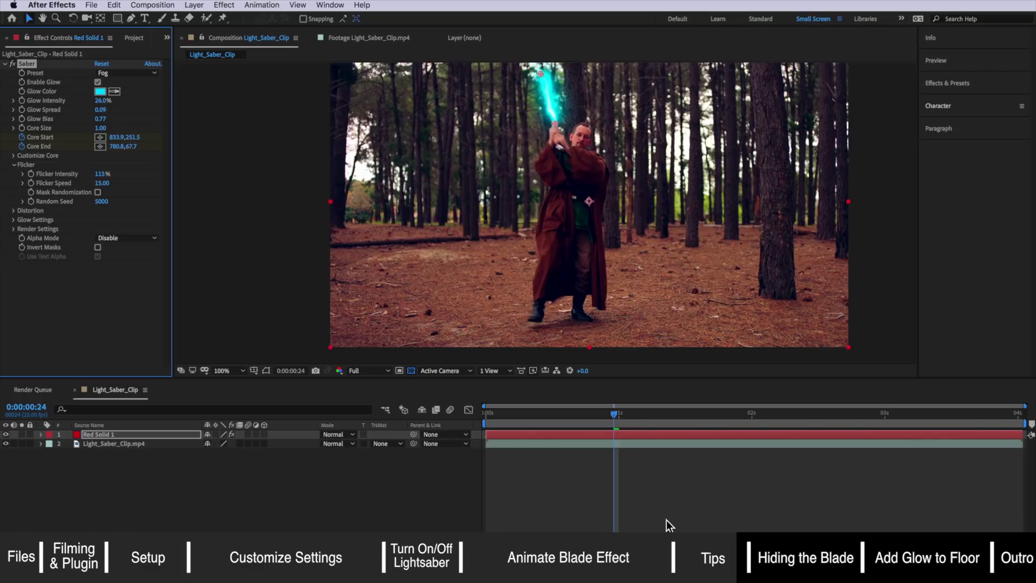
{"action": "left_click_drag", "start_coordinate": [619, 415], "coordinate": [797, 425]}
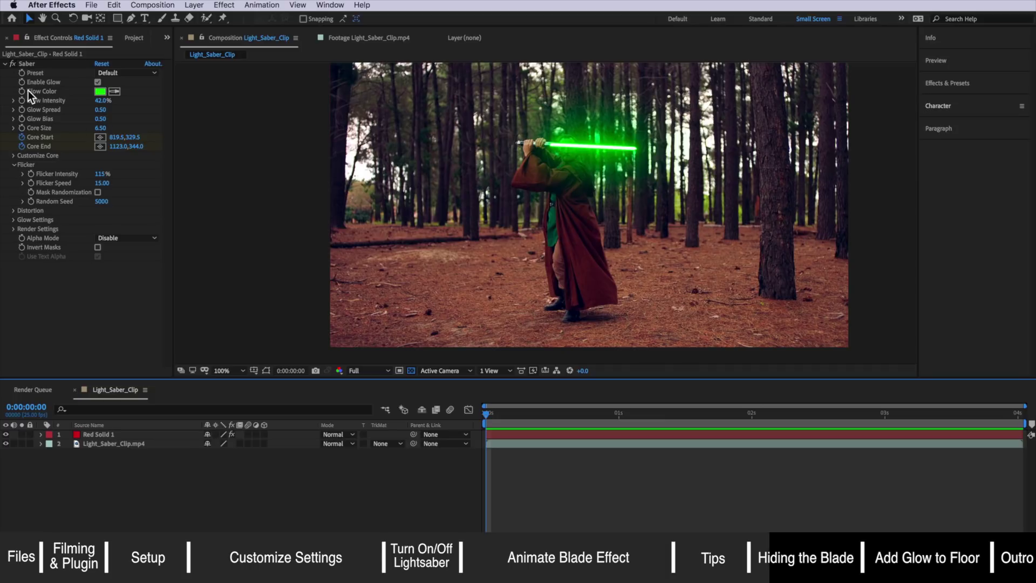
Deselect the Saber effect, collapse Flicker and select Red Solid 1
{"action": "left_click", "coordinate": [24, 63]}
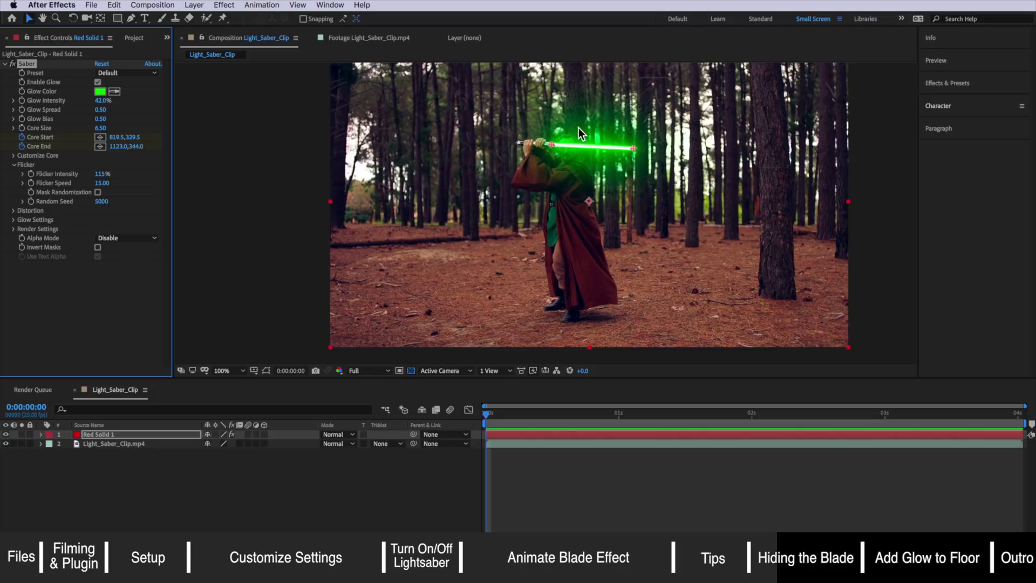
{"action": "left_click", "coordinate": [76, 298]}
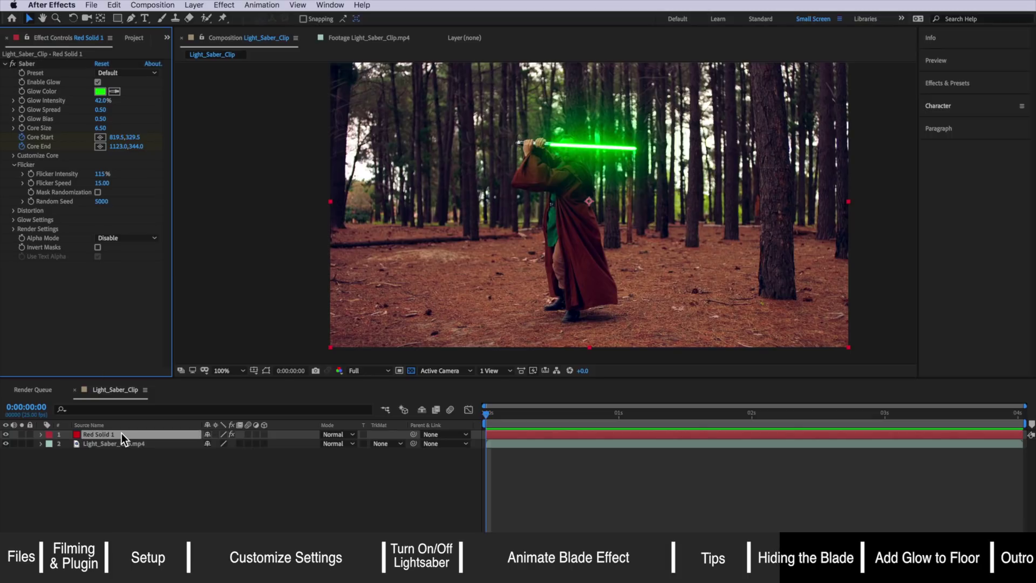
{"action": "left_click", "coordinate": [122, 434]}
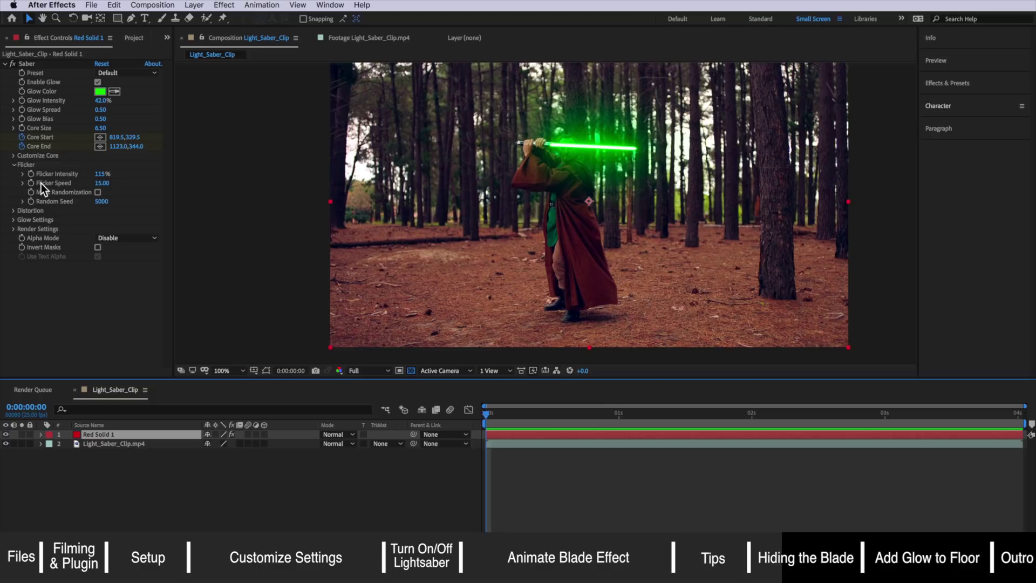
{"action": "left_click", "coordinate": [13, 164]}
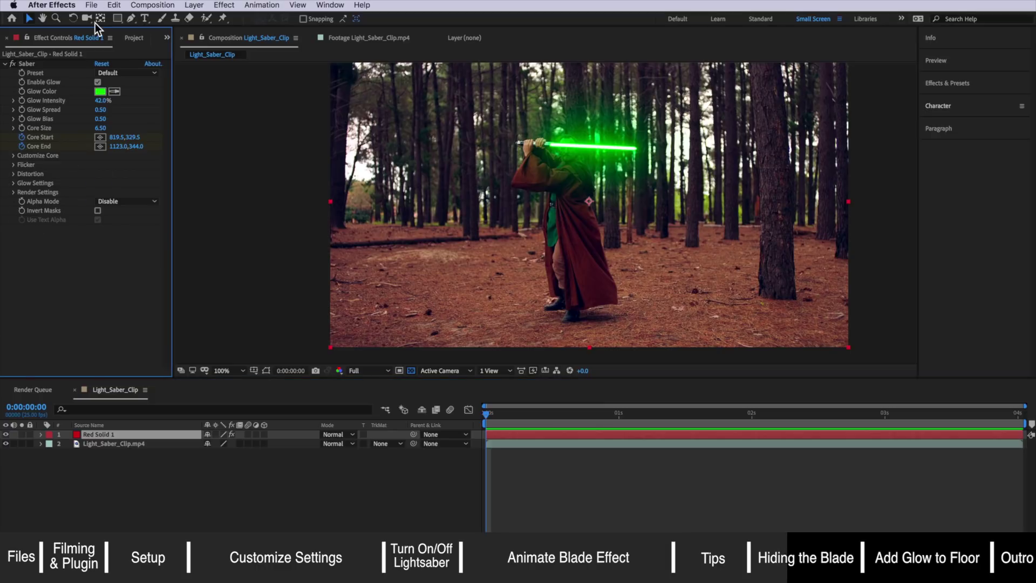
{"action": "left_click", "coordinate": [497, 433]}
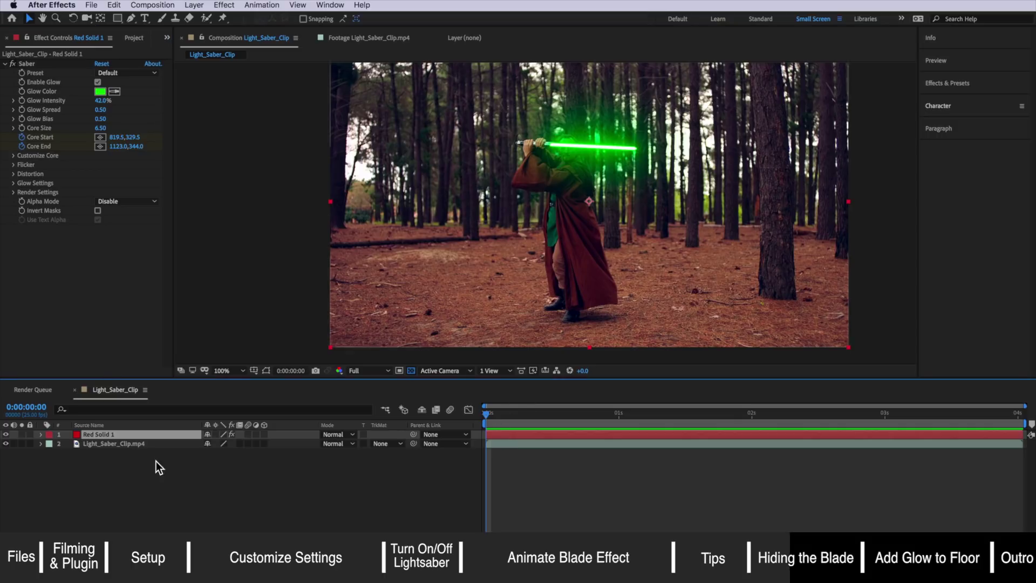
Zoom in and place the first curved Pen mask points around the actor's head
{"action": "left_click", "coordinate": [131, 18]}
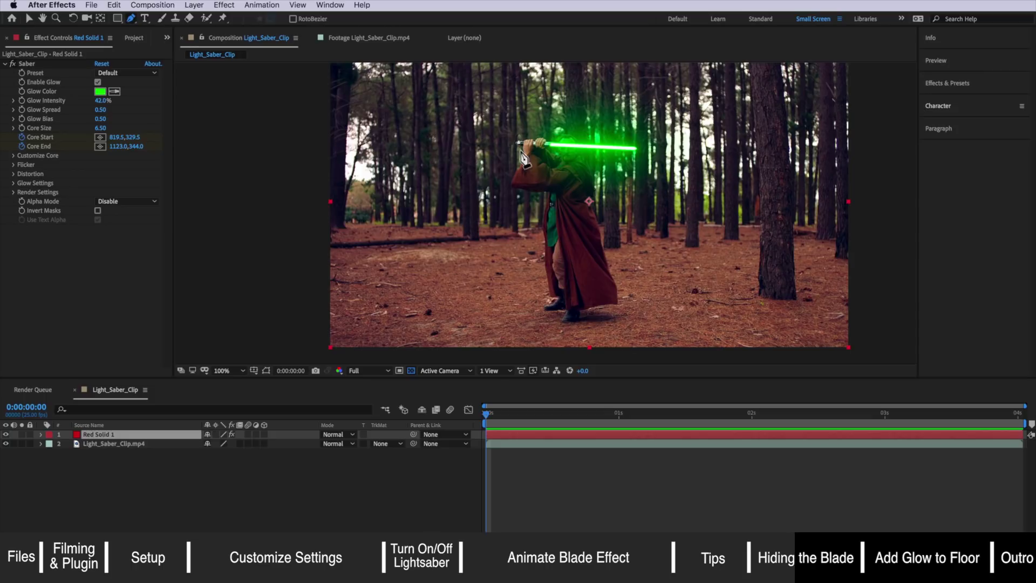
{"action": "scroll", "coordinate": [522, 158], "scroll_direction": "up", "scroll_amount": 2}
{"action": "left_click_drag", "start_coordinate": [580, 138], "coordinate": [588, 244]}
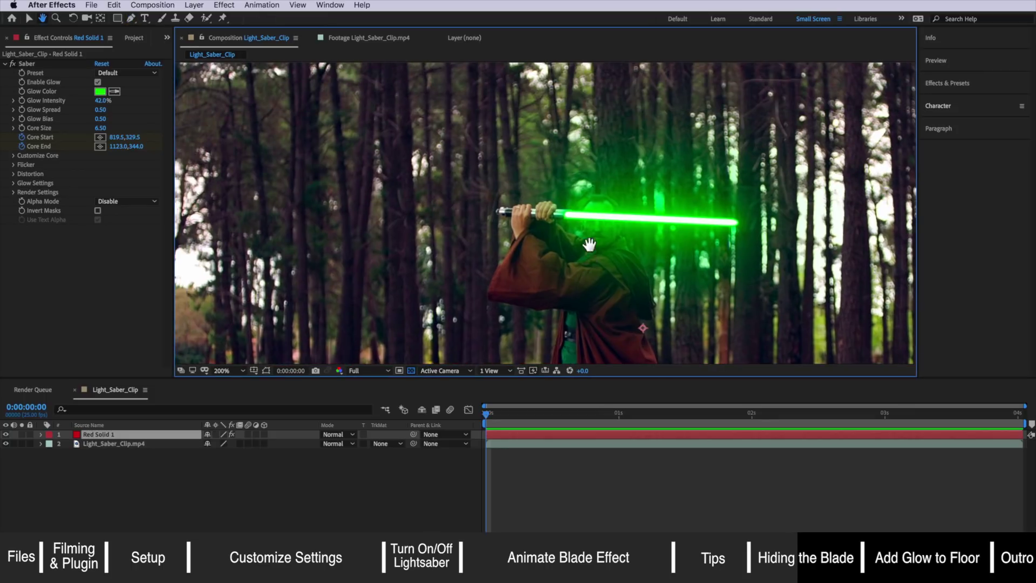
{"action": "left_click", "coordinate": [598, 194]}
{"action": "left_click_drag", "start_coordinate": [581, 207], "coordinate": [620, 216]}
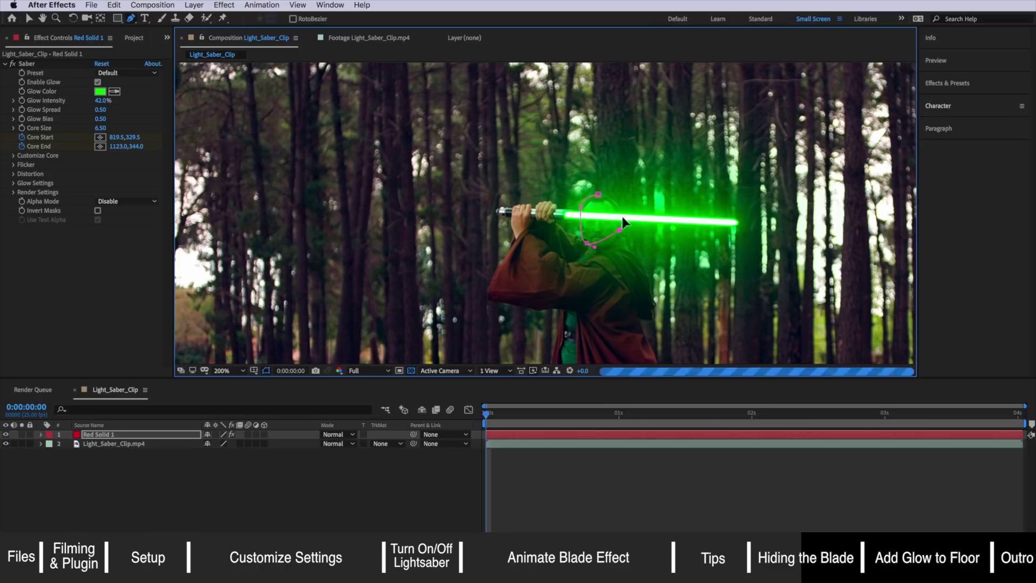
Close the head mask and set the Saber's Alpha Mode to Mask Core, inverted
{"action": "left_click", "coordinate": [598, 193]}
{"action": "left_click", "coordinate": [13, 192]}
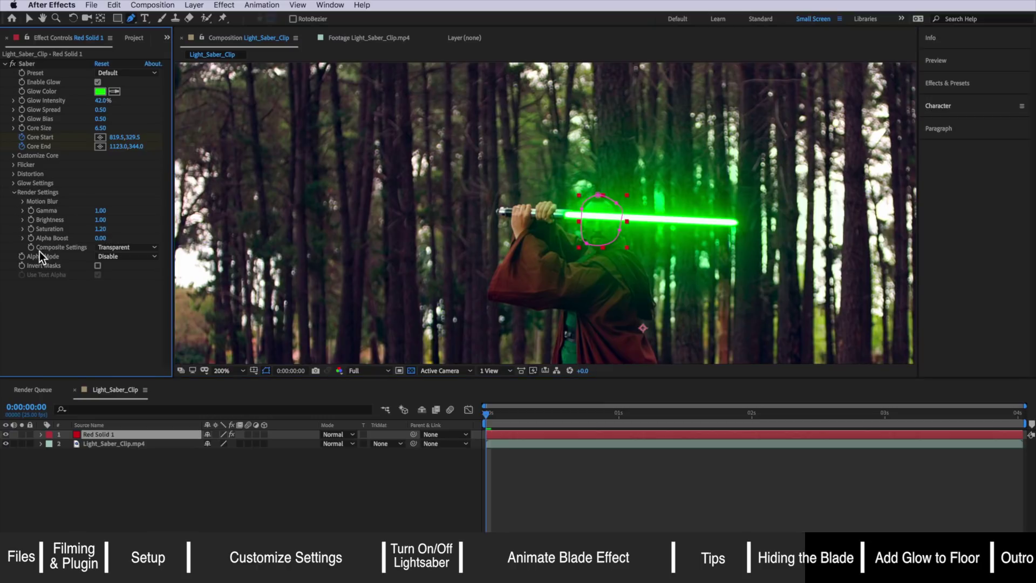
{"action": "left_click", "coordinate": [113, 257]}
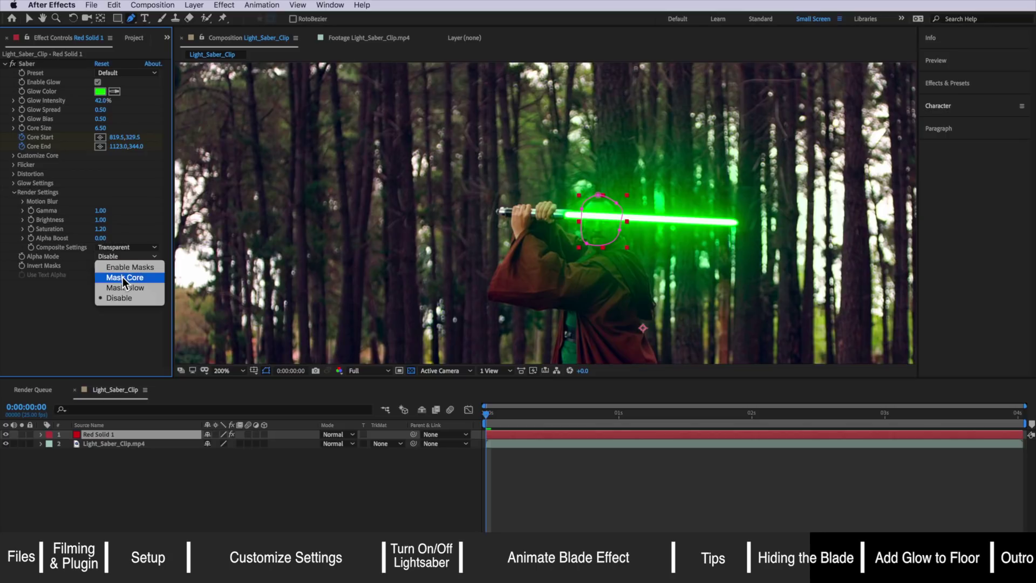
{"action": "left_click", "coordinate": [122, 277]}
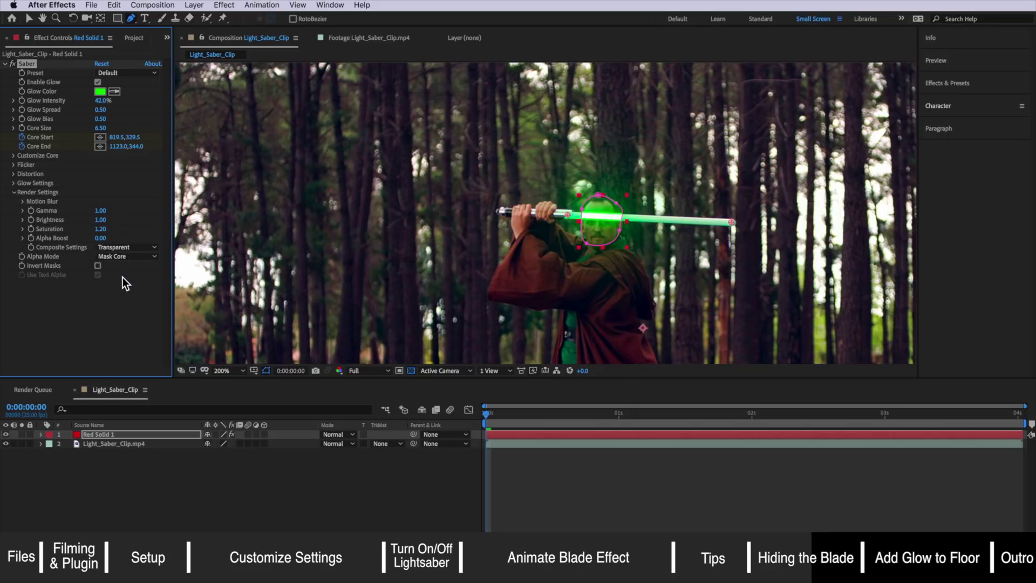
{"action": "left_click", "coordinate": [98, 266]}
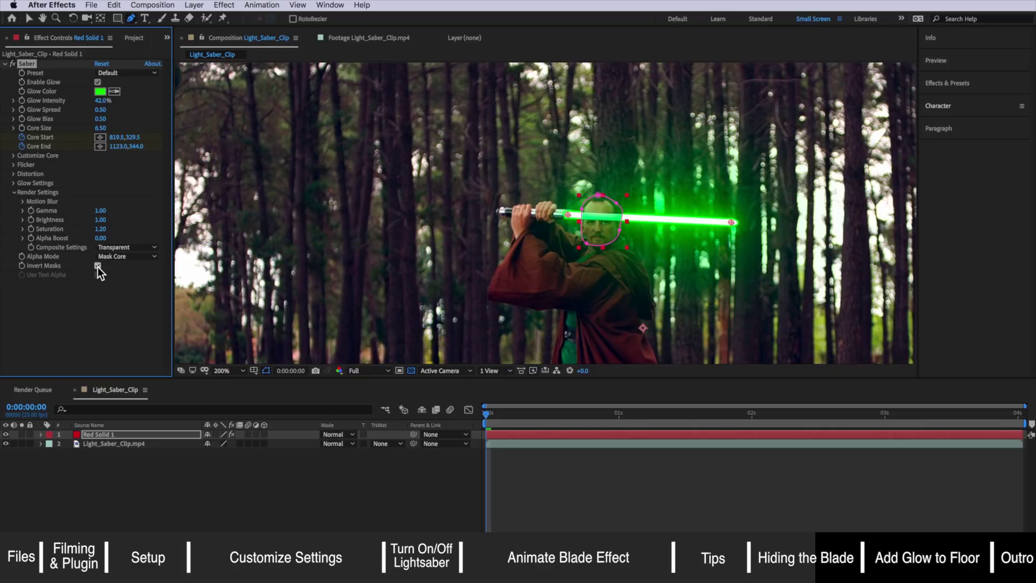
{"action": "left_click", "coordinate": [117, 309]}
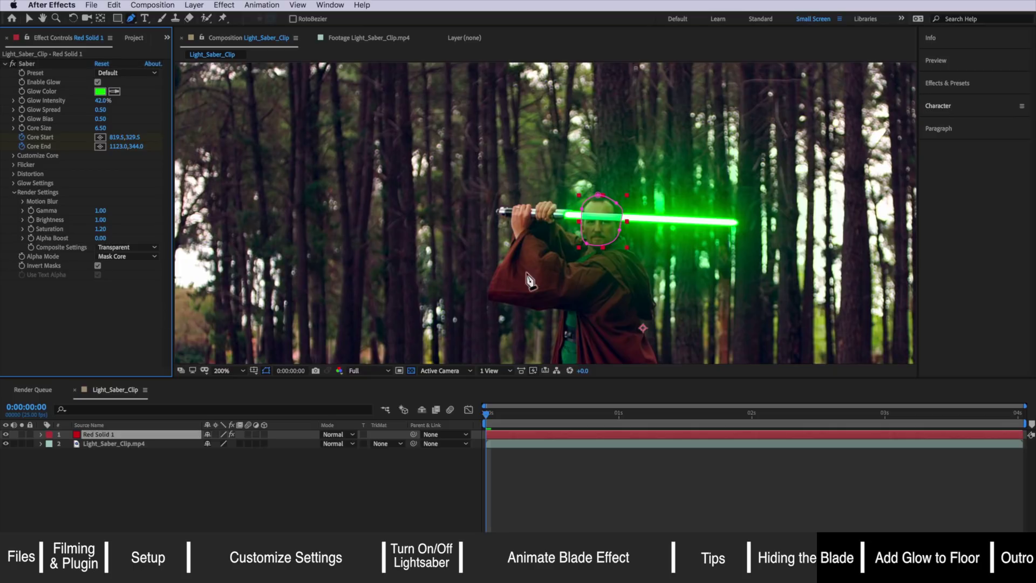
Enable keyframing on Mask 1's Mask Path in Red Solid 1
{"action": "left_click", "coordinate": [619, 205]}
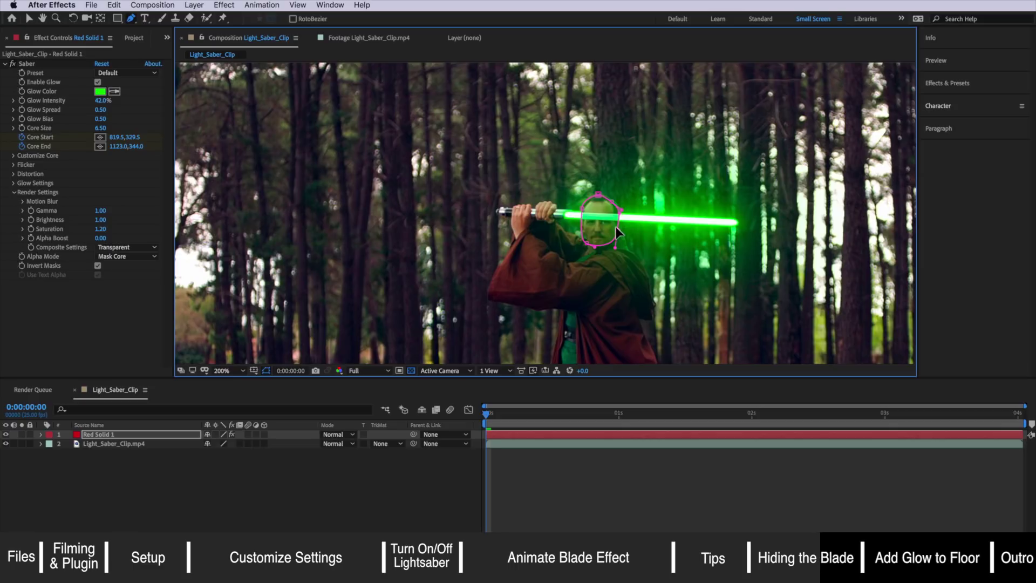
{"action": "key", "text": "v"}
{"action": "left_click", "coordinate": [599, 195]}
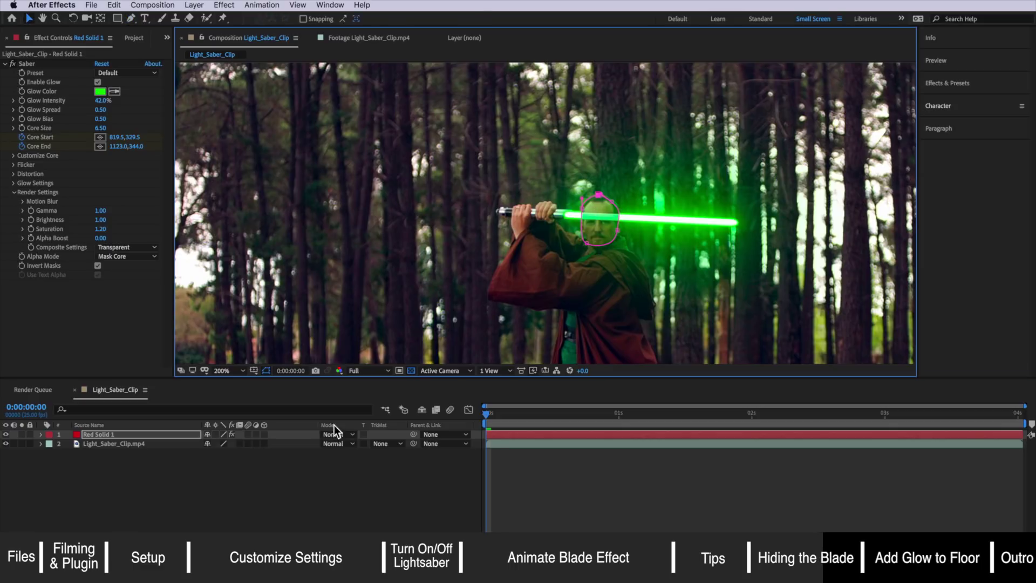
{"action": "left_click", "coordinate": [41, 434]}
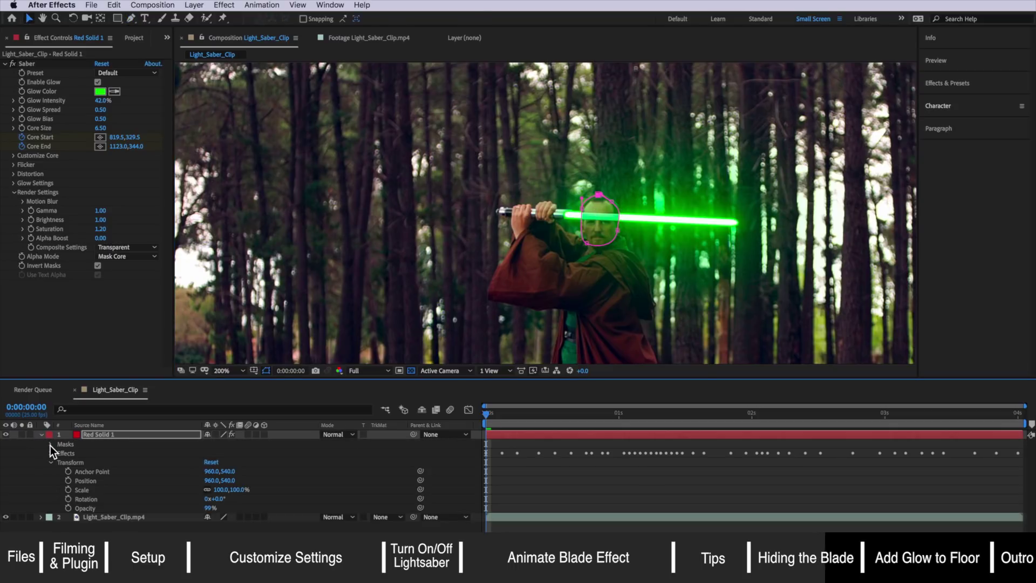
{"action": "left_click", "coordinate": [51, 444]}
{"action": "left_click", "coordinate": [58, 453]}
{"action": "left_click", "coordinate": [77, 463]}
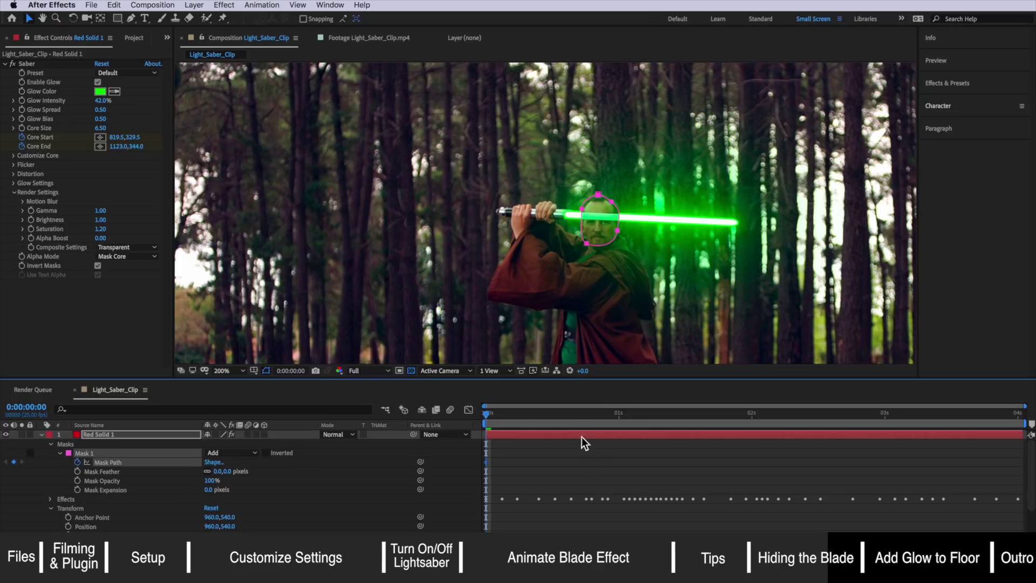
Adjust the head mask six frames later, return to frame 2, and collapse Red Solid 1
{"action": "left_click_drag", "start_coordinate": [497, 415], "coordinate": [523, 406]}
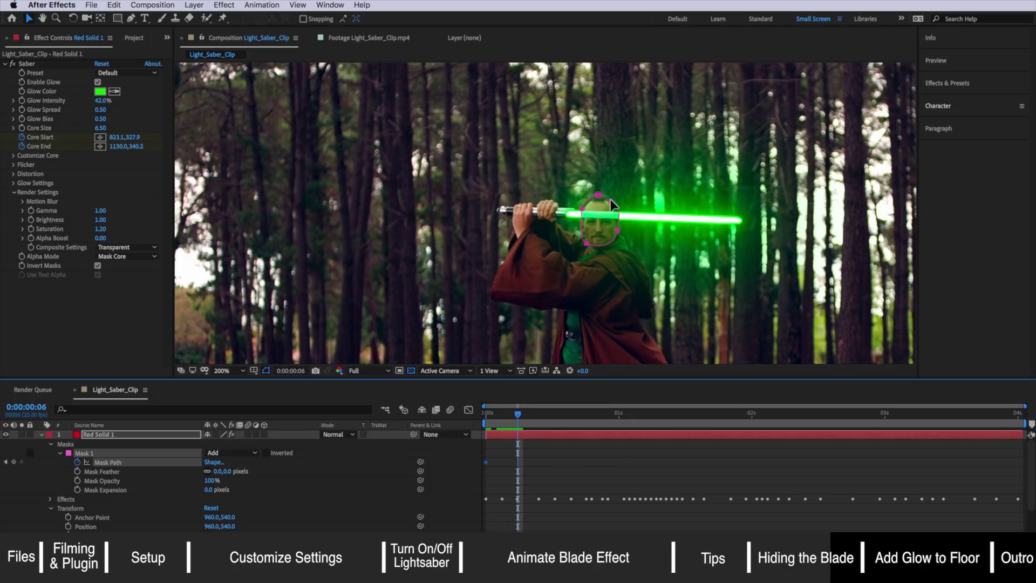
{"action": "left_click_drag", "start_coordinate": [612, 205], "coordinate": [614, 205]}
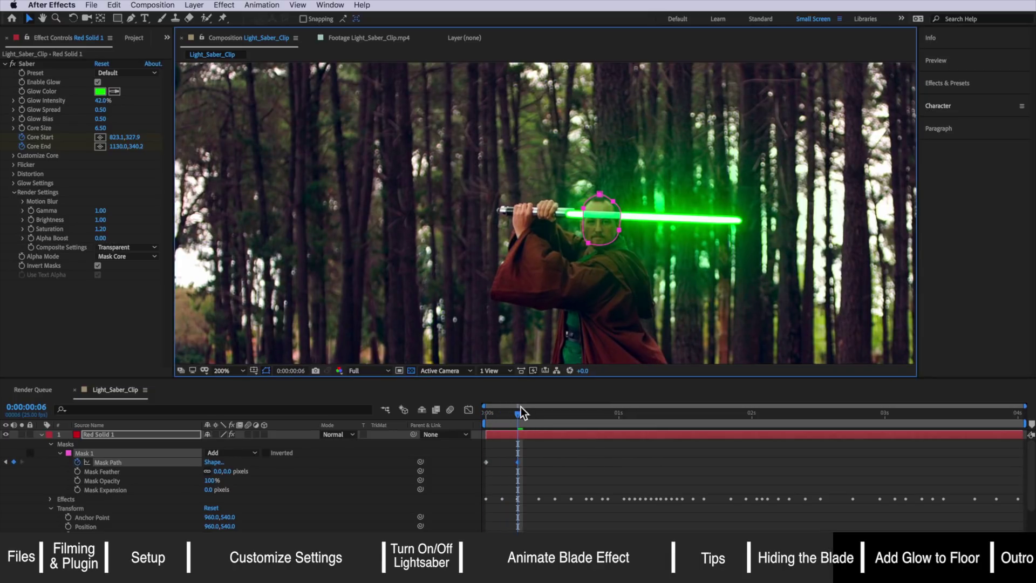
{"action": "left_click_drag", "start_coordinate": [520, 410], "coordinate": [466, 416]}
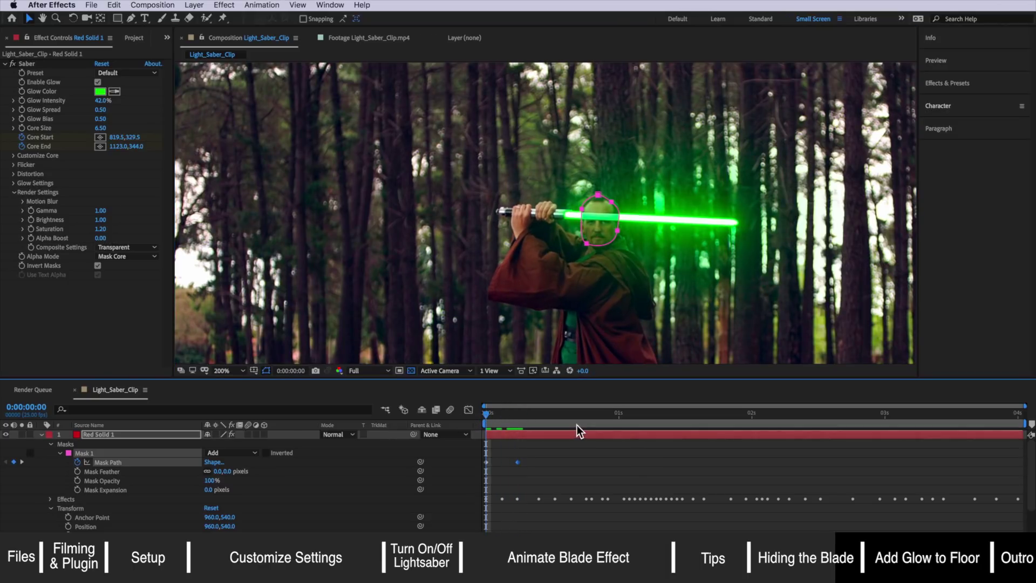
{"action": "key", "text": "ctrl+z"}
{"action": "key", "text": "ctrl+z"}
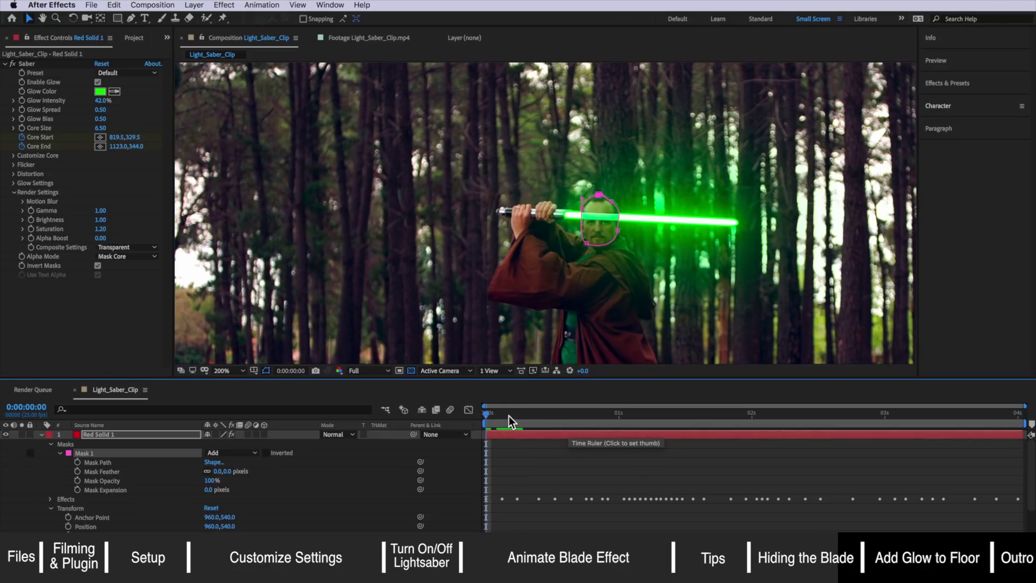
{"action": "left_click", "coordinate": [41, 434]}
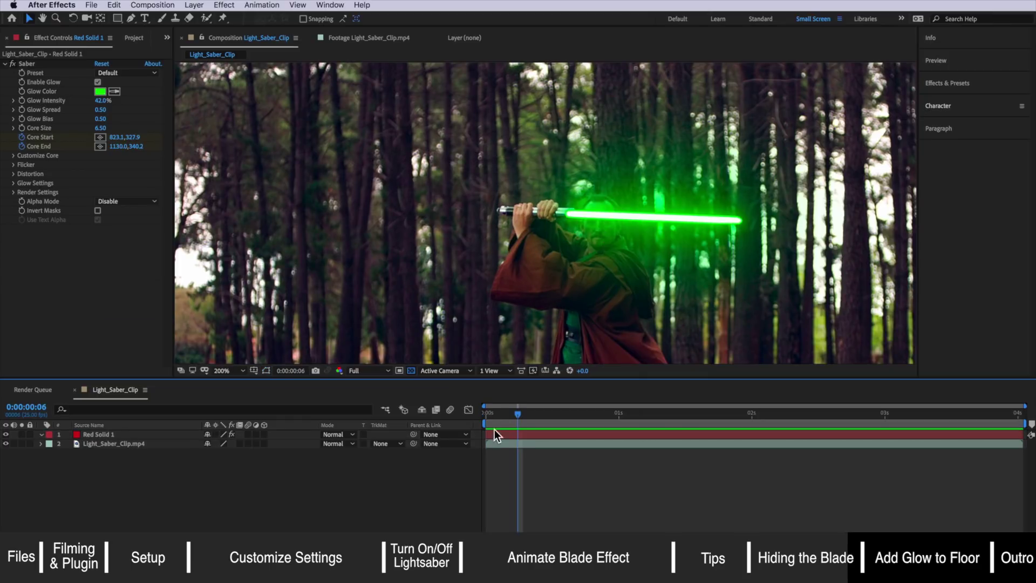
Expand Customize Core for Red Solid 1 and scrub End Offset to shorten the blade
{"action": "left_click", "coordinate": [495, 432]}
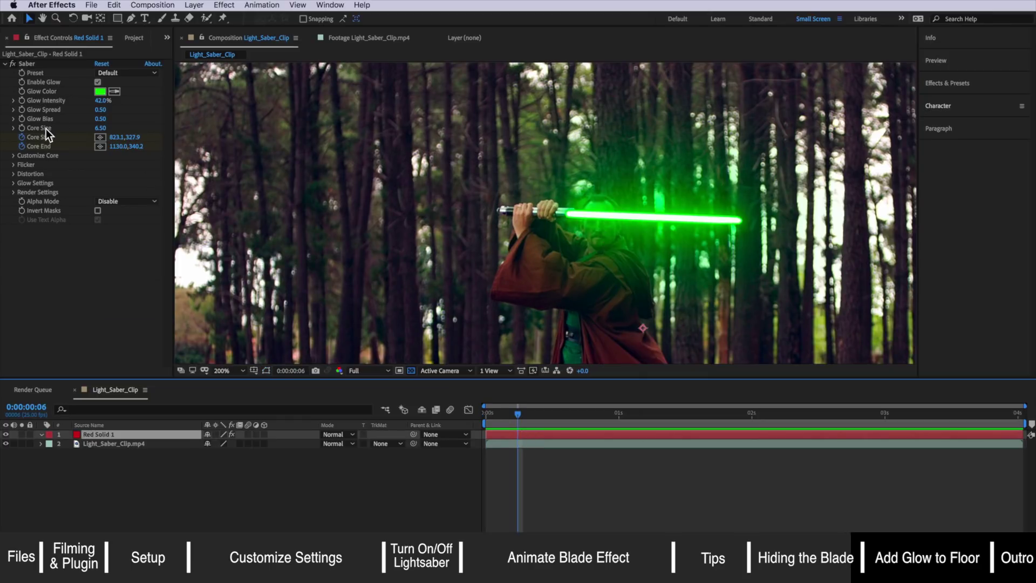
{"action": "left_click", "coordinate": [16, 156]}
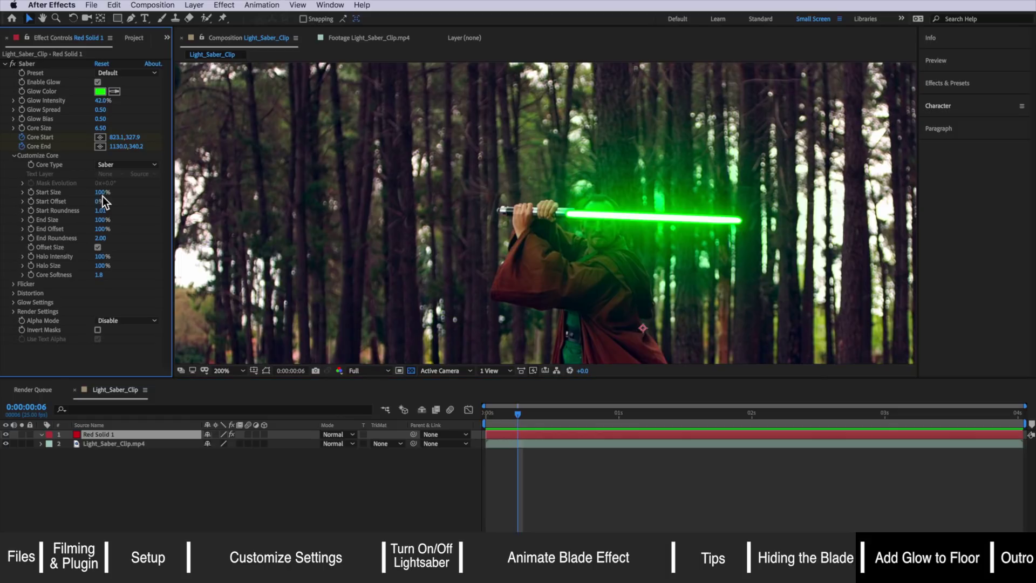
{"action": "left_click_drag", "start_coordinate": [103, 229], "coordinate": [47, 231]}
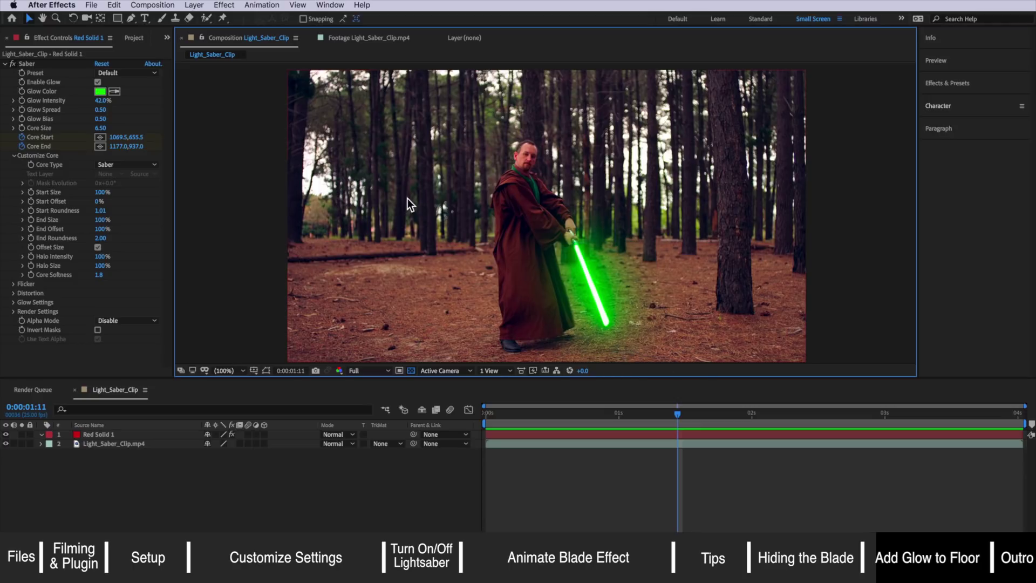
Duplicate the Light_Saber_Clip.mp4 footage layer
{"action": "left_click", "coordinate": [112, 442]}
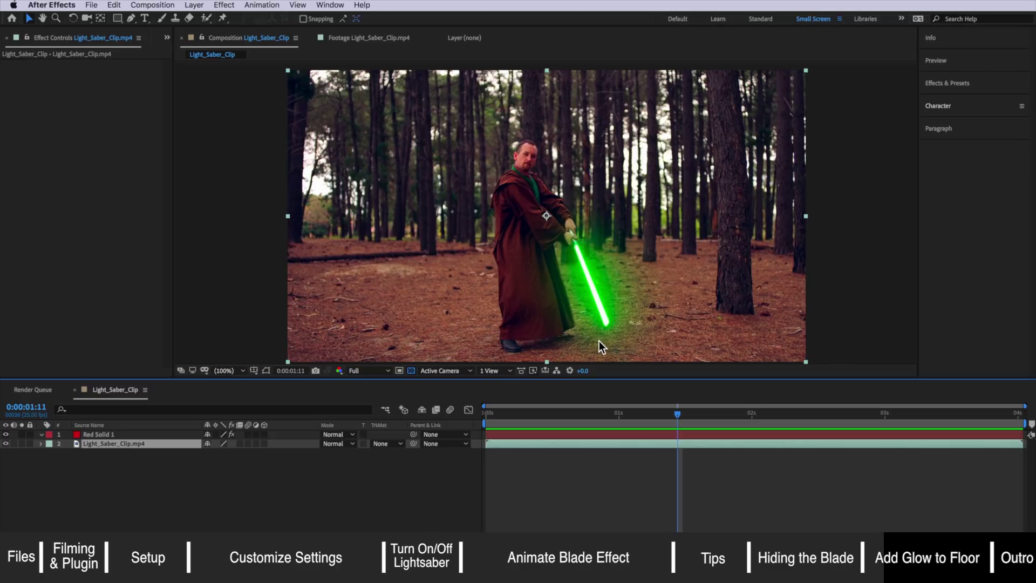
{"action": "key", "text": "super+d"}
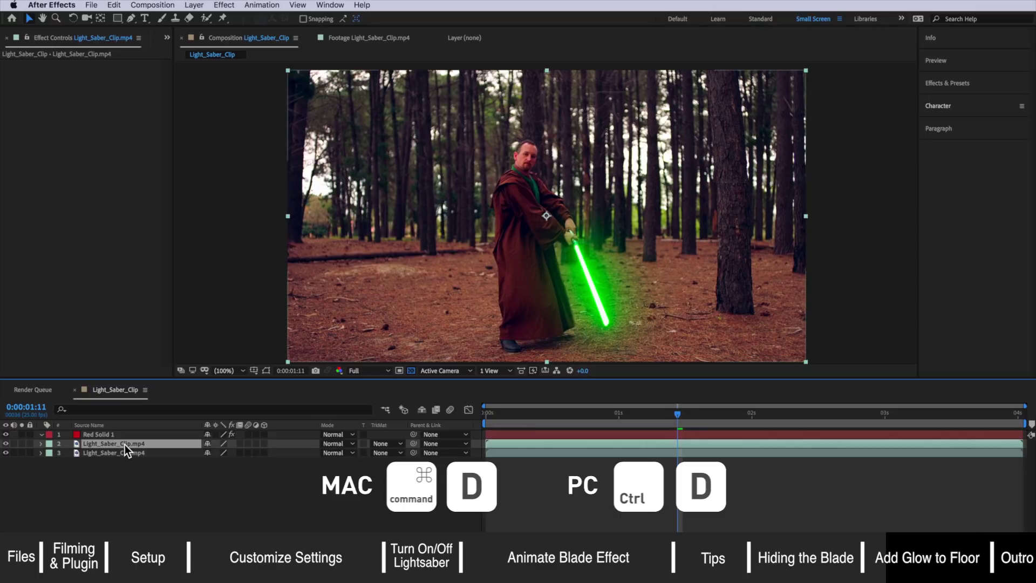
{"action": "left_click_drag", "start_coordinate": [572, 295], "coordinate": [577, 287]}
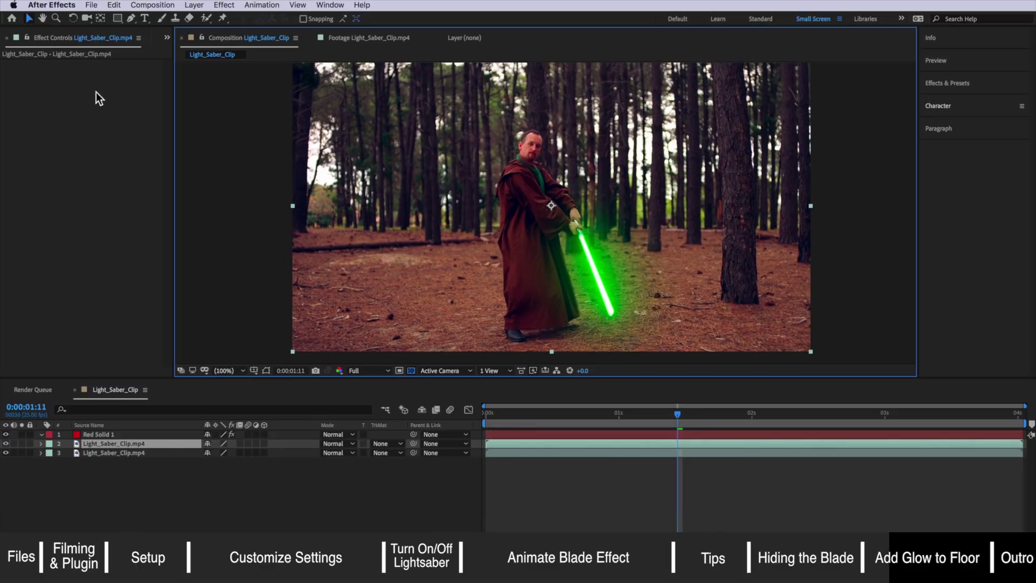
Draw a closed oval Pen mask on the ground beneath the blade
{"action": "left_click", "coordinate": [131, 18]}
{"action": "left_click", "coordinate": [623, 324]}
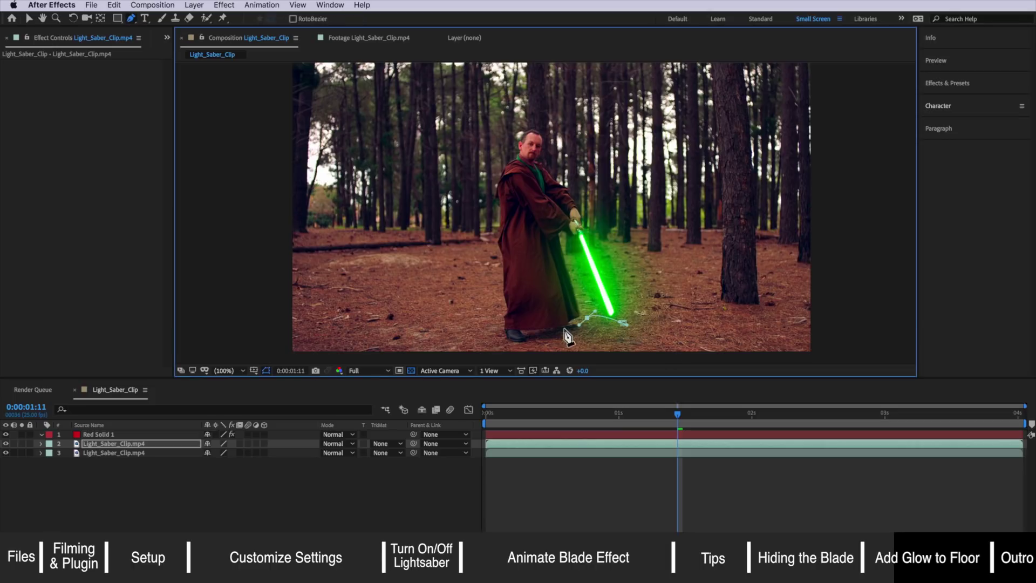
{"action": "left_click", "coordinate": [556, 334]}
{"action": "left_click", "coordinate": [622, 355]}
{"action": "left_click", "coordinate": [651, 341]}
{"action": "left_click", "coordinate": [624, 324]}
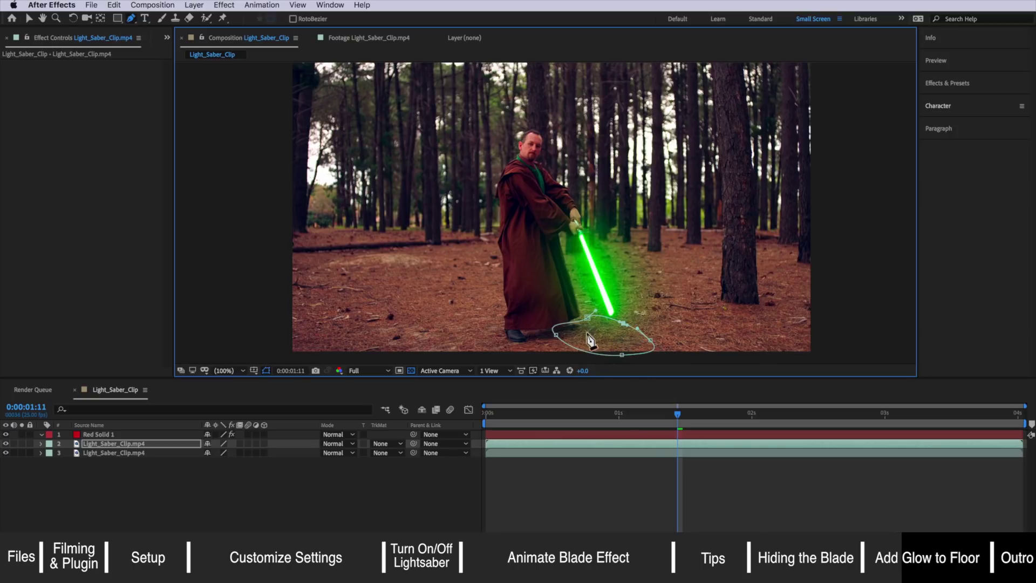
Feather the duplicated footage's Mask 1 by 38 pixels
{"action": "left_click", "coordinate": [119, 445]}
{"action": "left_click", "coordinate": [42, 444]}
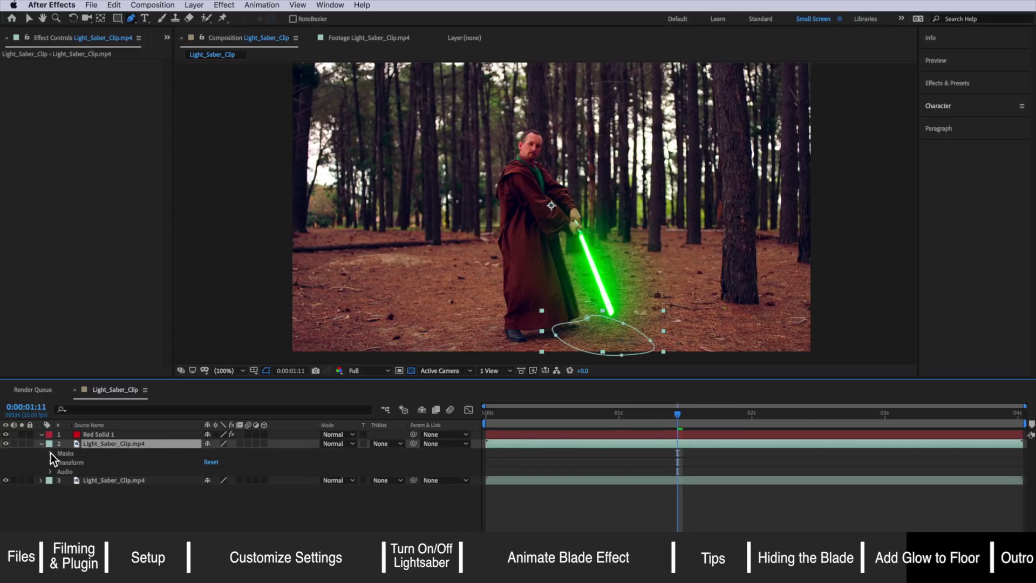
{"action": "left_click", "coordinate": [51, 453]}
{"action": "left_click", "coordinate": [60, 462]}
{"action": "left_click_drag", "start_coordinate": [228, 480], "coordinate": [263, 481]}
Apply Tint to the masked footage with Map White To set to light green 82FF73
{"action": "left_click", "coordinate": [124, 444]}
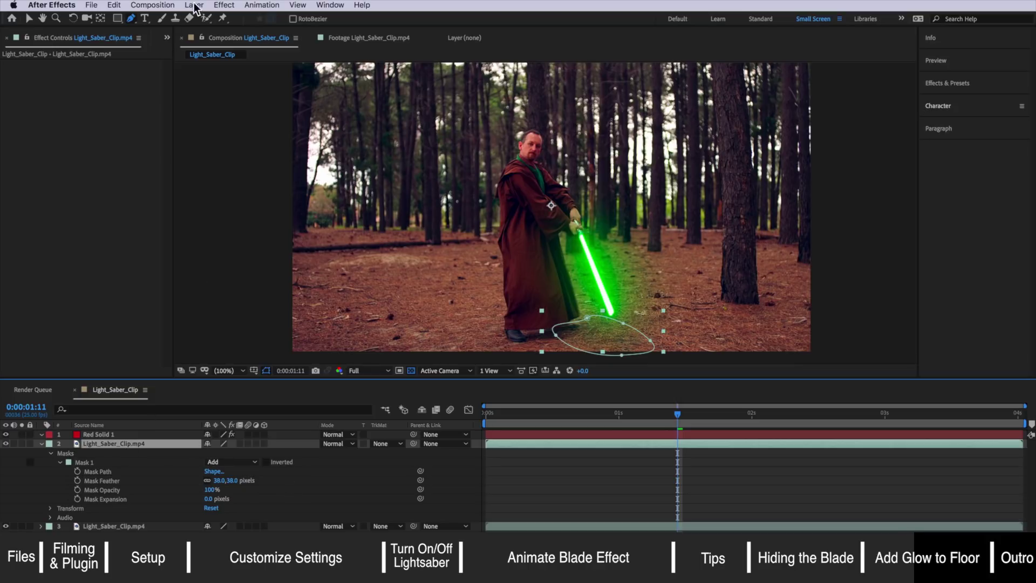
{"action": "left_click", "coordinate": [222, 5]}
{"action": "mouse_move", "coordinate": [260, 114]}
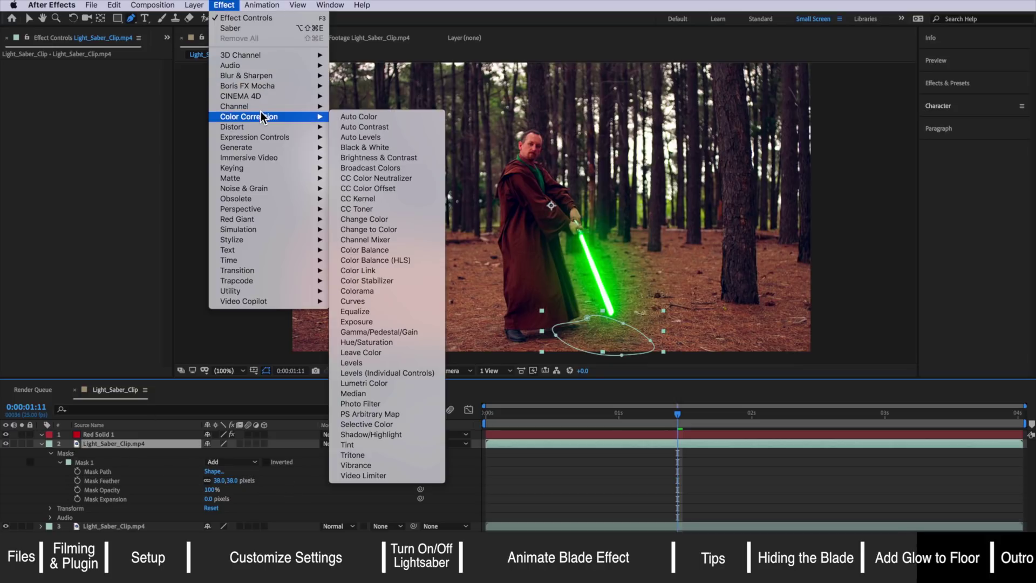
{"action": "left_click", "coordinate": [349, 449]}
{"action": "left_click", "coordinate": [100, 82]}
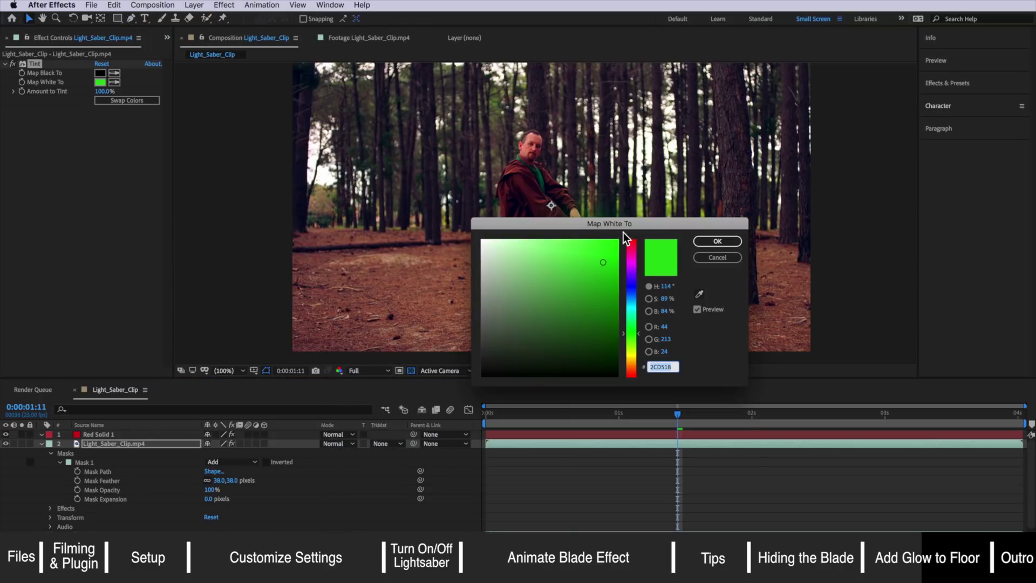
{"action": "left_click_drag", "start_coordinate": [623, 228], "coordinate": [354, 226]}
{"action": "left_click", "coordinate": [287, 240]}
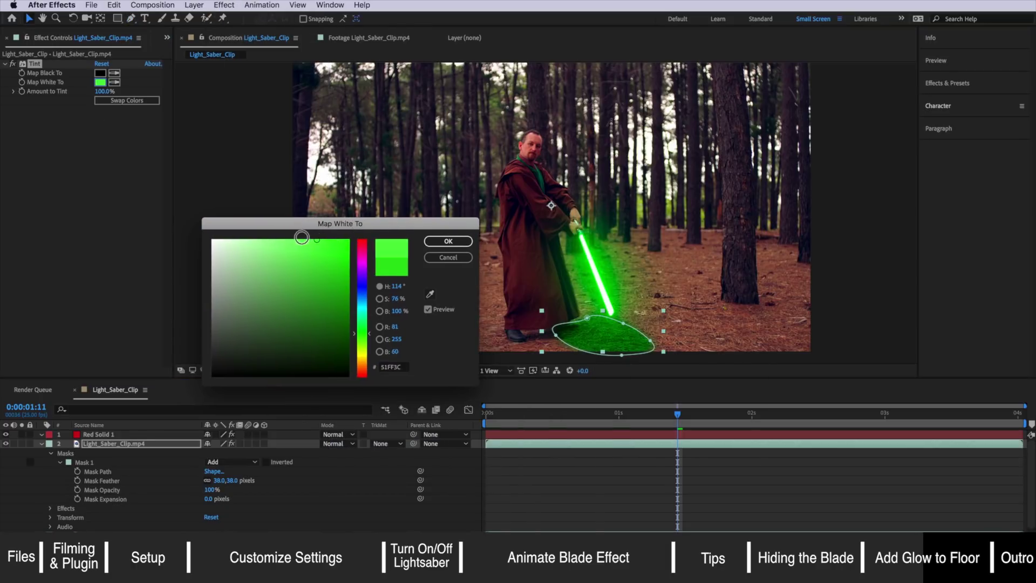
{"action": "left_click", "coordinate": [430, 240]}
Raise the ground mask's feather to 110 pixels and reshape its top-left corner
{"action": "left_click_drag", "start_coordinate": [218, 480], "coordinate": [276, 478]}
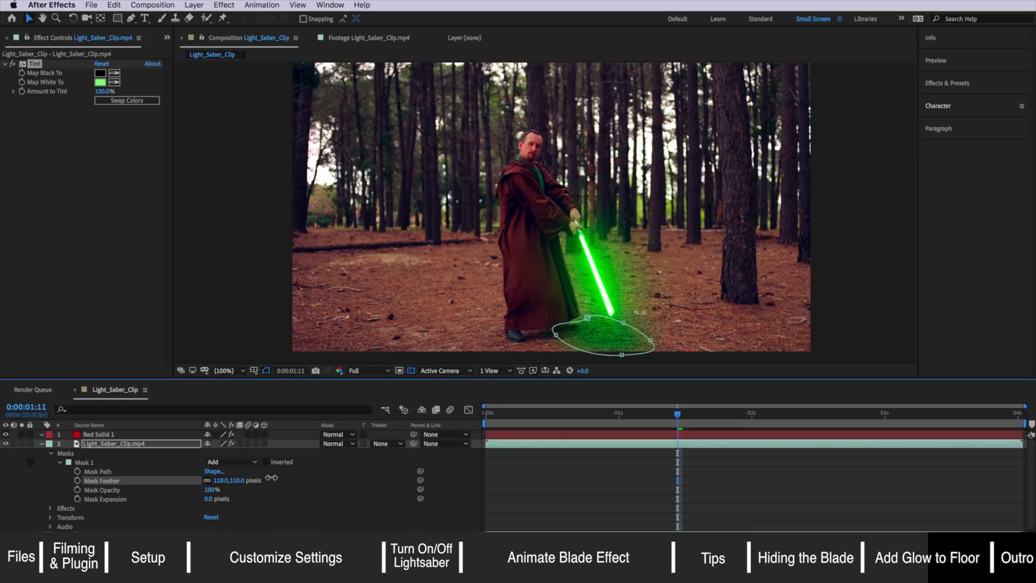
{"action": "left_click", "coordinate": [623, 327]}
{"action": "left_click_drag", "start_coordinate": [587, 317], "coordinate": [641, 347]}
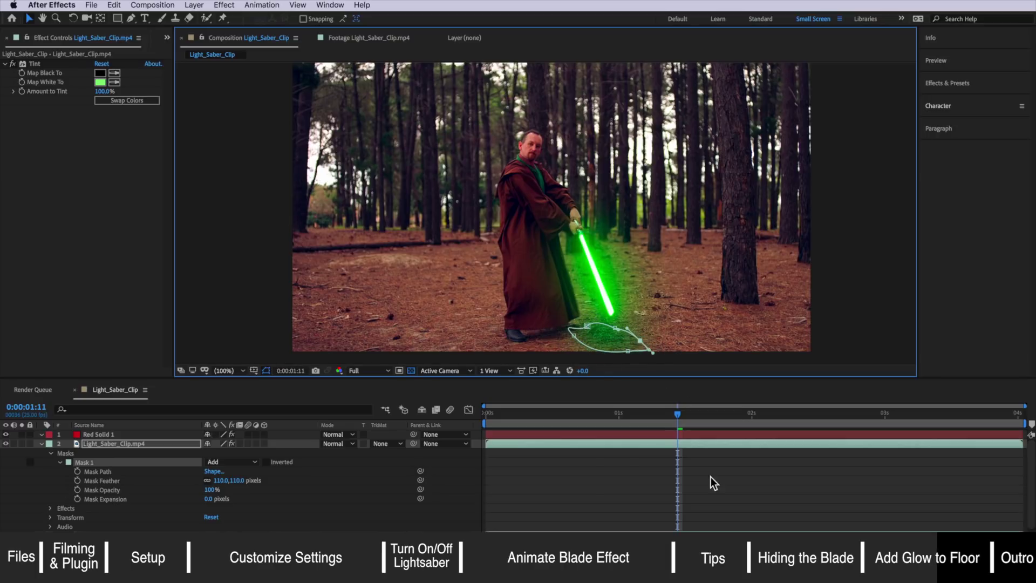
Lower the ground glow mask's opacity to 77%
{"action": "left_click", "coordinate": [109, 490]}
{"action": "left_click_drag", "start_coordinate": [210, 492], "coordinate": [196, 491]}
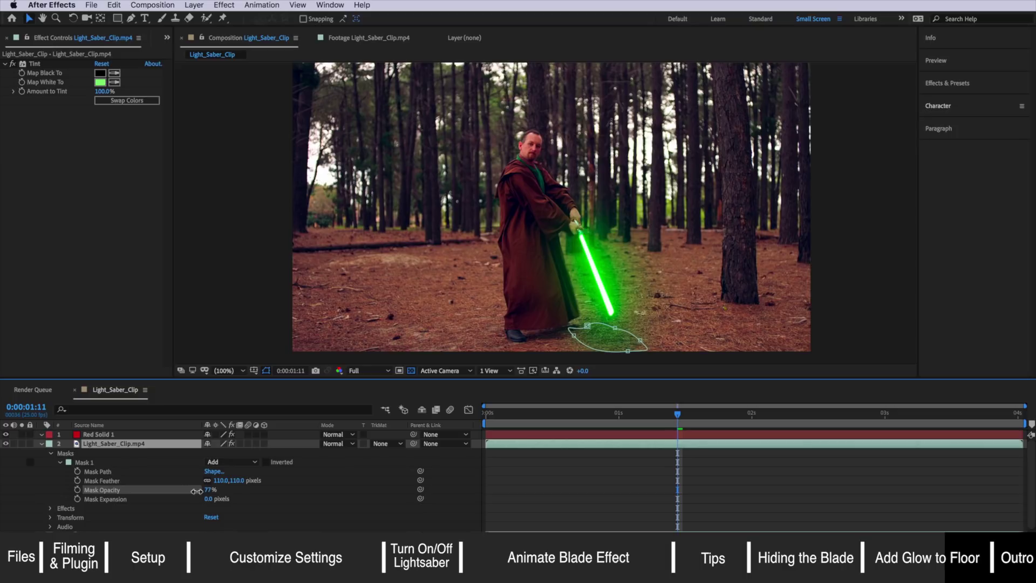
{"action": "left_click", "coordinate": [586, 477]}
Enable Mask Path keyframes on Mask 1 and shift the glow patch left under the blade at early frames up to 0:00:01:16
{"action": "left_click", "coordinate": [109, 445]}
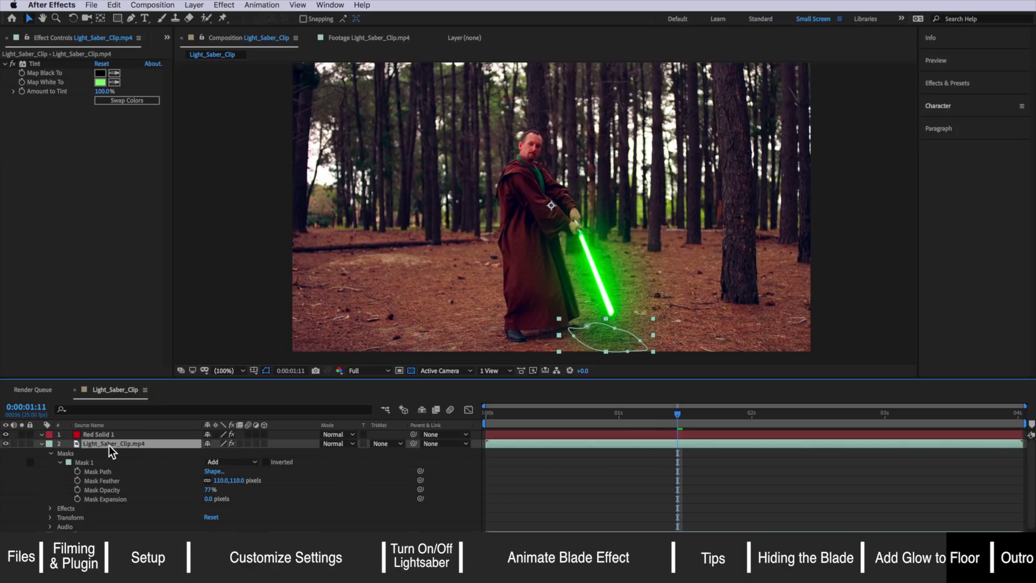
{"action": "left_click", "coordinate": [84, 463]}
{"action": "left_click", "coordinate": [77, 471]}
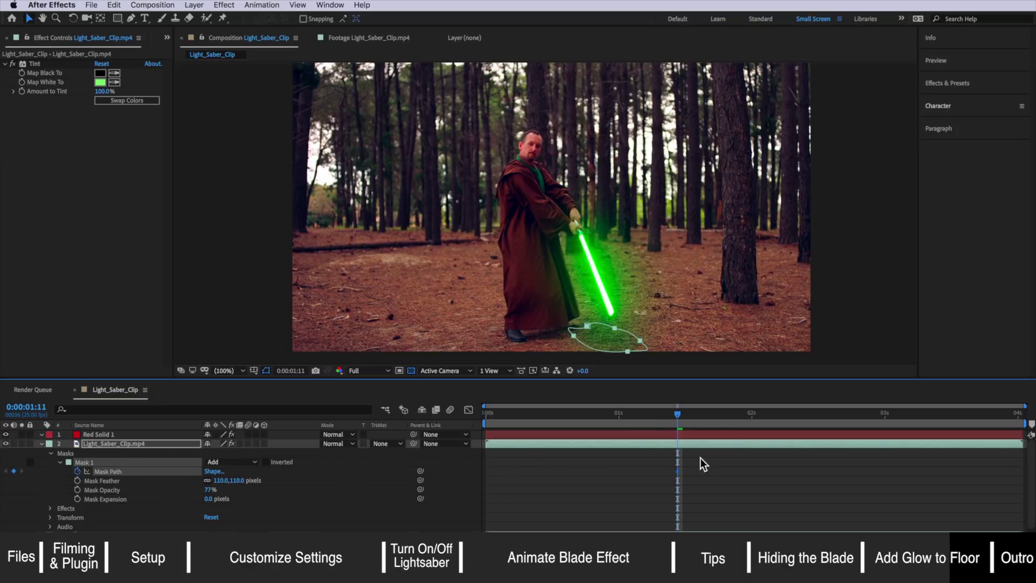
{"action": "left_click_drag", "start_coordinate": [677, 413], "coordinate": [657, 413]}
{"action": "left_click_drag", "start_coordinate": [616, 332], "coordinate": [593, 331]}
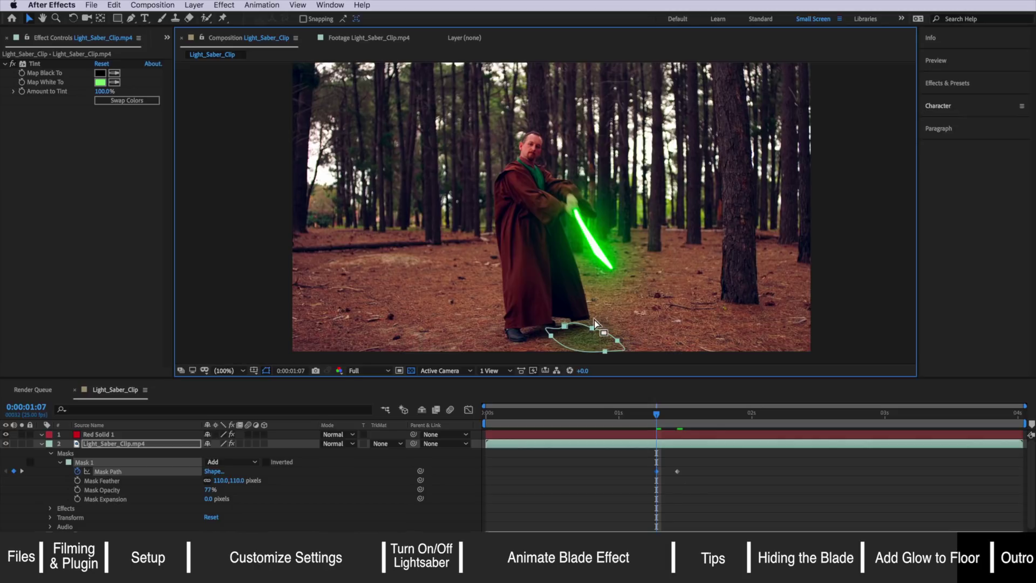
{"action": "left_click_drag", "start_coordinate": [661, 418], "coordinate": [703, 416]}
{"action": "left_click", "coordinate": [618, 330]}
{"action": "left_click_drag", "start_coordinate": [619, 331], "coordinate": [620, 331]}
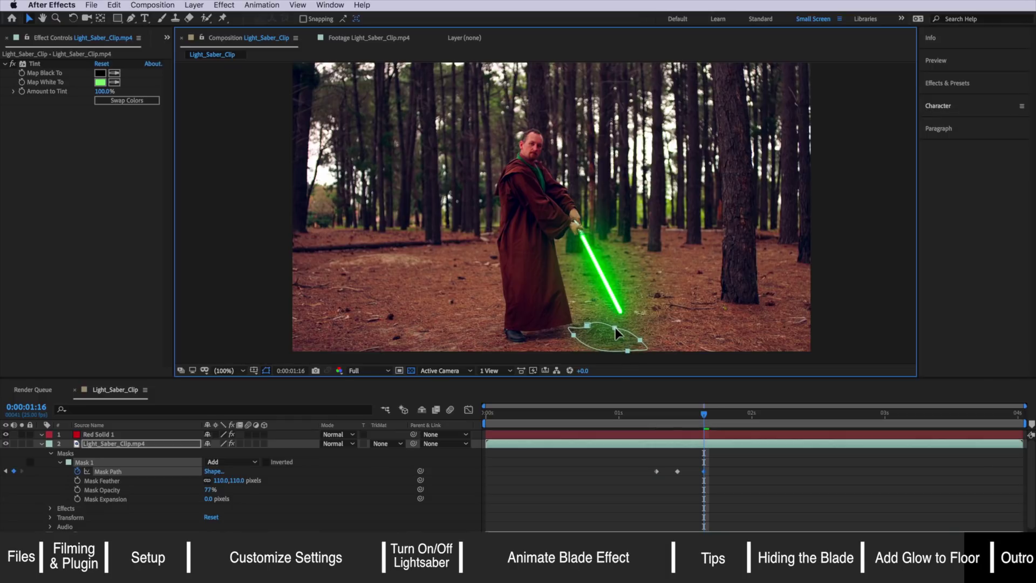
Reposition the glow patch under the blade at 0:00:01:23 and 0:00:02:05
{"action": "left_click", "coordinate": [714, 413]}
{"action": "left_click_drag", "start_coordinate": [714, 413], "coordinate": [741, 414]}
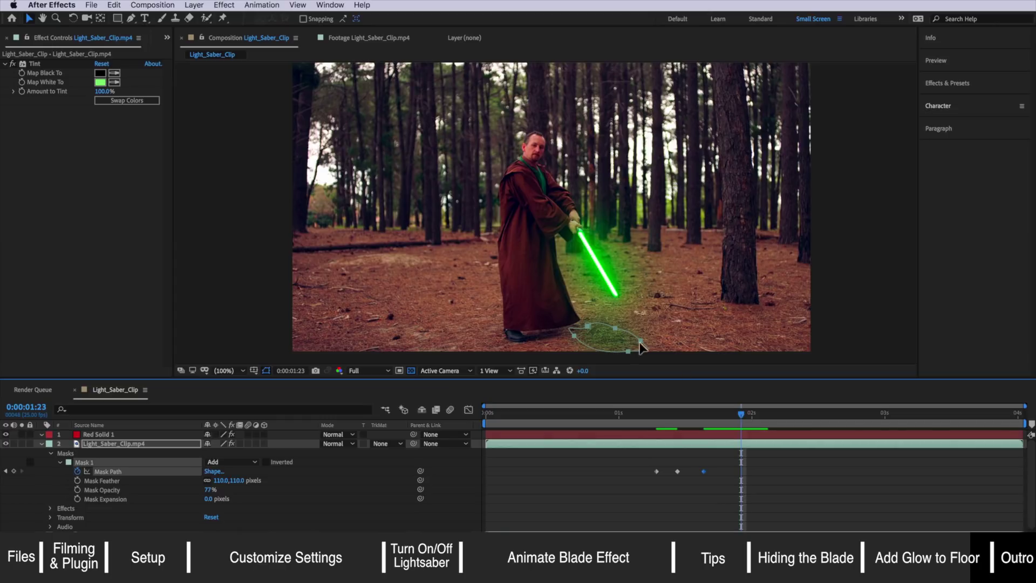
{"action": "left_click", "coordinate": [618, 333]}
{"action": "left_click_drag", "start_coordinate": [618, 333], "coordinate": [609, 329]}
{"action": "left_click_drag", "start_coordinate": [742, 414], "coordinate": [780, 417]}
{"action": "left_click", "coordinate": [584, 326]}
{"action": "left_click_drag", "start_coordinate": [584, 326], "coordinate": [546, 329]}
Keyframe Mask Opacity, fading the glow from 0% at 0:00:01:07, and adjust the keyframe timing
{"action": "left_click_drag", "start_coordinate": [777, 413], "coordinate": [703, 414]}
{"action": "left_click", "coordinate": [77, 492]}
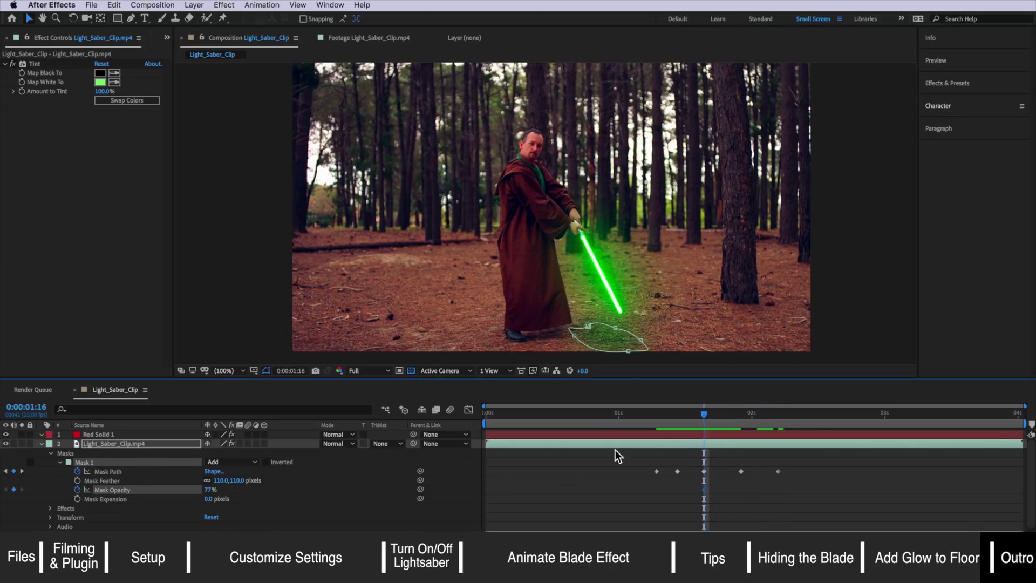
{"action": "left_click_drag", "start_coordinate": [709, 415], "coordinate": [659, 418]}
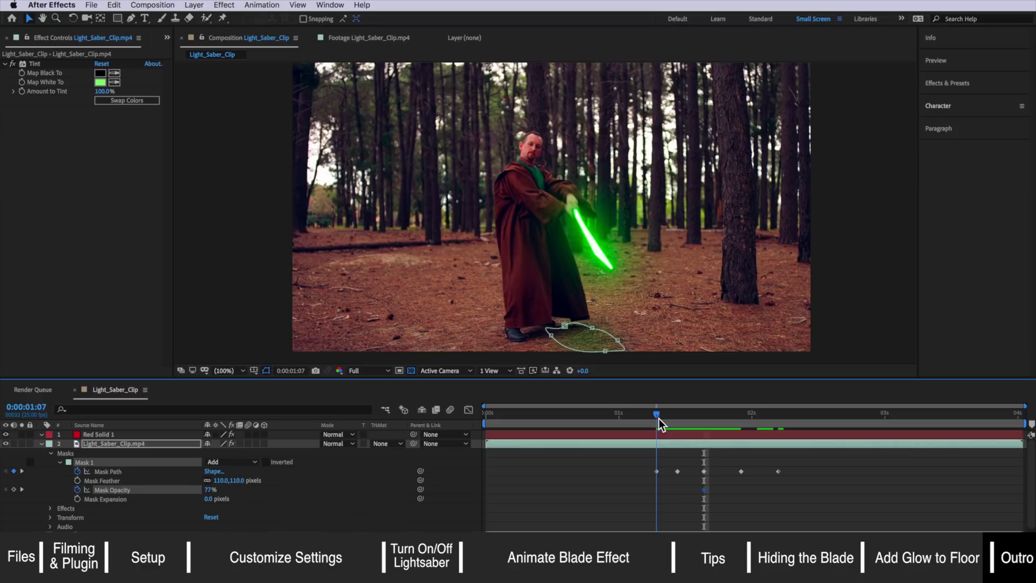
{"action": "left_click", "coordinate": [13, 489]}
{"action": "left_click_drag", "start_coordinate": [208, 489], "coordinate": [140, 492]}
{"action": "left_click_drag", "start_coordinate": [657, 414], "coordinate": [683, 414]}
{"action": "left_click_drag", "start_coordinate": [704, 489], "coordinate": [683, 489]}
{"action": "left_click_drag", "start_coordinate": [684, 417], "coordinate": [747, 424]}
{"action": "left_click", "coordinate": [13, 490]}
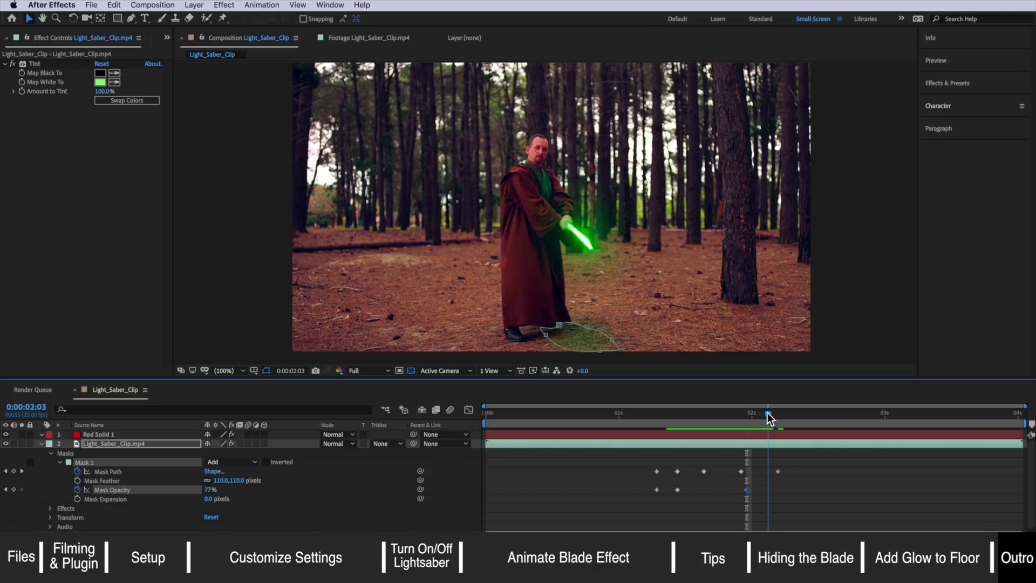
Move the current-time indicator to 0:00:02:05
{"action": "left_click_drag", "start_coordinate": [781, 415], "coordinate": [782, 415]}
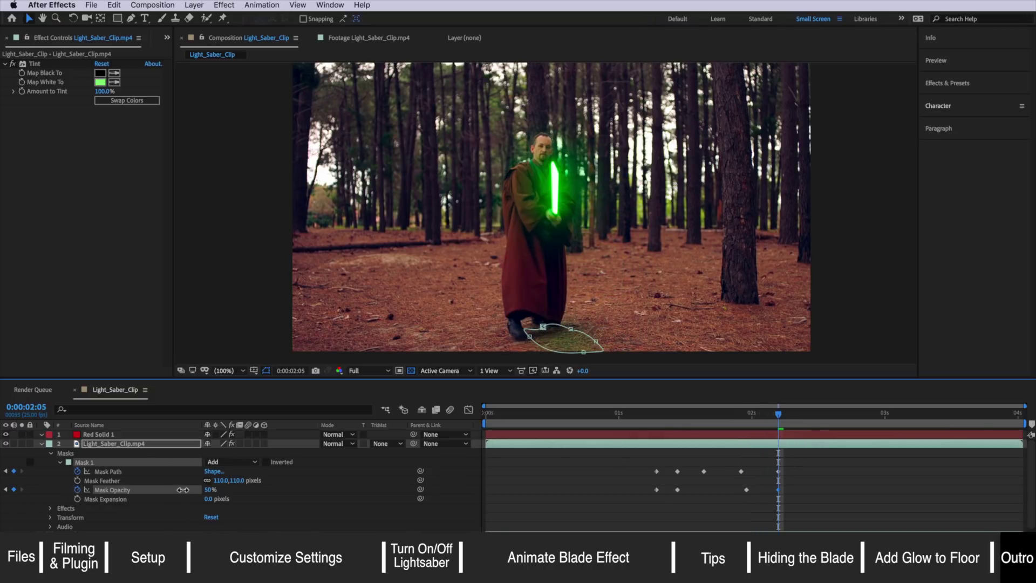